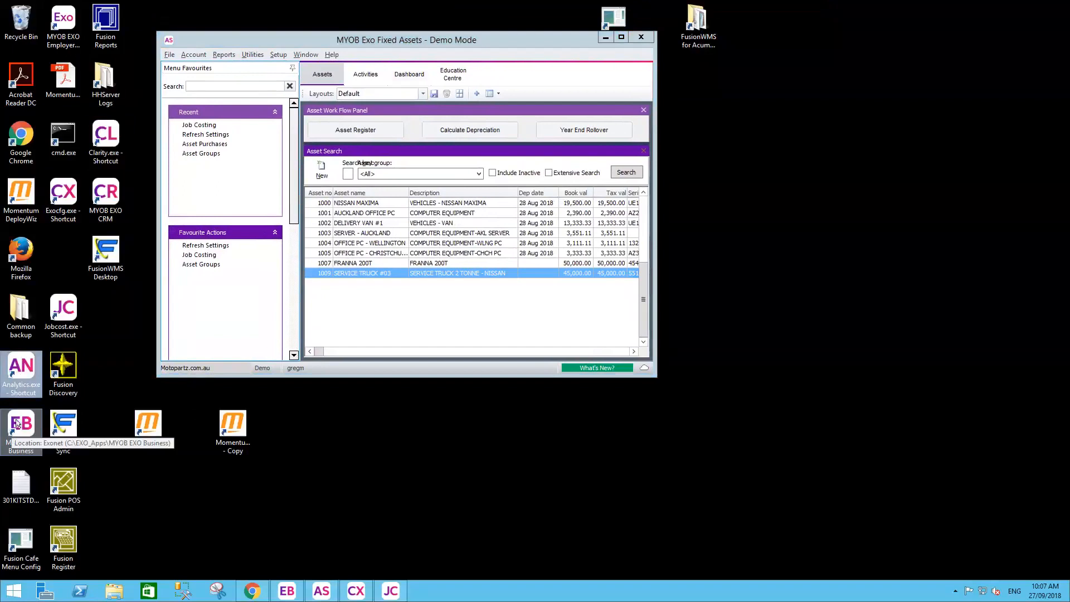
# Step: Look over the Utilities options in MYOB Exo Business and return to MYOB Exo Fixed Assets in a maximized window
pyautogui.click(287, 592)
pyautogui.click(199, 81)
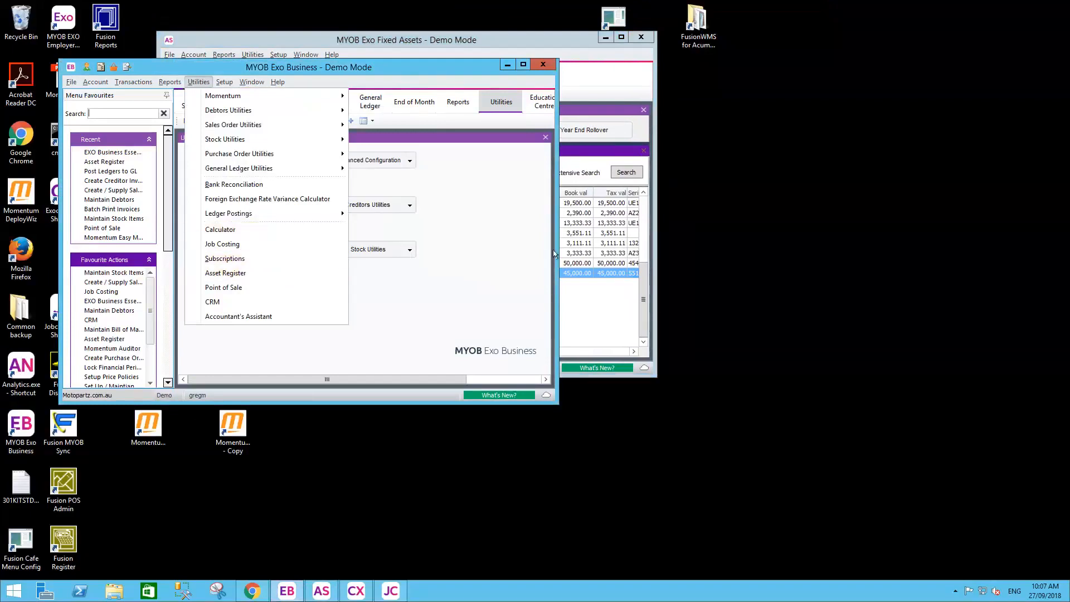
pyautogui.click(585, 244)
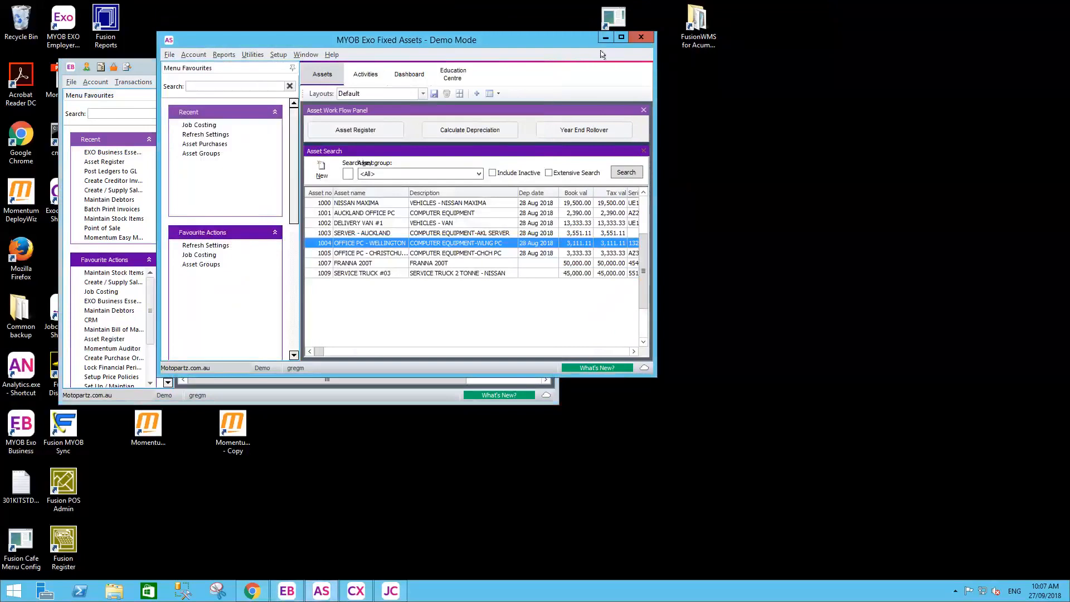
pyautogui.click(622, 39)
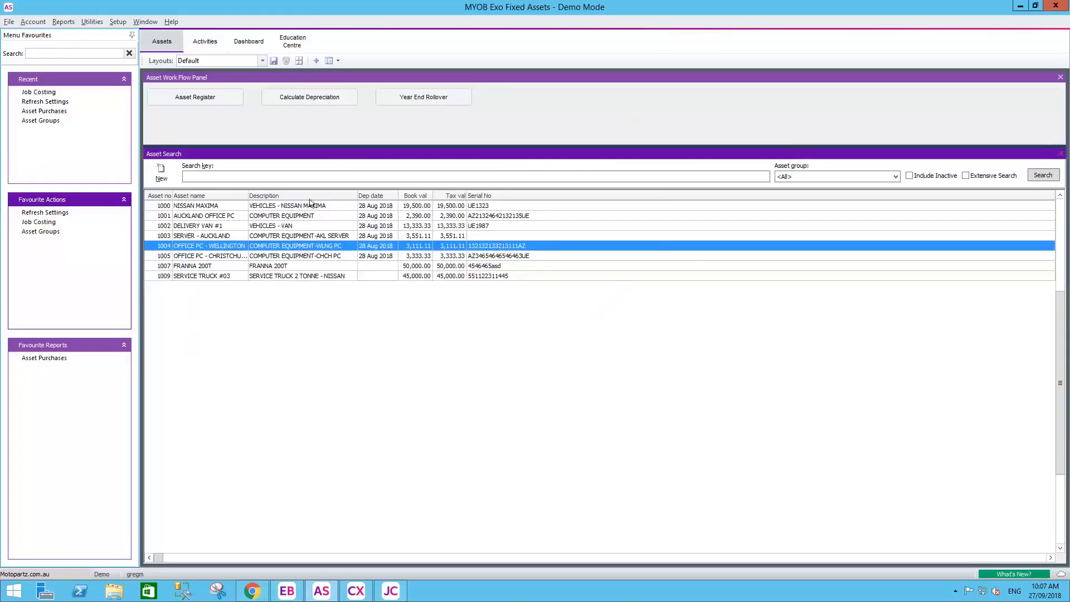
pyautogui.click(311, 206)
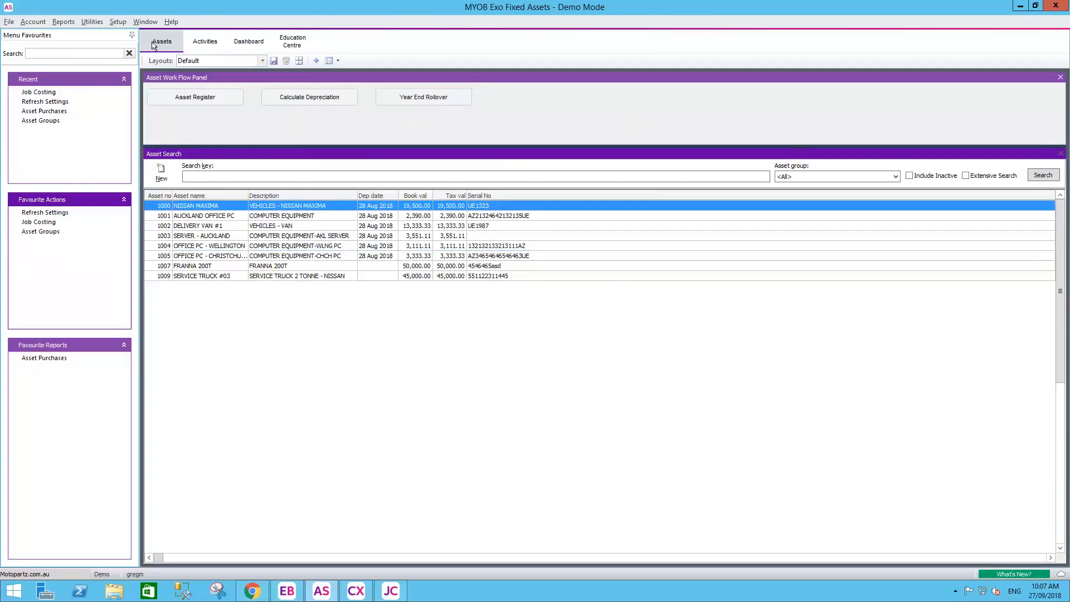
# Step: Review the activities calendar and the dashboard's ATO depreciation rate lookup, asset additions and asset disposals for this year
pyautogui.click(205, 43)
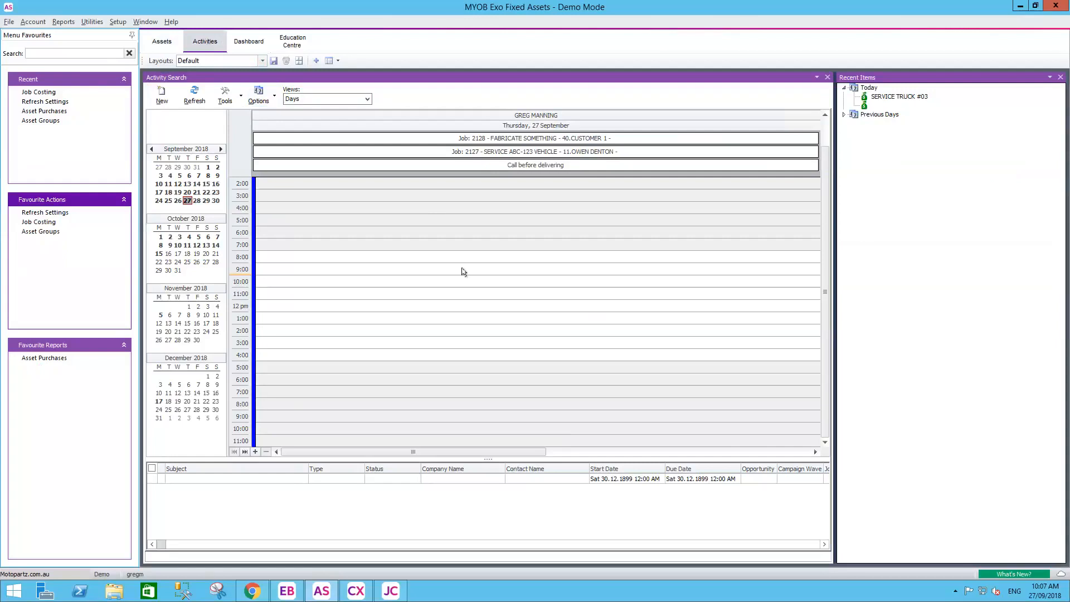
pyautogui.click(238, 39)
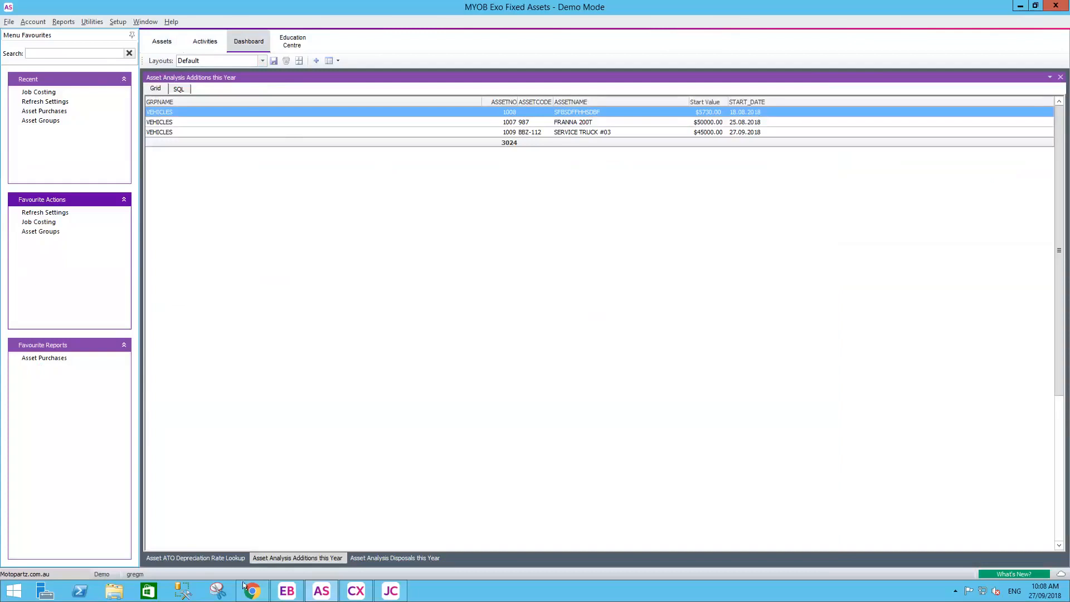
pyautogui.click(203, 559)
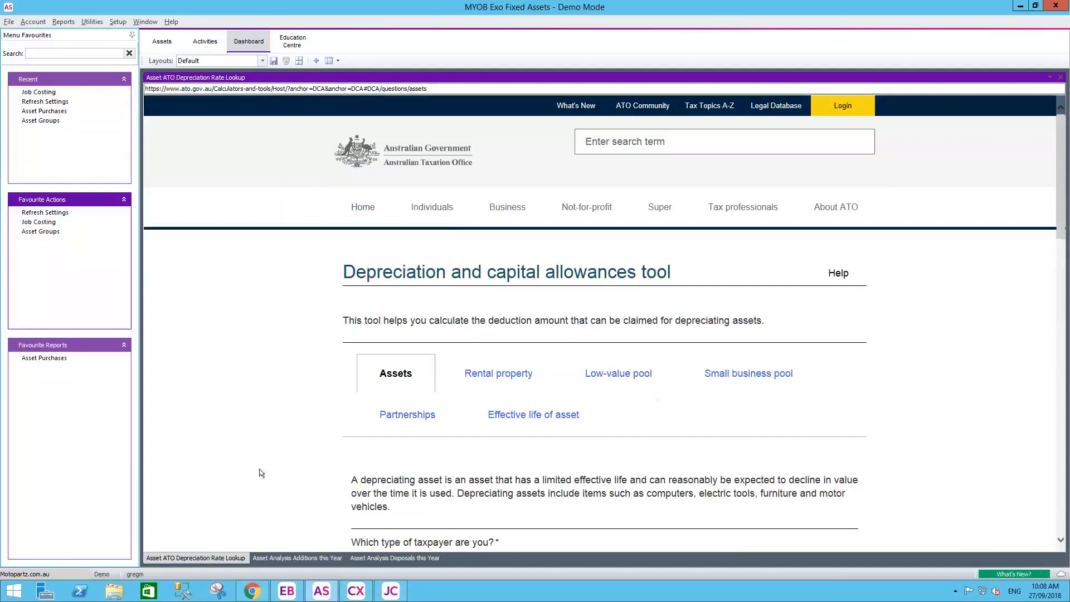
pyautogui.click(292, 560)
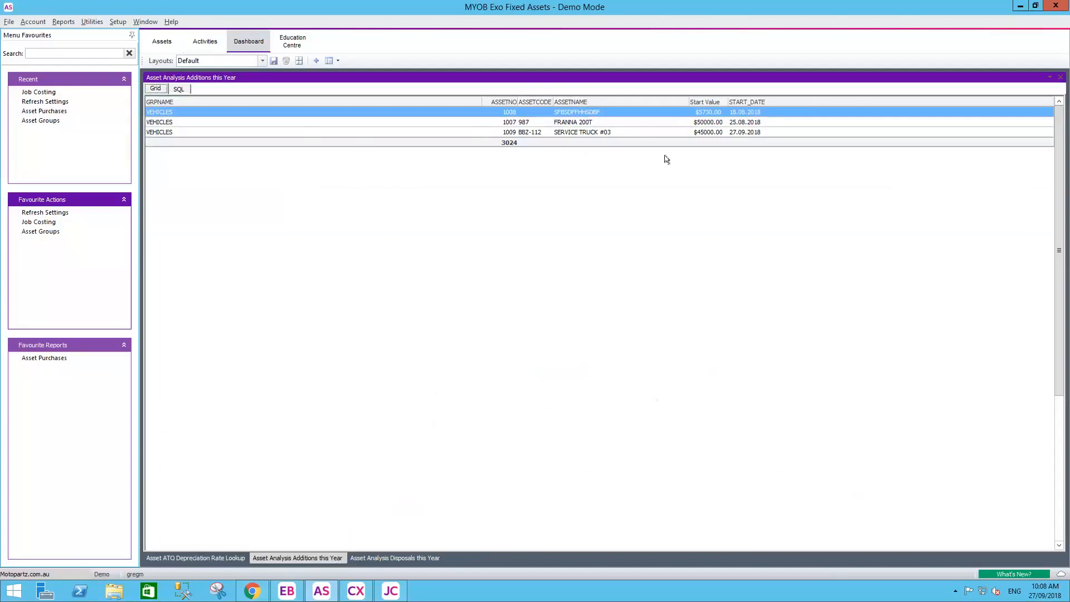
pyautogui.click(385, 555)
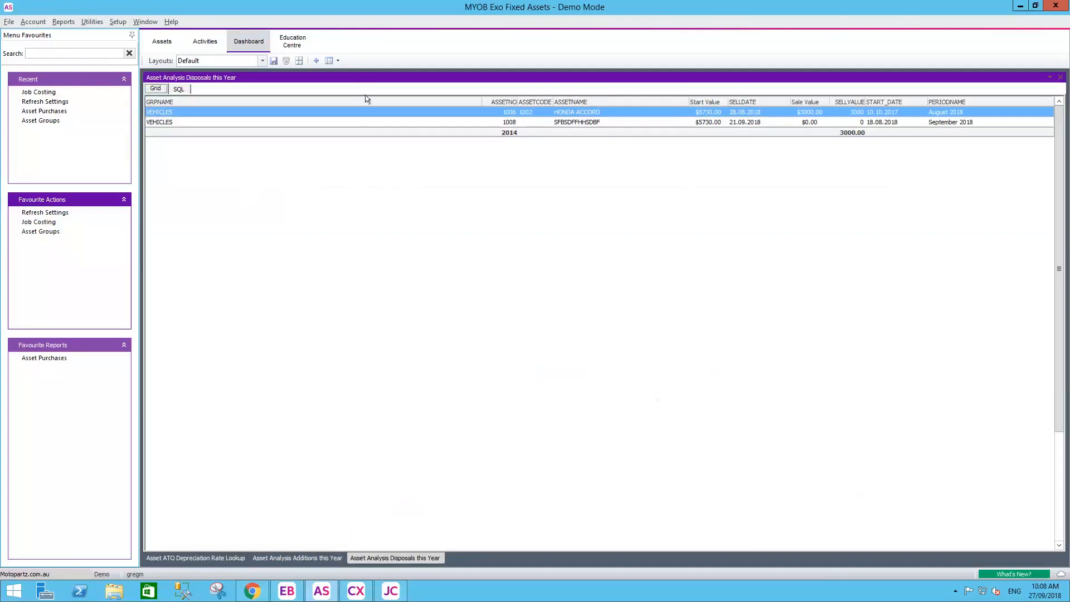
pyautogui.moveTo(357, 77); pyautogui.dragTo(606, 318)
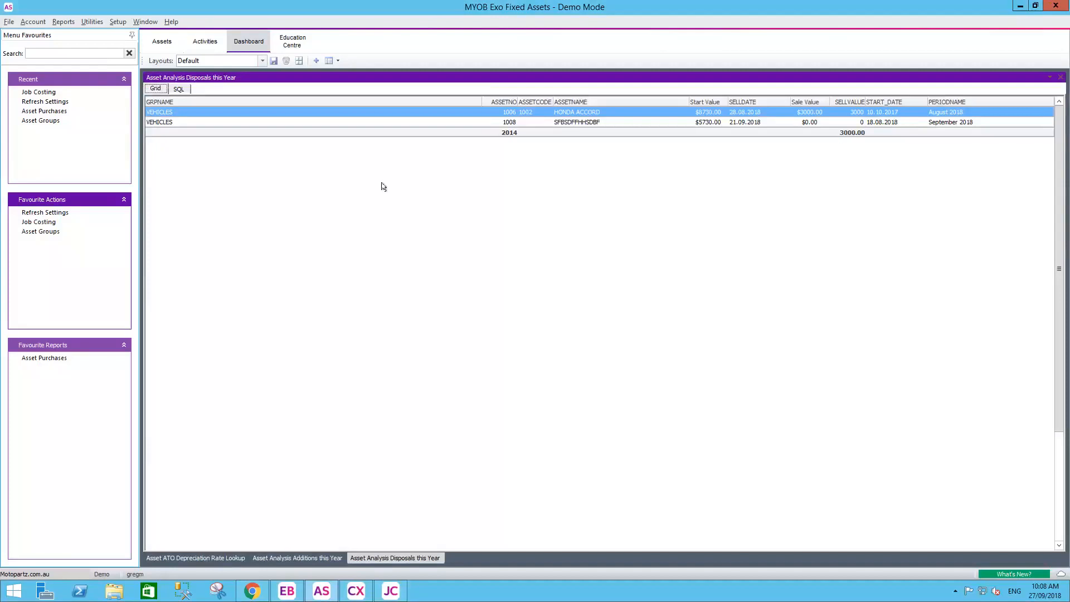
# Step: Review the depreciation rates and default accounts of the VEHICLES asset group, and leave its setup without saving edits
pyautogui.click(161, 45)
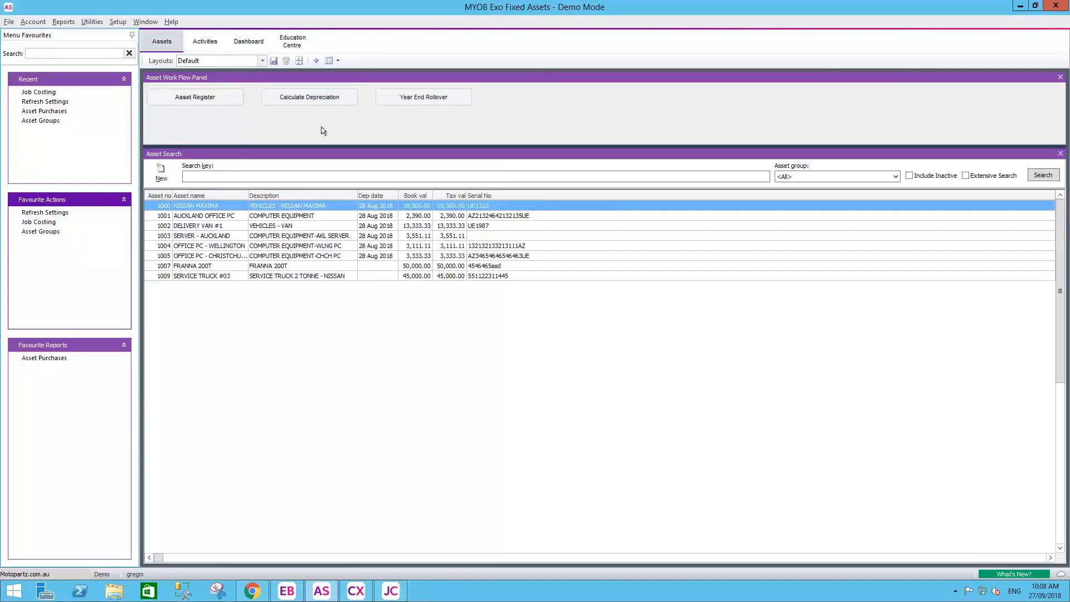
pyautogui.click(114, 23)
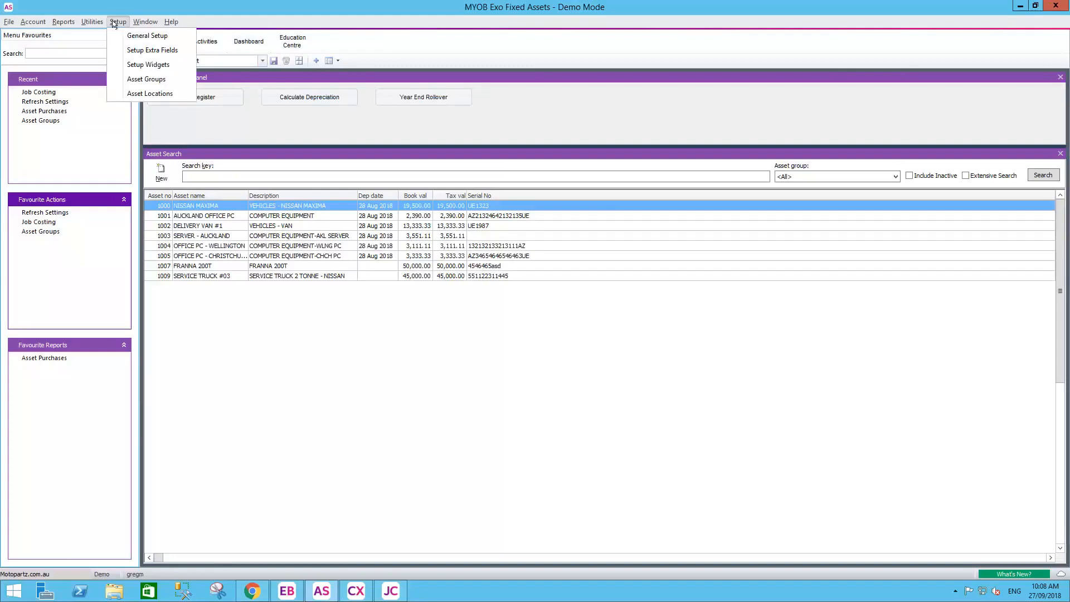
pyautogui.click(144, 81)
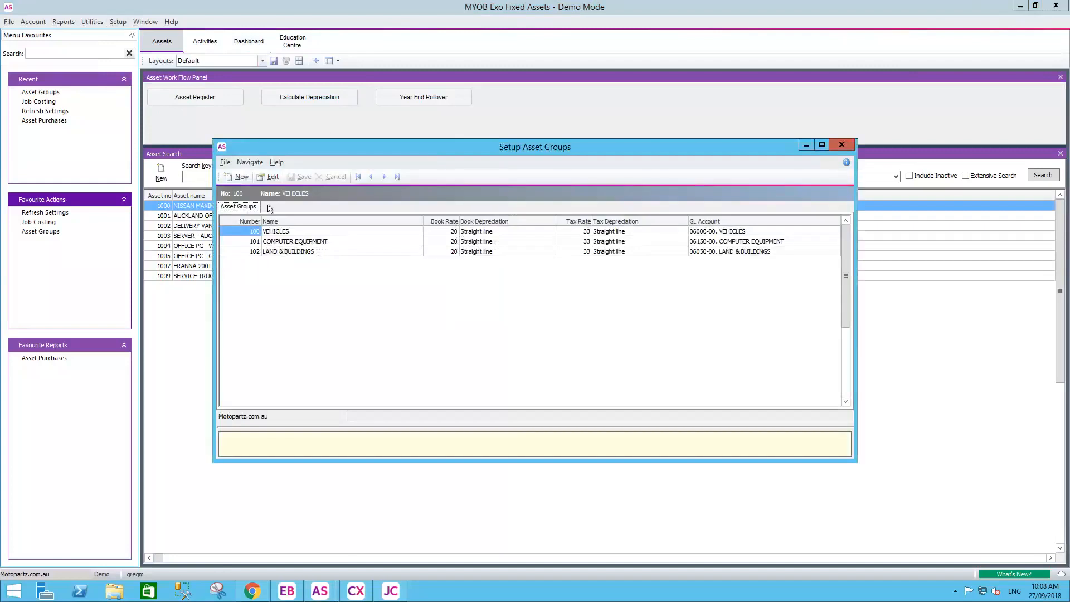
pyautogui.click(282, 232)
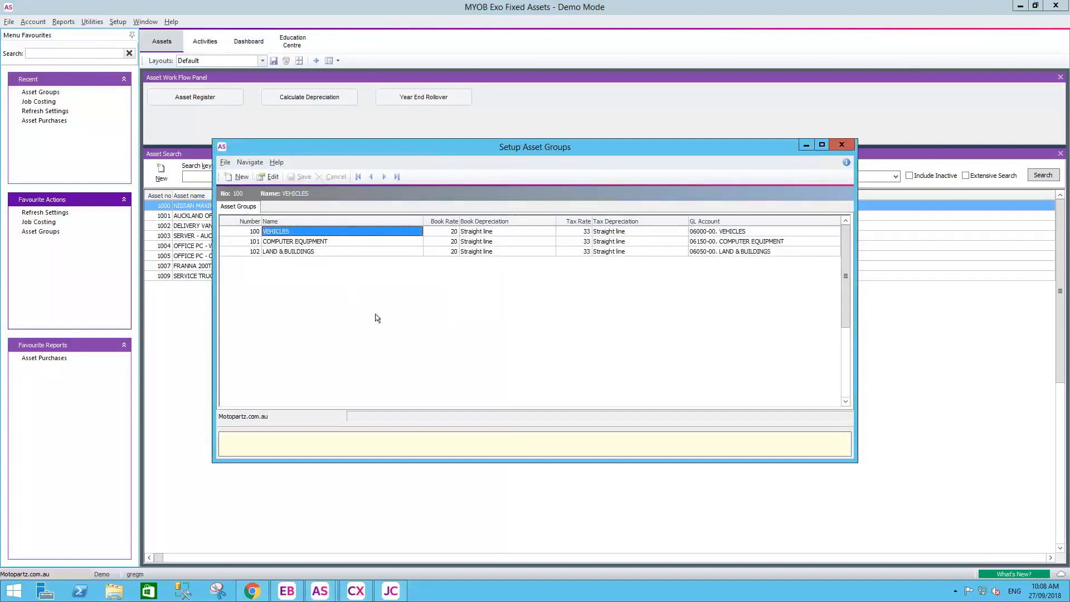
pyautogui.doubleClick(282, 231)
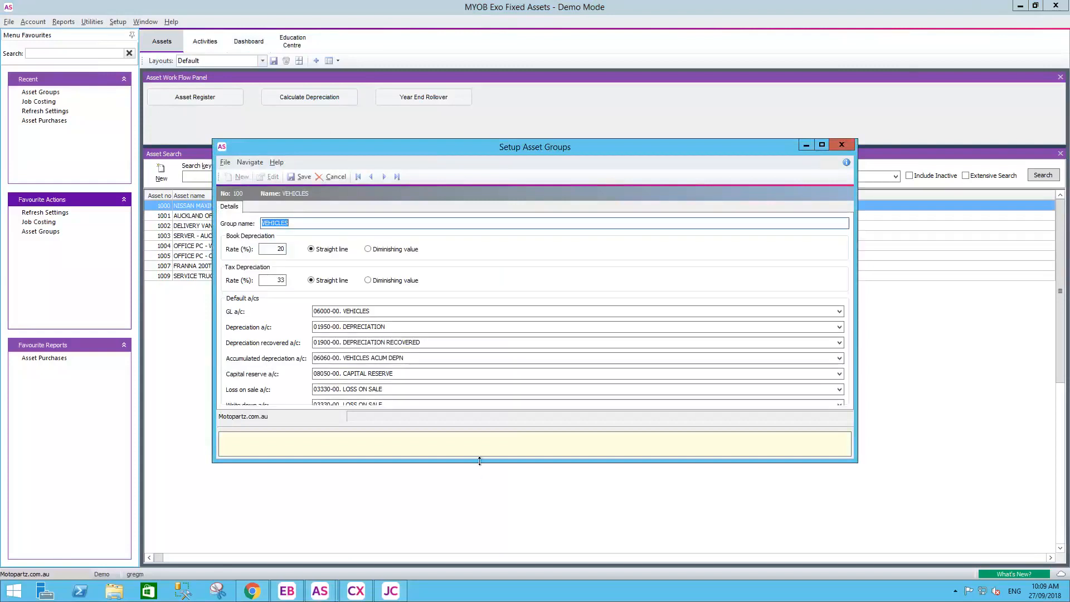
pyautogui.moveTo(477, 474); pyautogui.dragTo(483, 515)
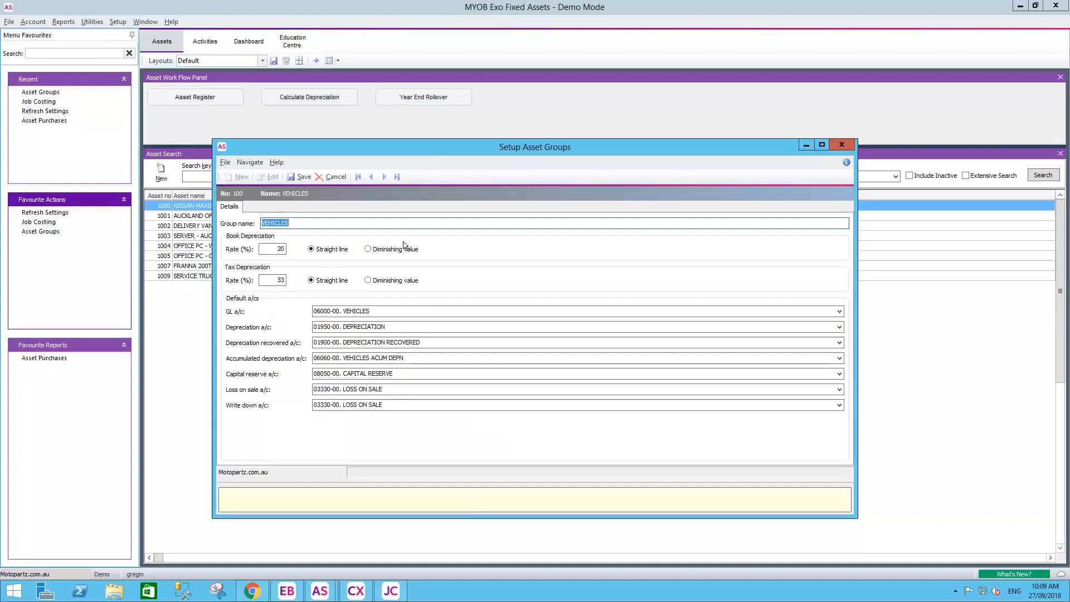
pyautogui.click(337, 177)
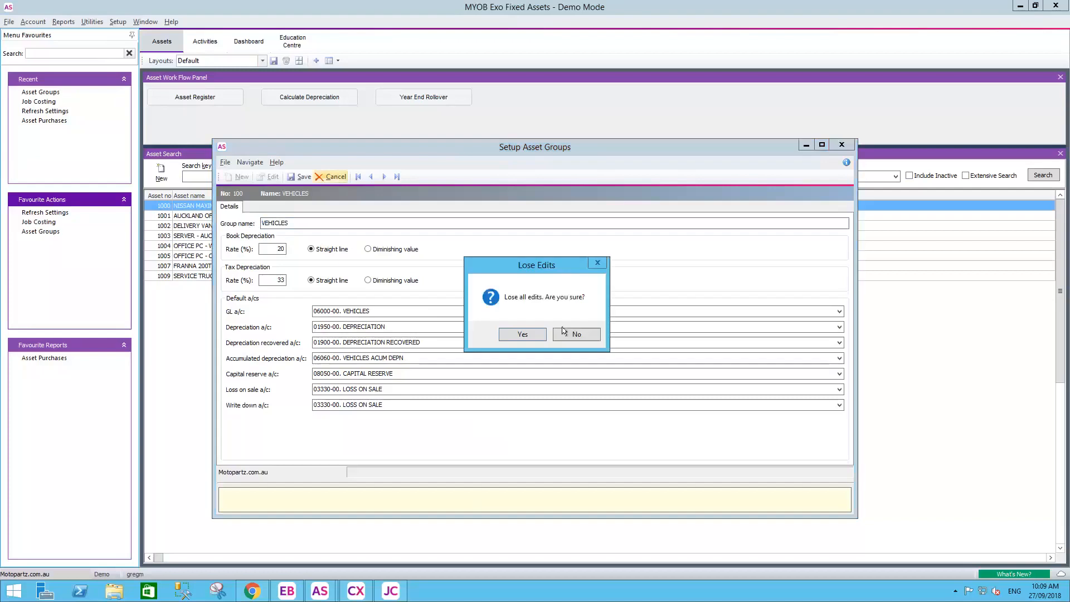
pyautogui.click(523, 336)
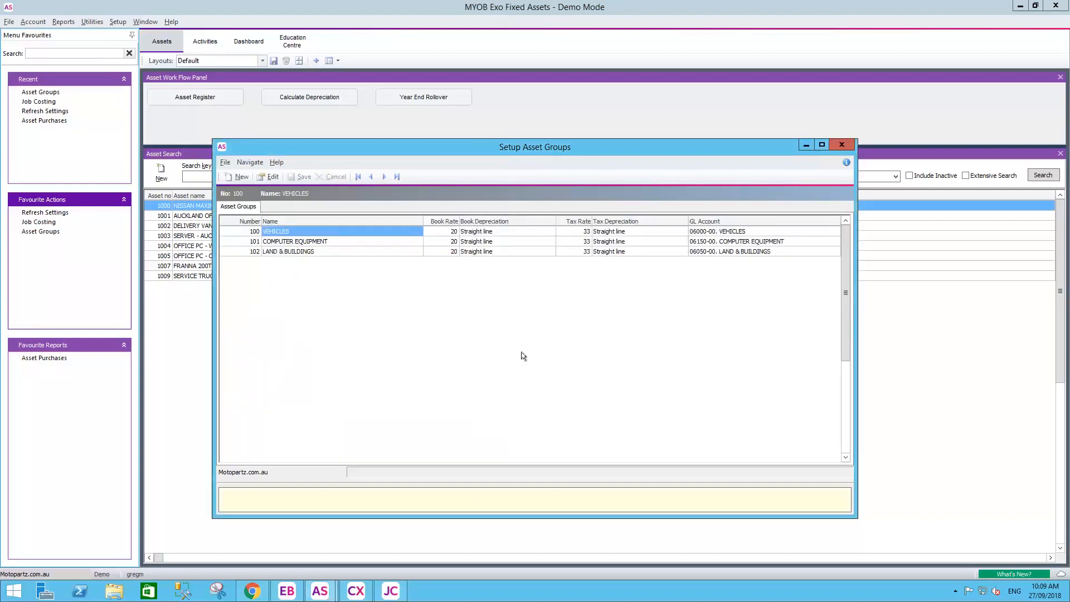
pyautogui.click(844, 146)
# Step: Search for assets in the group 100. VEHICLES and reset the asset group filter to <All>
pyautogui.click(891, 177)
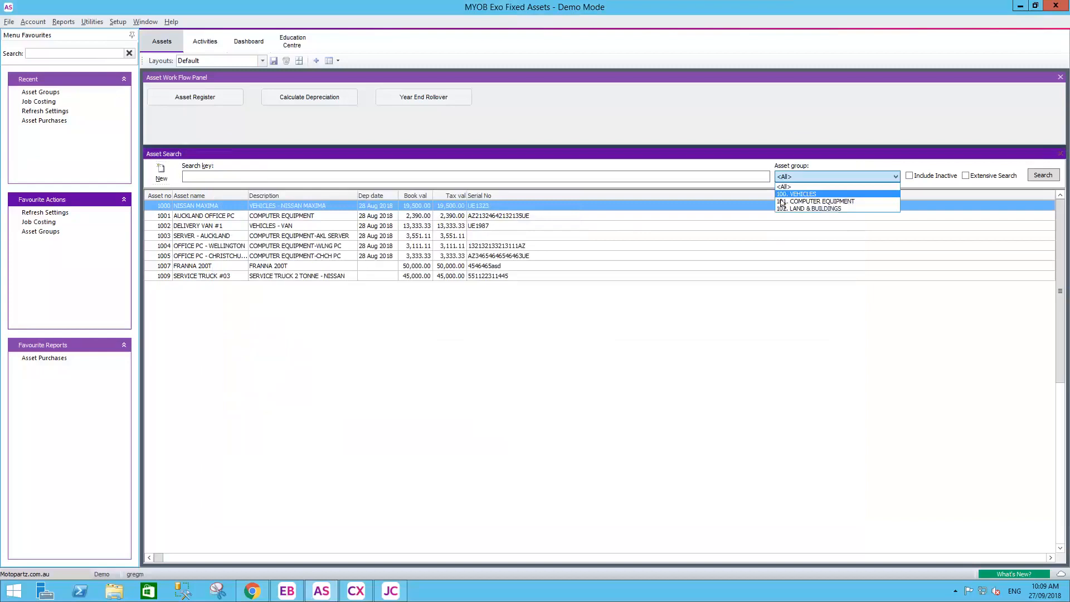
pyautogui.click(782, 194)
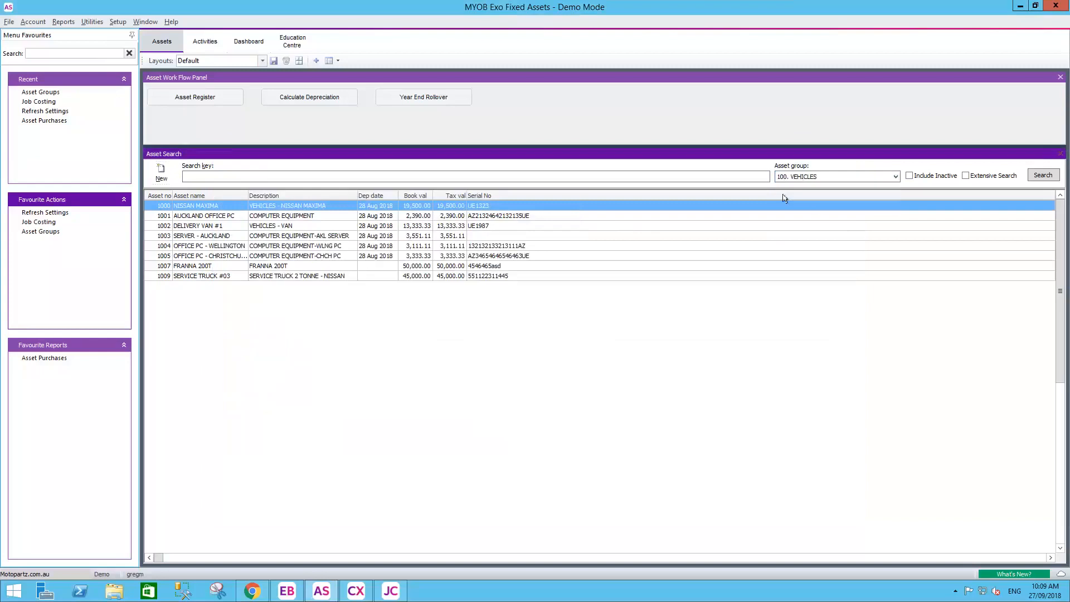
pyautogui.click(1032, 178)
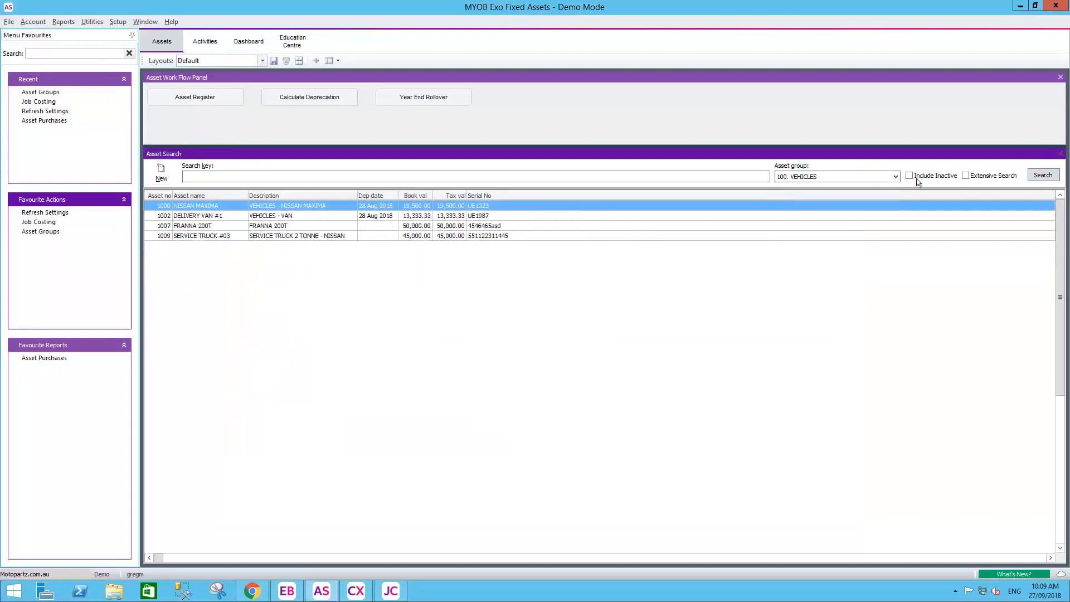
pyautogui.click(893, 177)
pyautogui.click(795, 189)
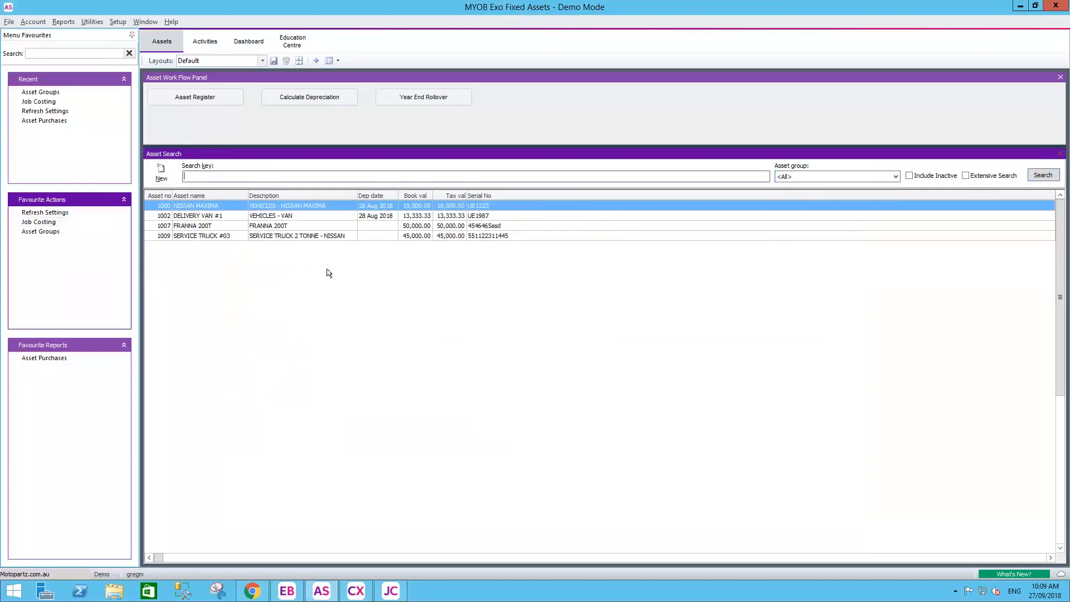
pyautogui.click(281, 237)
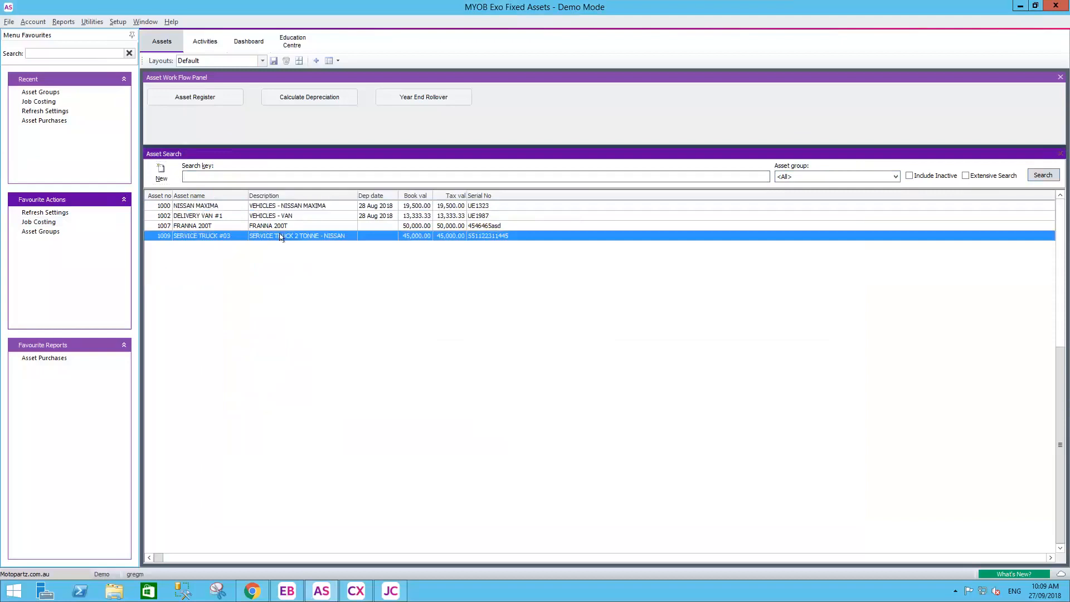
pyautogui.click(303, 217)
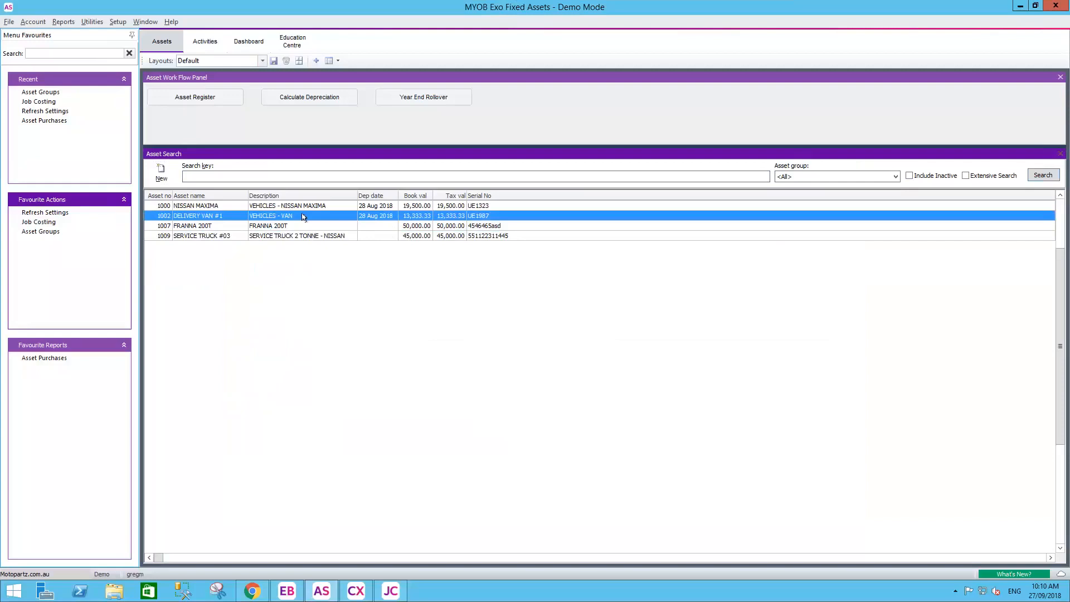
# Step: Start a new asset to inspect the General Ledger Assets list, and close both without adding an item
pyautogui.click(152, 177)
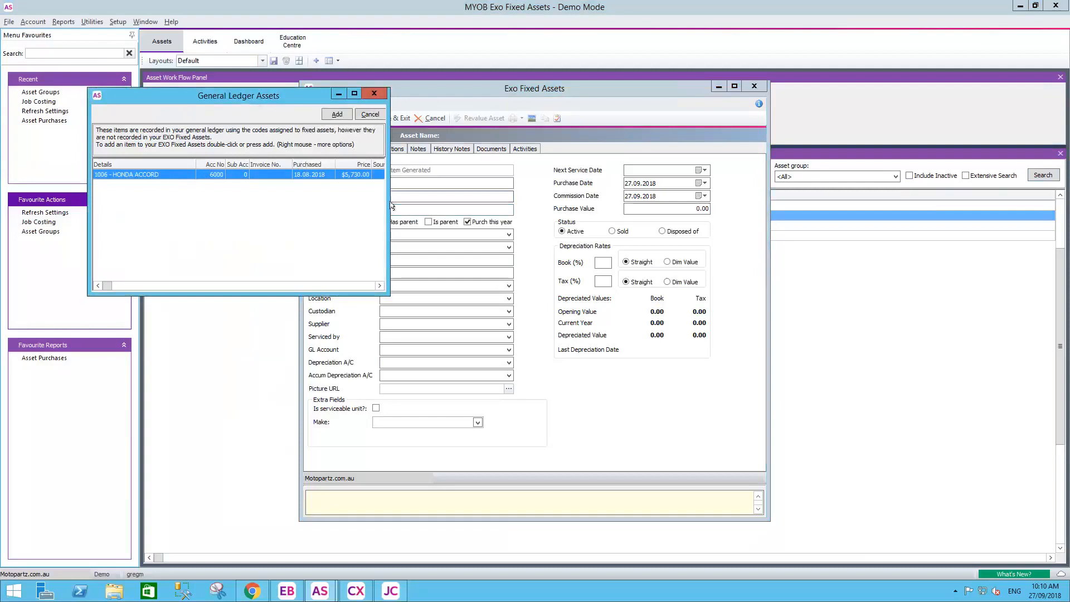
pyautogui.moveTo(390, 203); pyautogui.dragTo(570, 202)
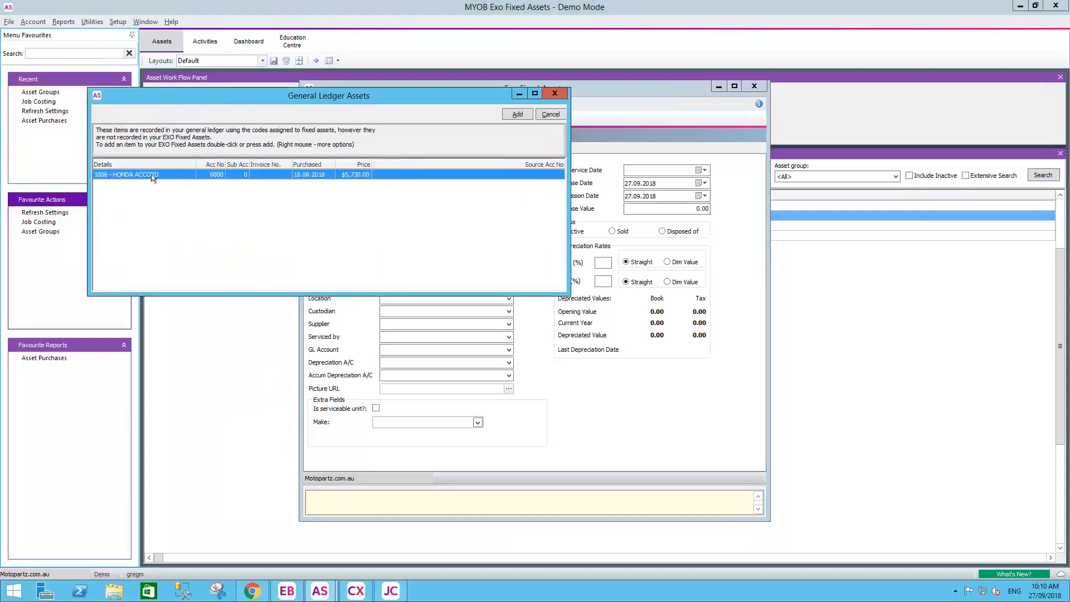
pyautogui.click(553, 117)
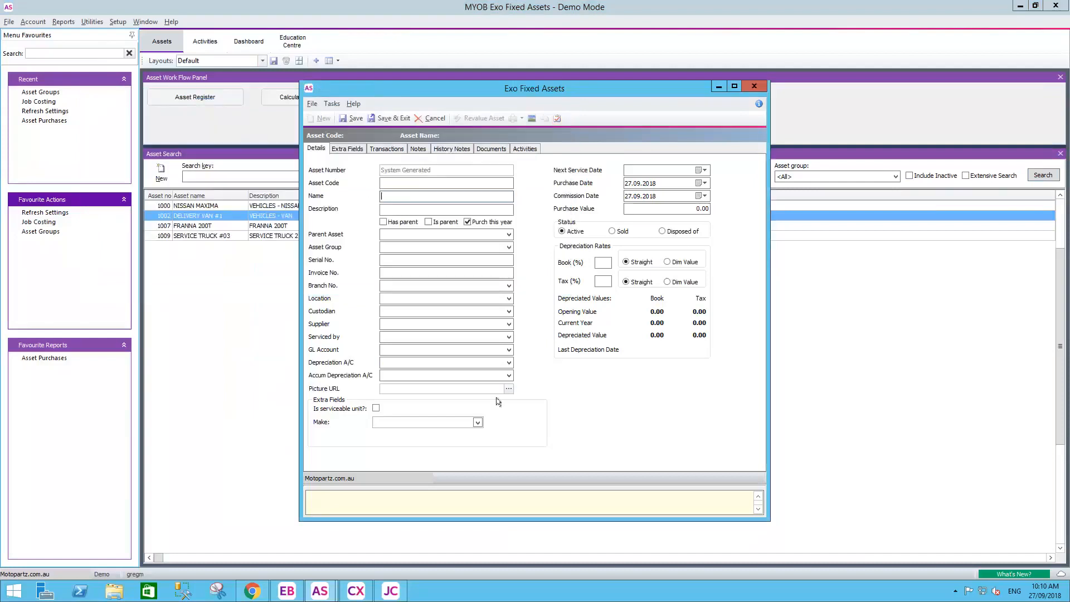
pyautogui.click(754, 87)
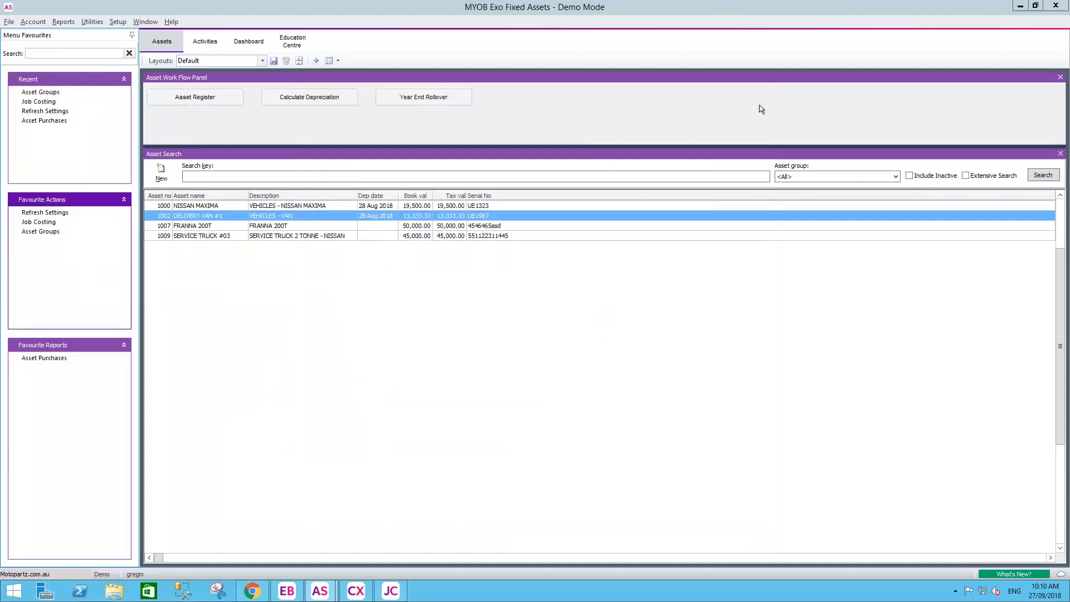
# Step: Open the SERVICE TRUCK #03 asset record and dismiss the accompanying General Ledger Assets list
pyautogui.click(226, 237)
pyautogui.doubleClick(226, 236)
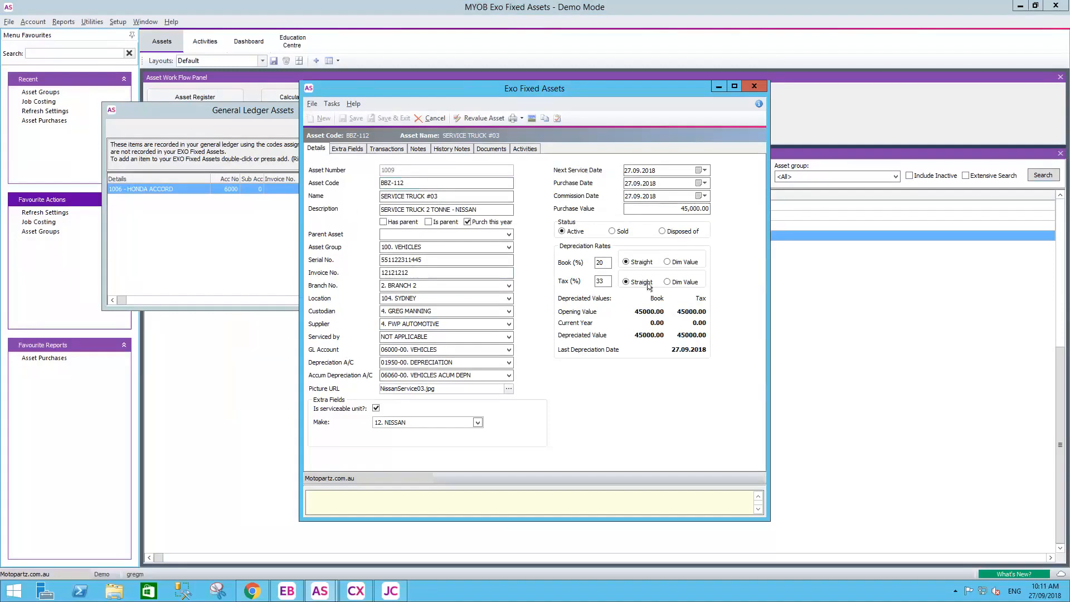
pyautogui.click(509, 235)
pyautogui.click(224, 176)
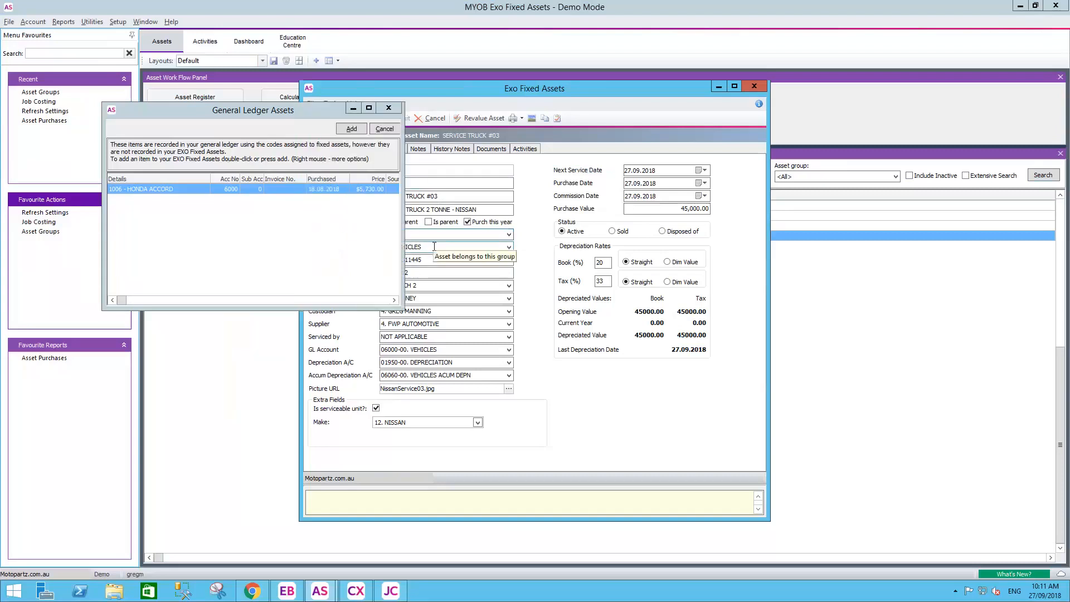
pyautogui.click(383, 130)
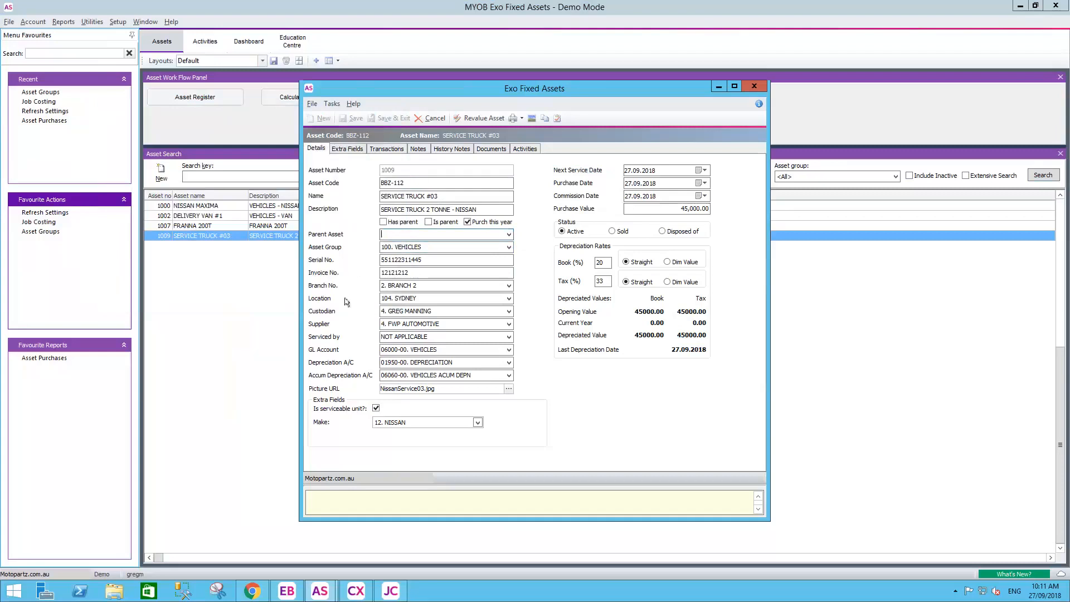
# Step: Review the location choices for the service truck, picking 104. SYDNEY
pyautogui.click(504, 301)
pyautogui.click(508, 299)
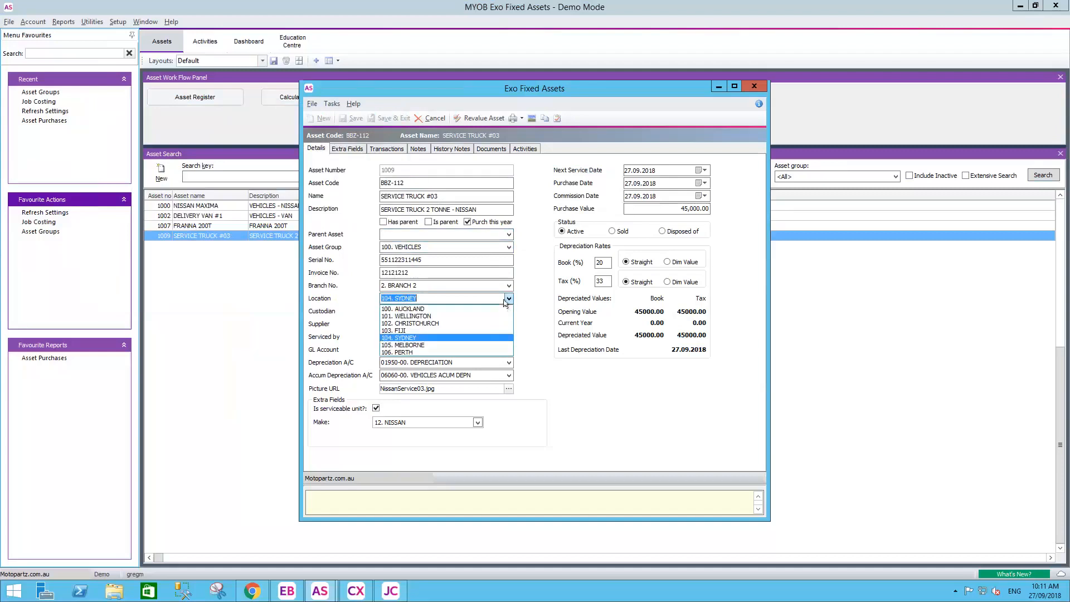
pyautogui.click(410, 338)
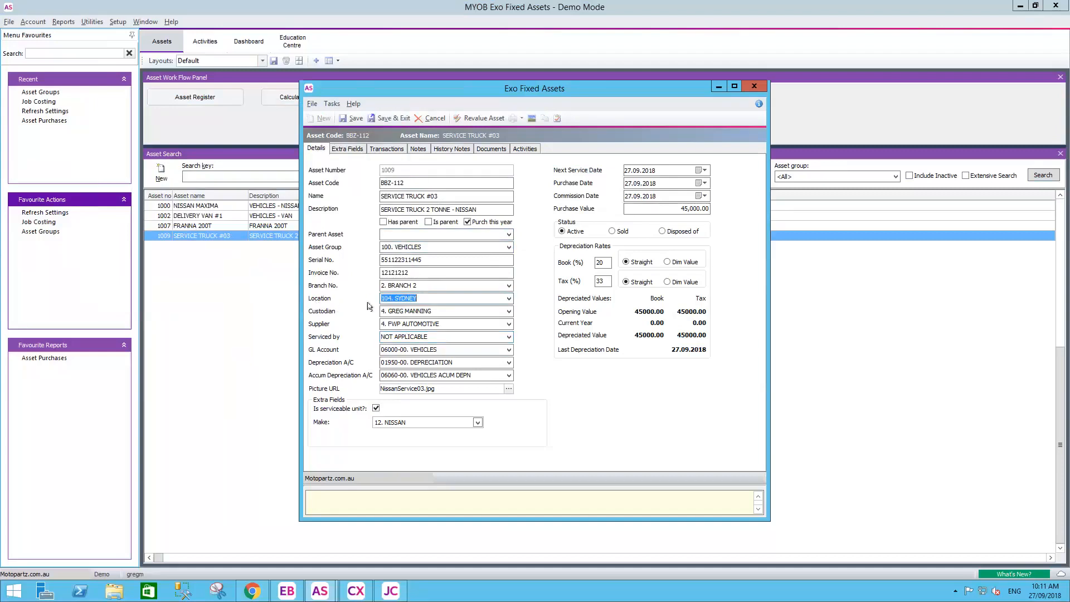
pyautogui.click(509, 299)
pyautogui.click(523, 304)
# Step: Display the picture attached to the service truck asset and close it
pyautogui.click(531, 118)
pyautogui.moveTo(613, 357); pyautogui.dragTo(687, 398)
pyautogui.click(681, 252)
# Step: Show the service truck's general ledger transactions and widen the asset window to reveal more columns
pyautogui.click(384, 149)
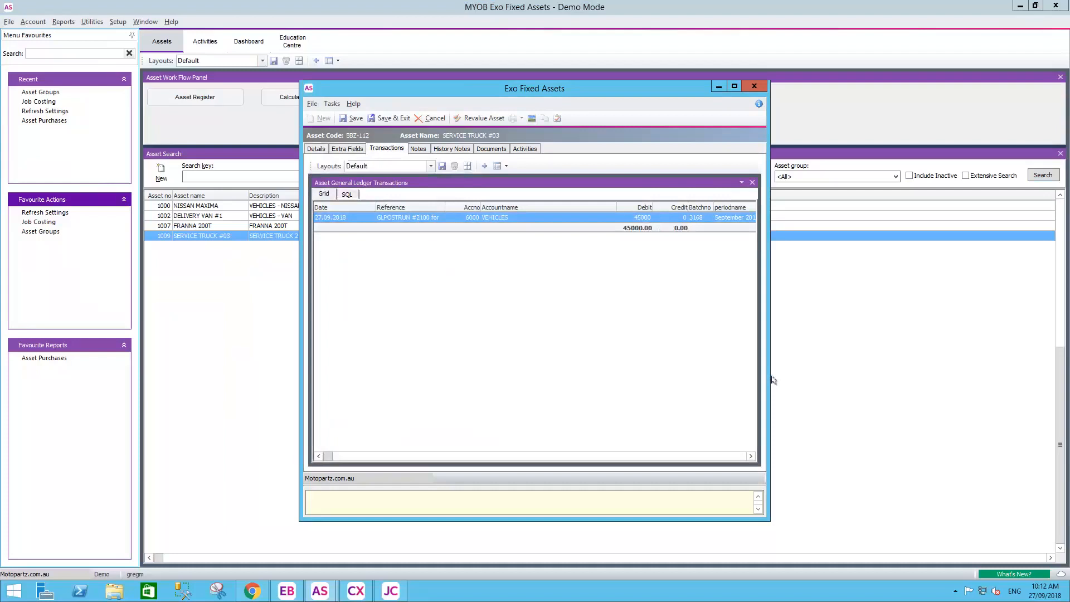
pyautogui.moveTo(771, 373); pyautogui.dragTo(999, 346)
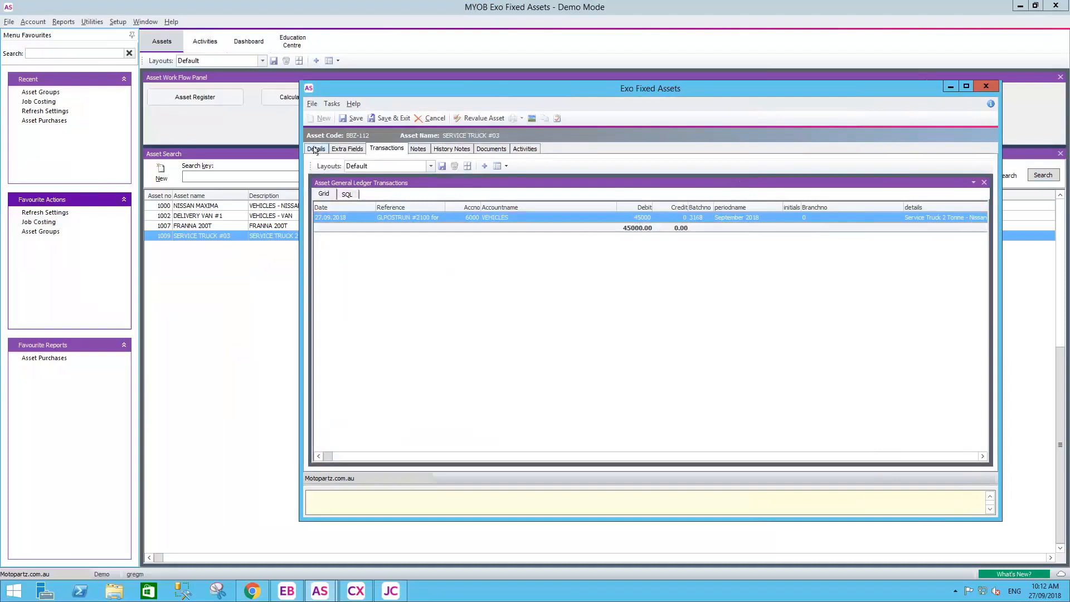
# Step: Look through the service truck's notes, history notes, documents and activities
pyautogui.click(415, 148)
pyautogui.click(439, 149)
pyautogui.click(486, 149)
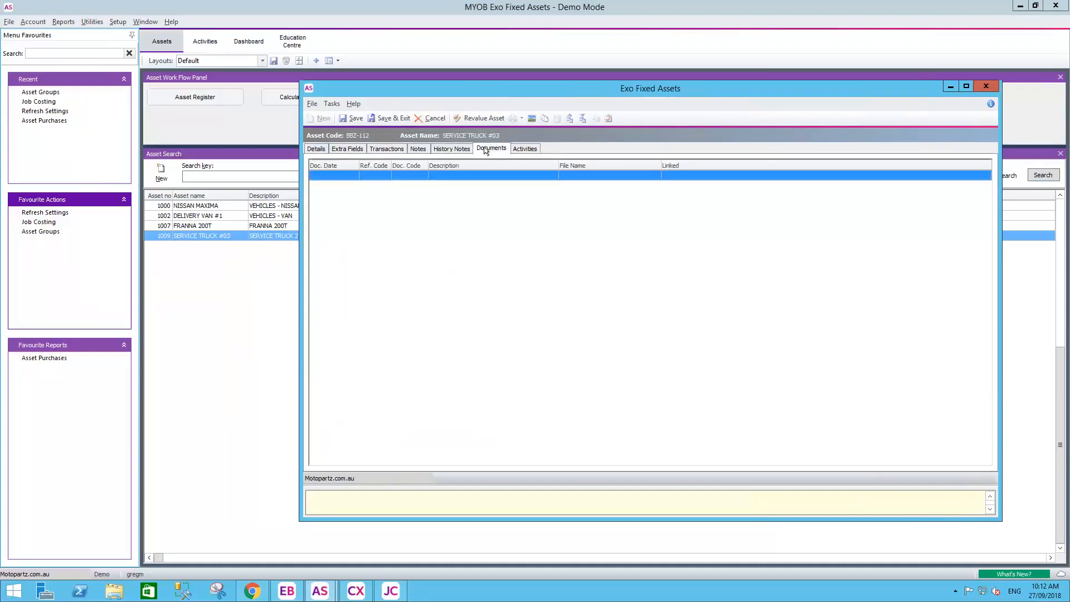
pyautogui.click(525, 148)
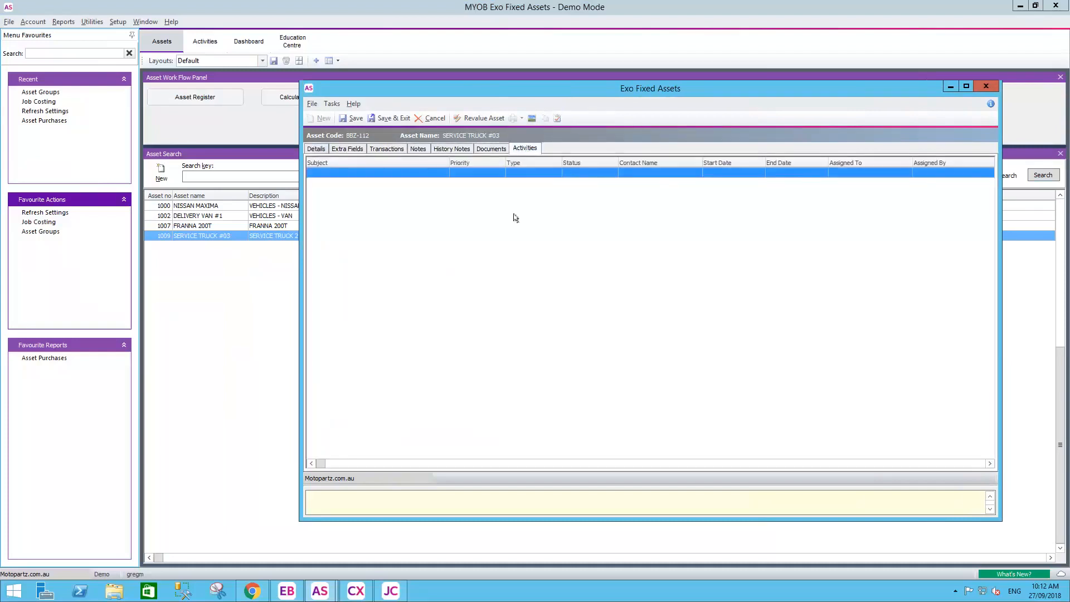
# Step: Return to the service truck's details, then save and close the asset record
pyautogui.click(316, 148)
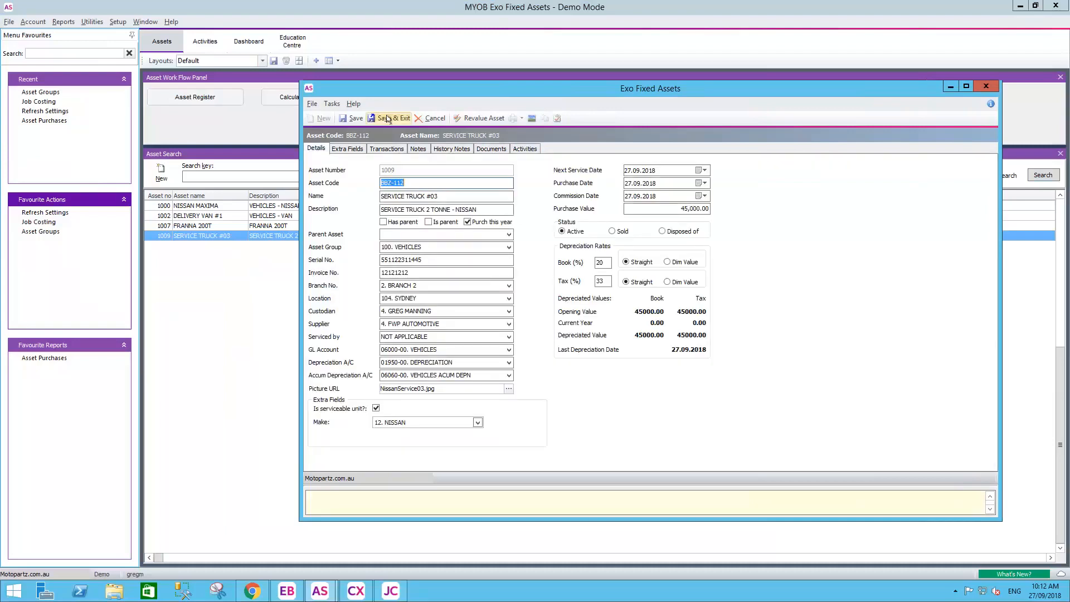
pyautogui.click(387, 119)
pyautogui.click(317, 217)
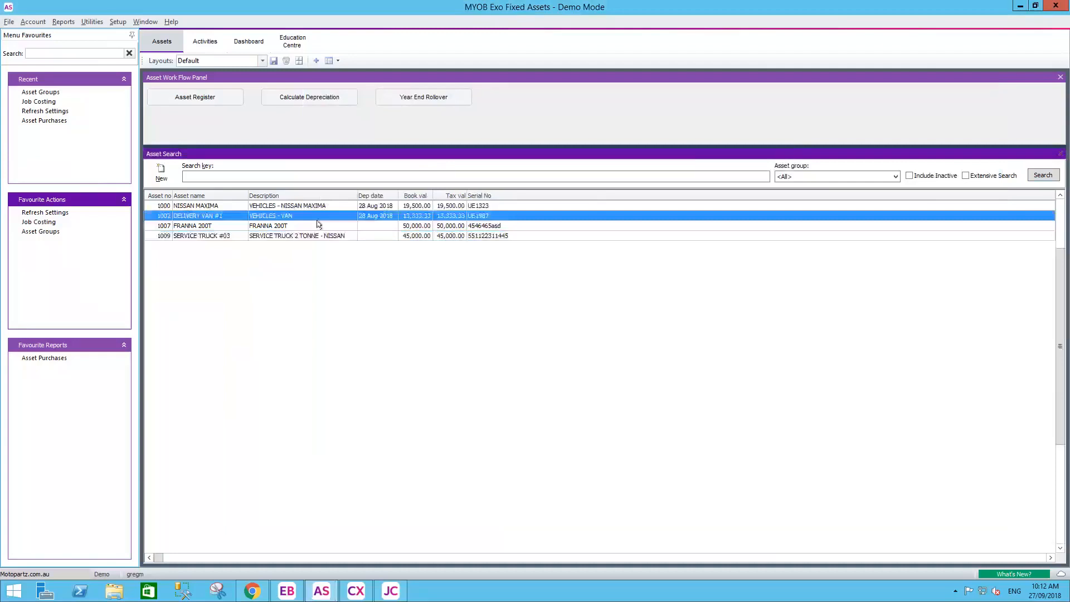
# Step: Calculate asset depreciation to 30.09.2018 with initials AE for the September 2018 GL period
pyautogui.click(315, 99)
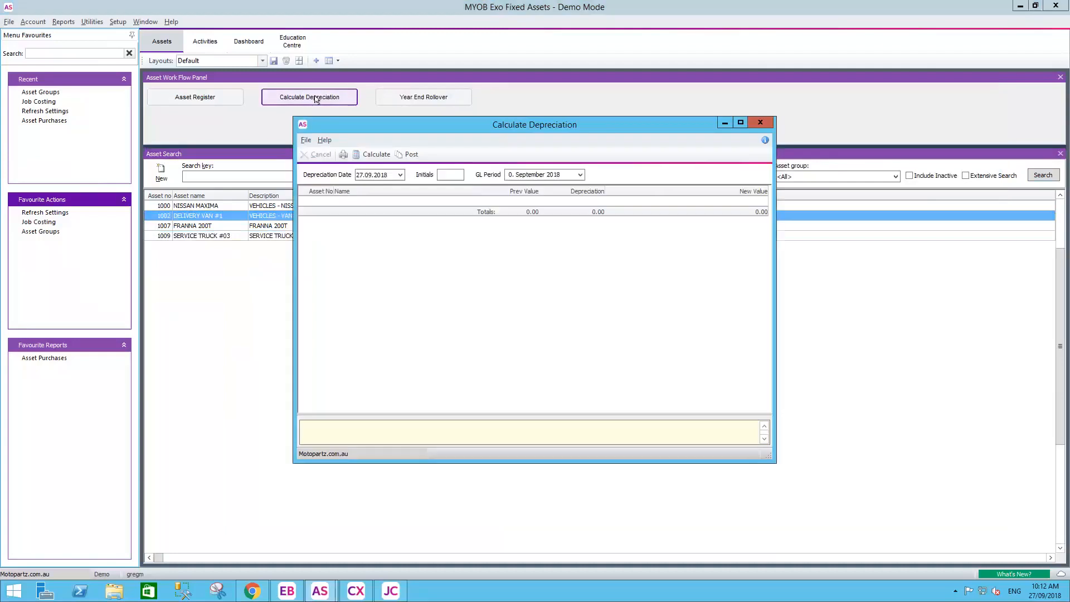
pyautogui.click(400, 175)
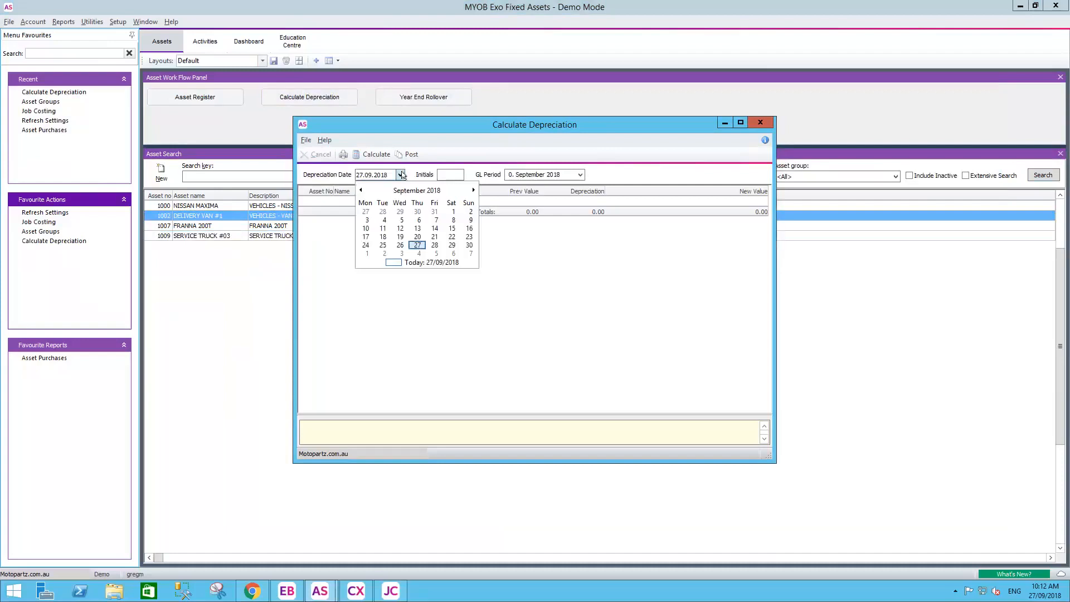
pyautogui.click(470, 245)
pyautogui.click(446, 175)
pyautogui.write('AE')
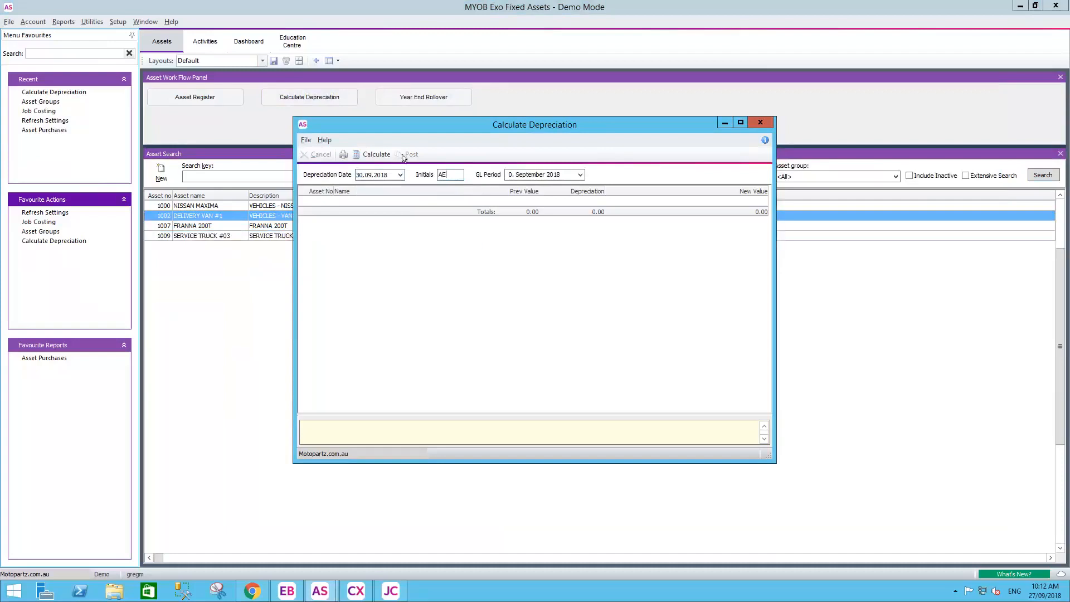
pyautogui.click(375, 155)
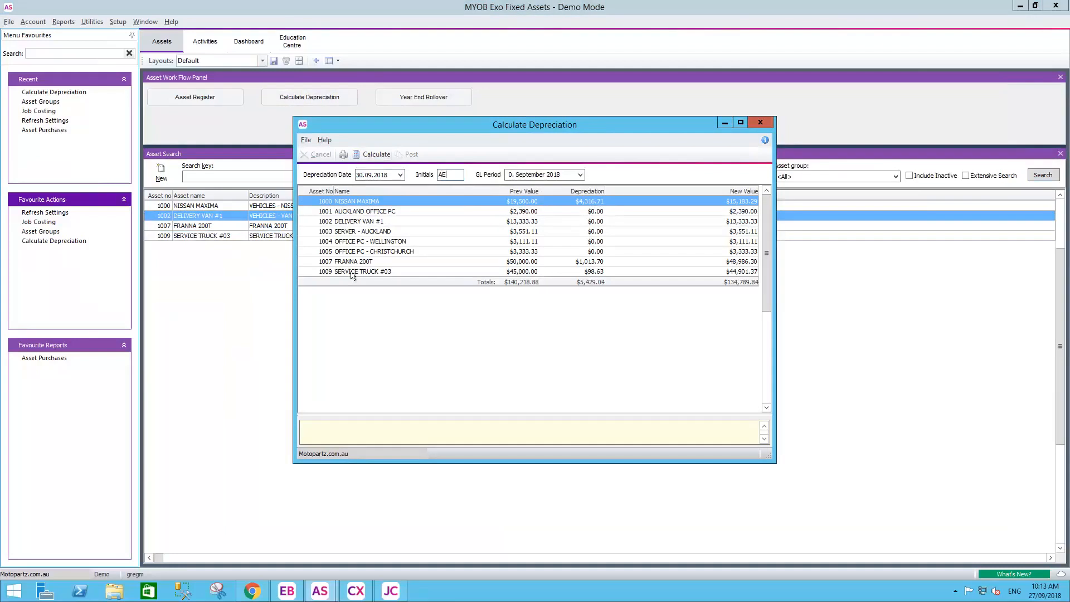
# Step: Review the calculated depreciation for SERVICE TRUCK #03 and NISSAN MAXIMA, and close the calculation without posting
pyautogui.click(576, 273)
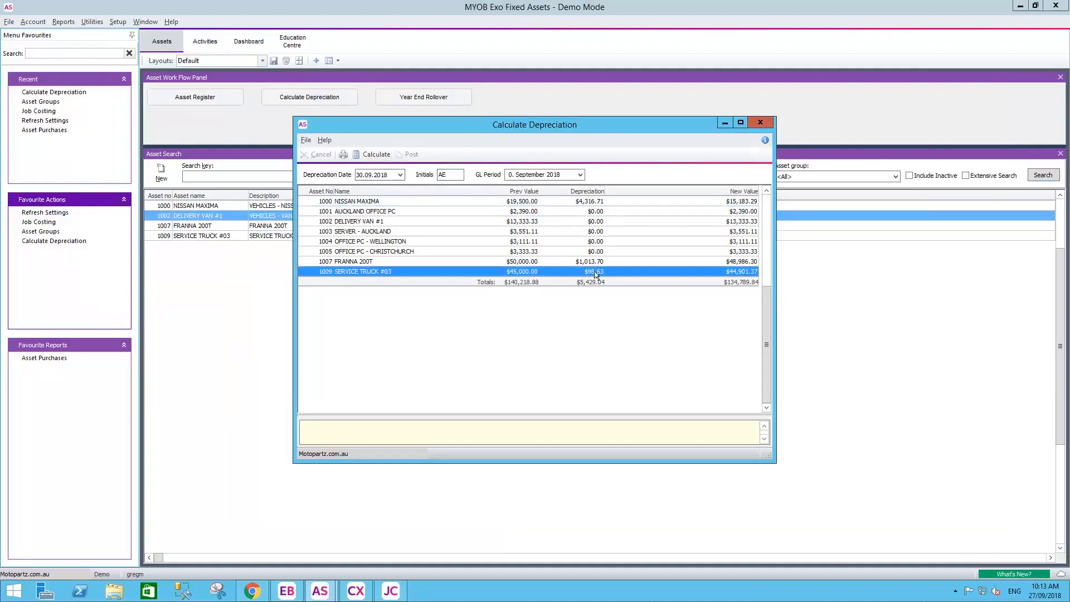
pyautogui.click(587, 202)
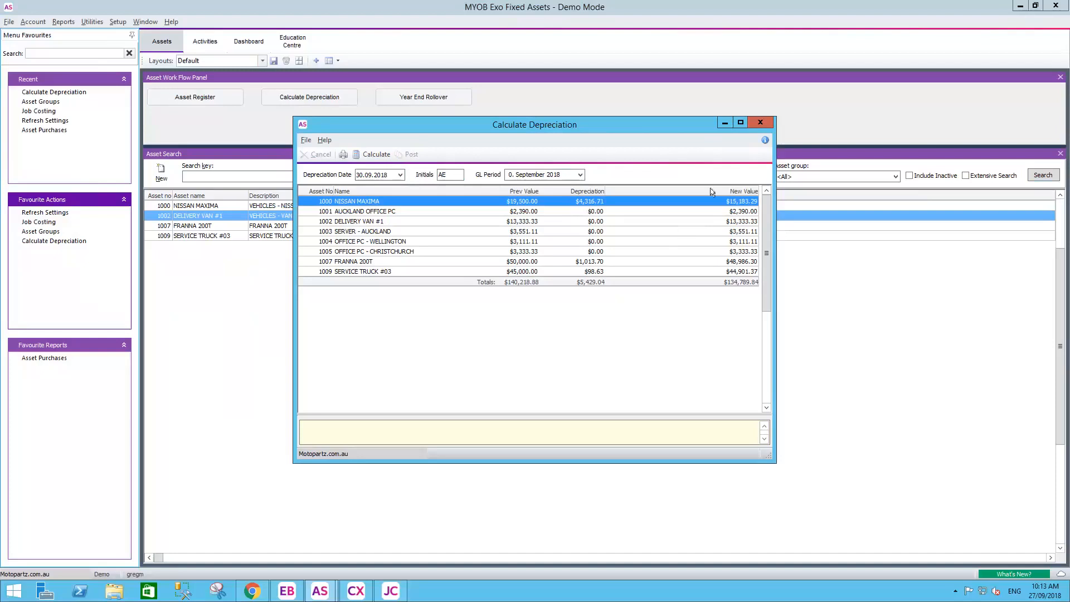
pyautogui.click(762, 122)
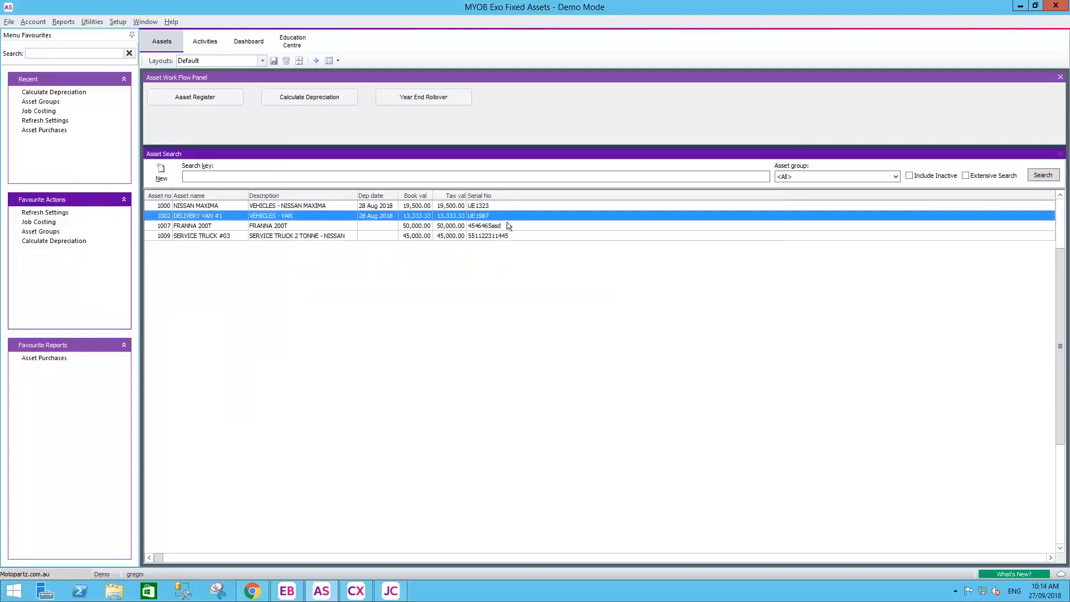
# Step: Open and dismiss the asset register window, and rerun the asset search across all asset groups
pyautogui.click(193, 99)
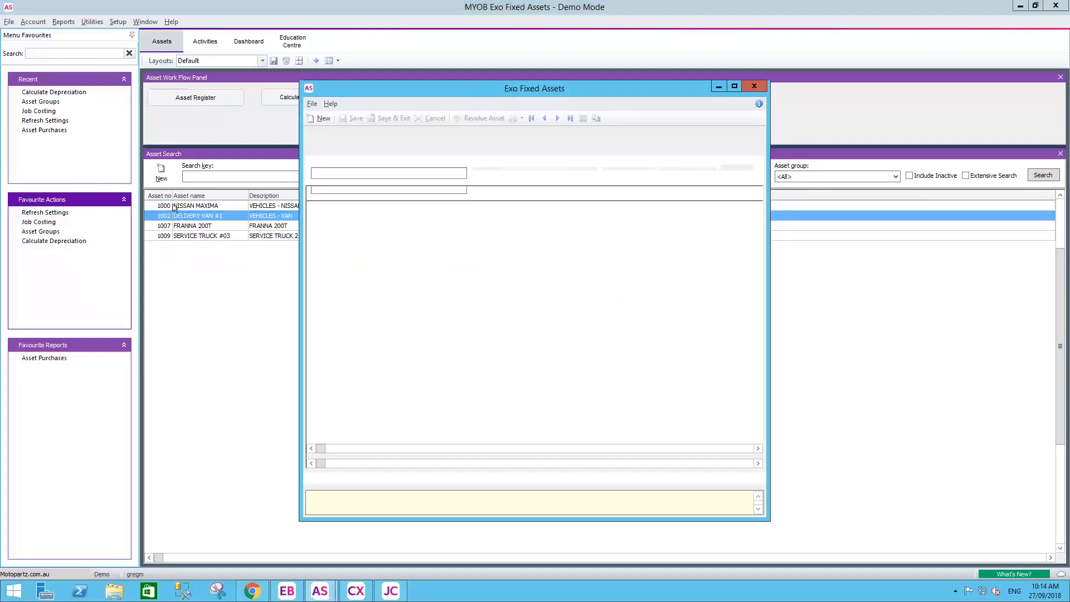
pyautogui.click(754, 85)
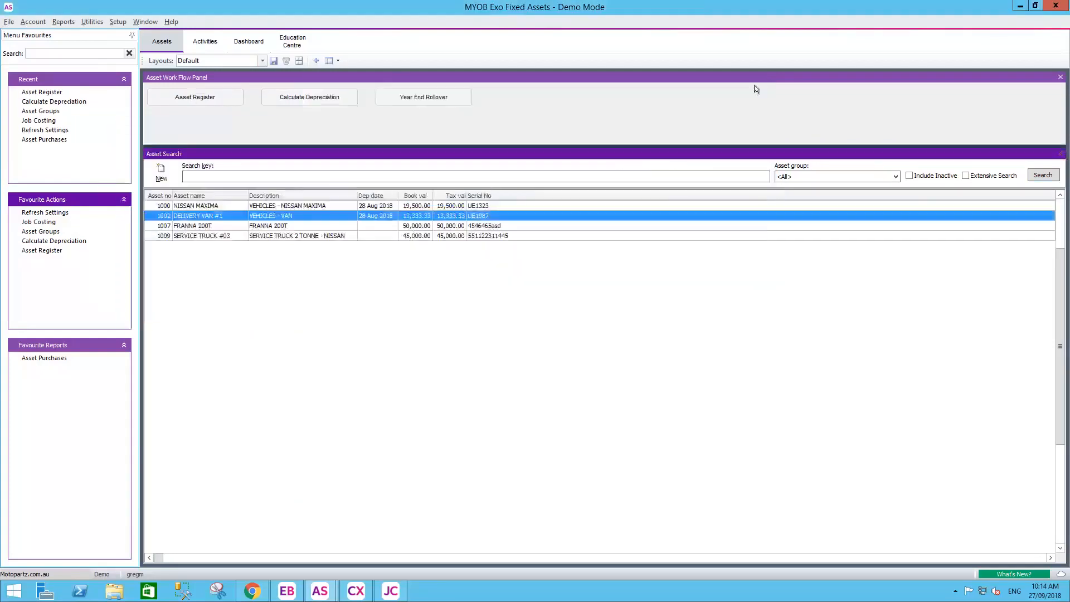
pyautogui.click(1041, 175)
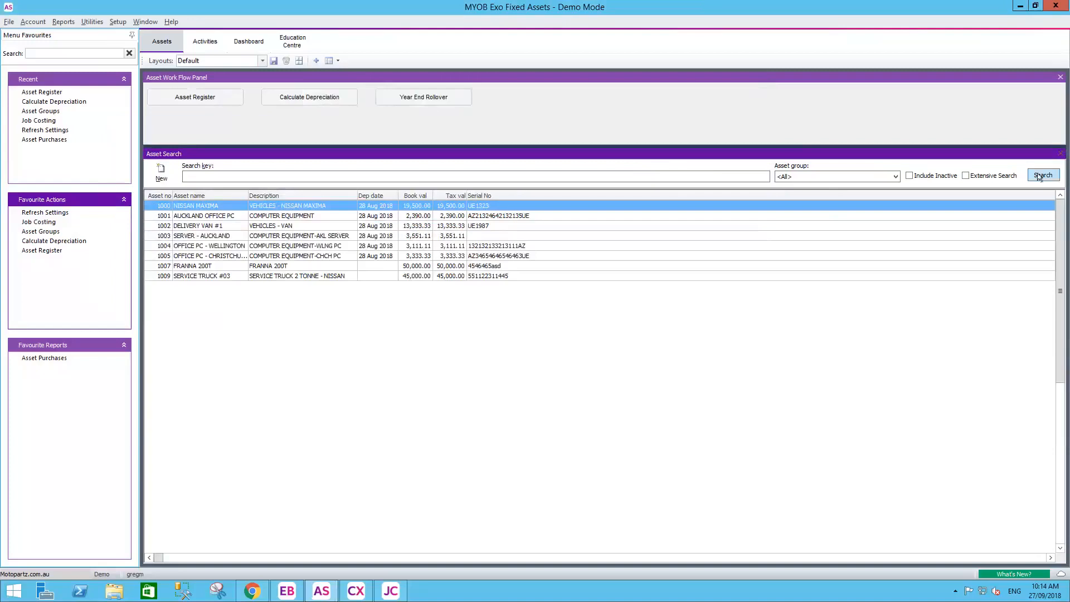
# Step: Open the DELIVERY VAN #1 asset record from the asset search list
pyautogui.click(214, 235)
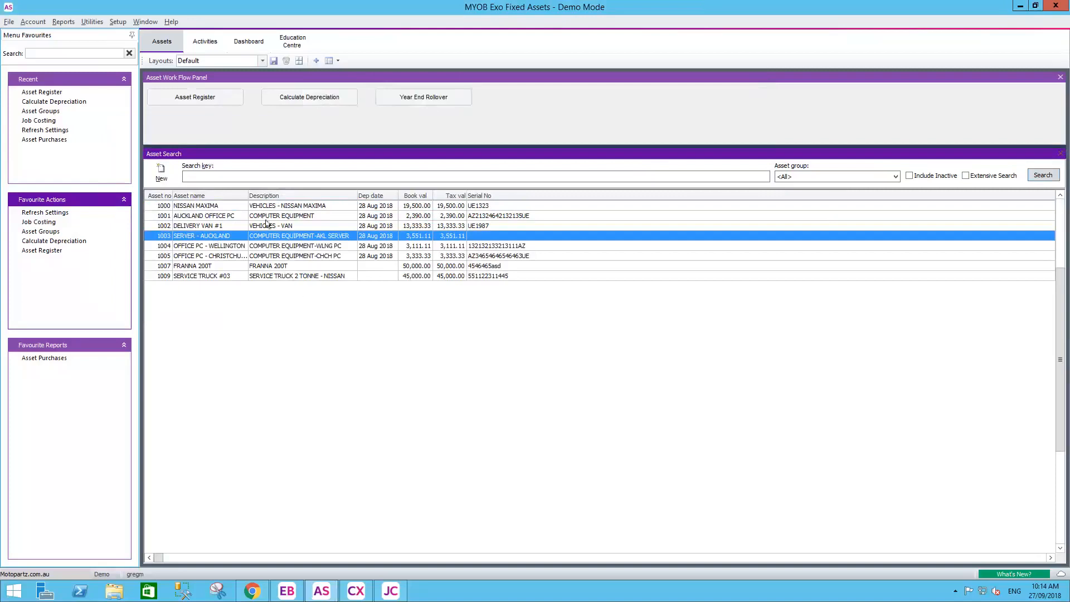
pyautogui.click(295, 219)
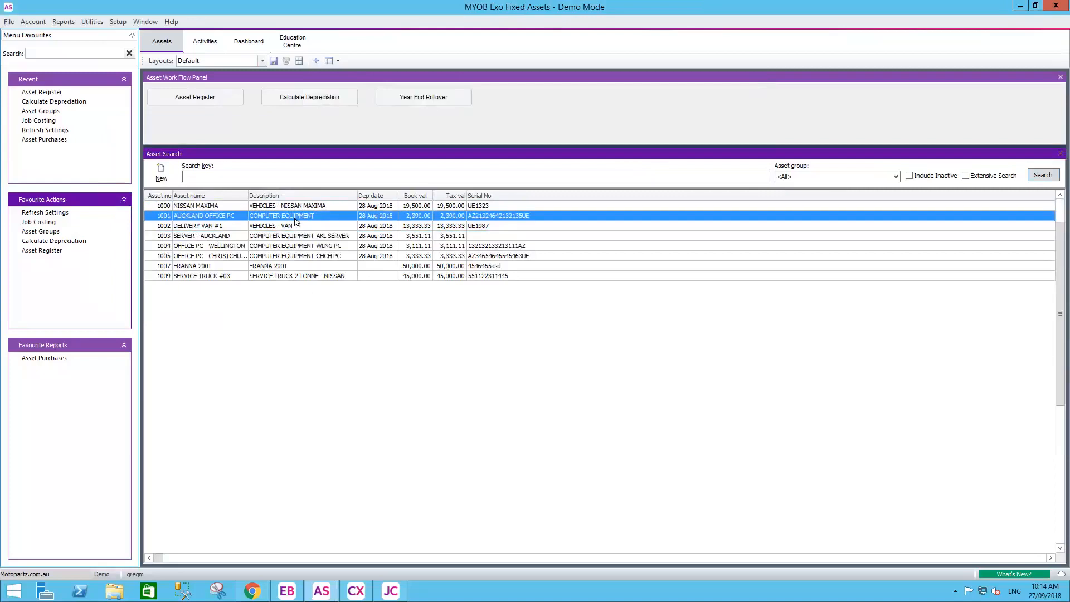
pyautogui.click(294, 226)
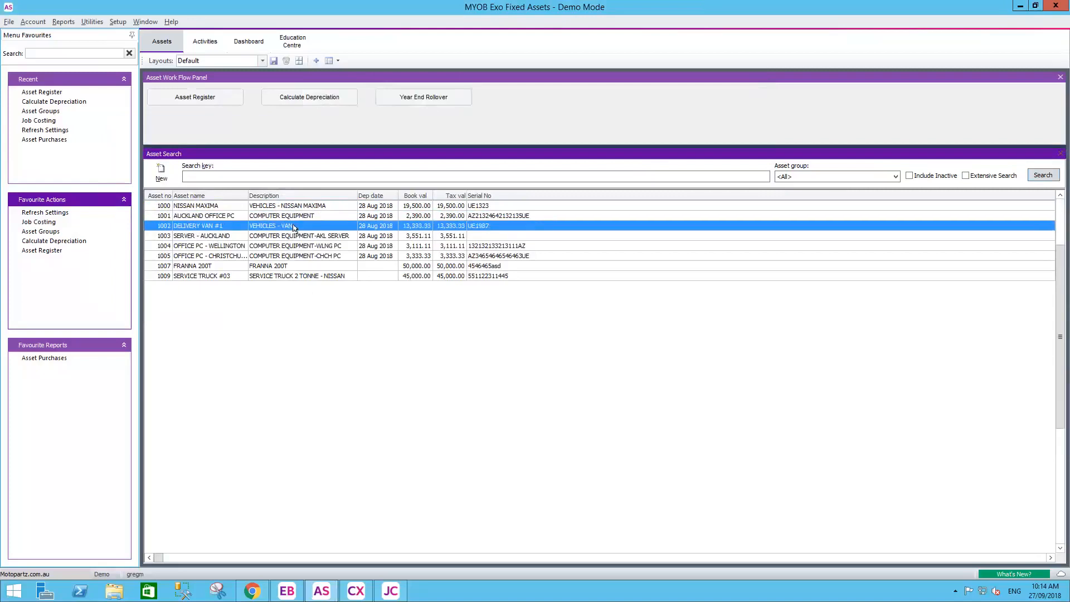
pyautogui.doubleClick(294, 226)
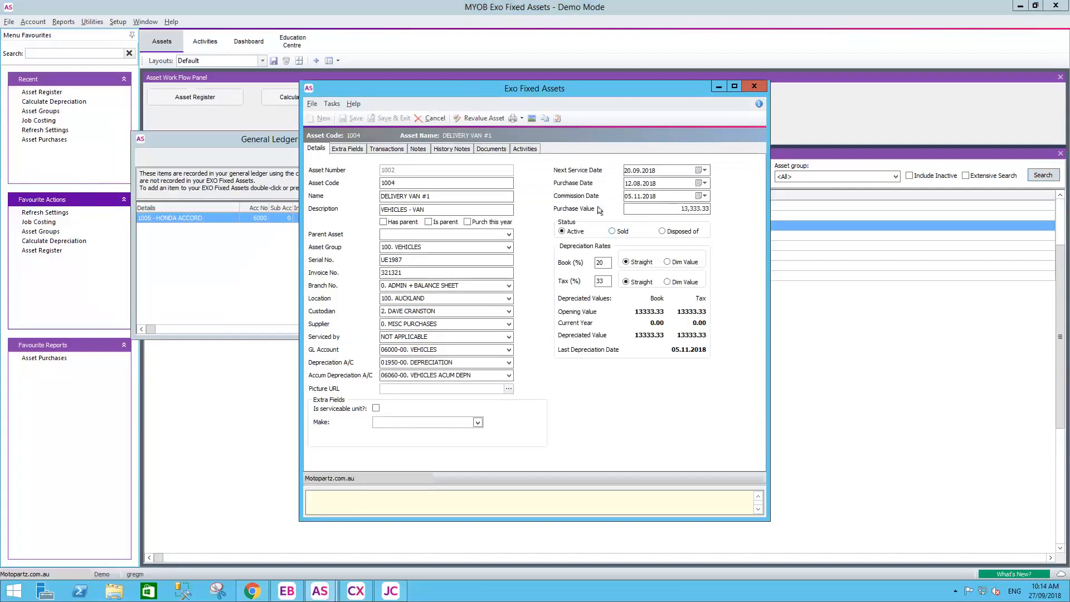
# Step: Set the delivery van's status to Sold with a selling price of 1,000.00
pyautogui.click(612, 232)
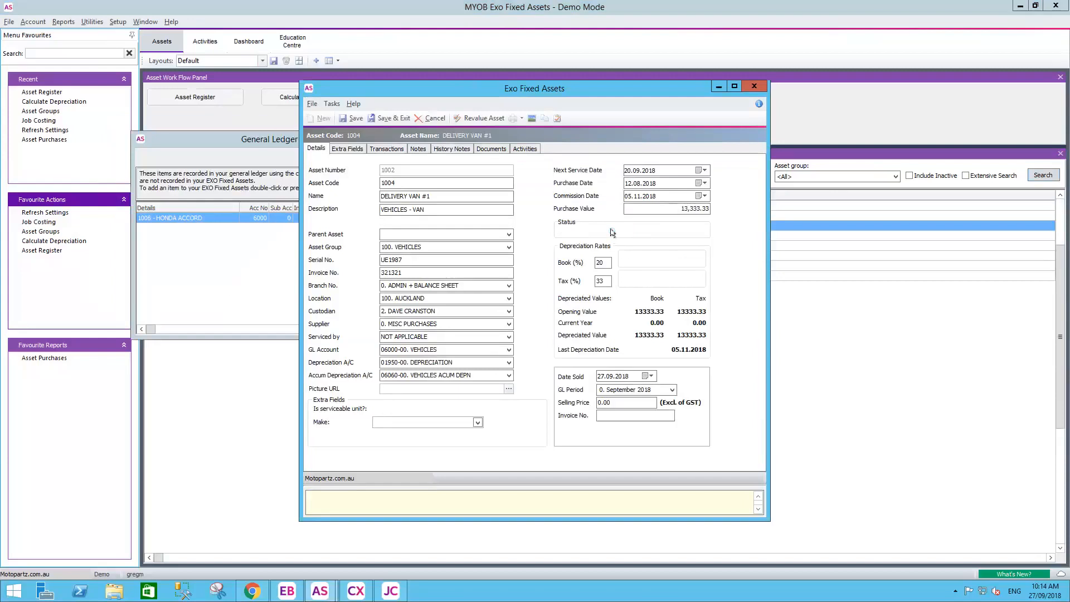
pyautogui.click(615, 402)
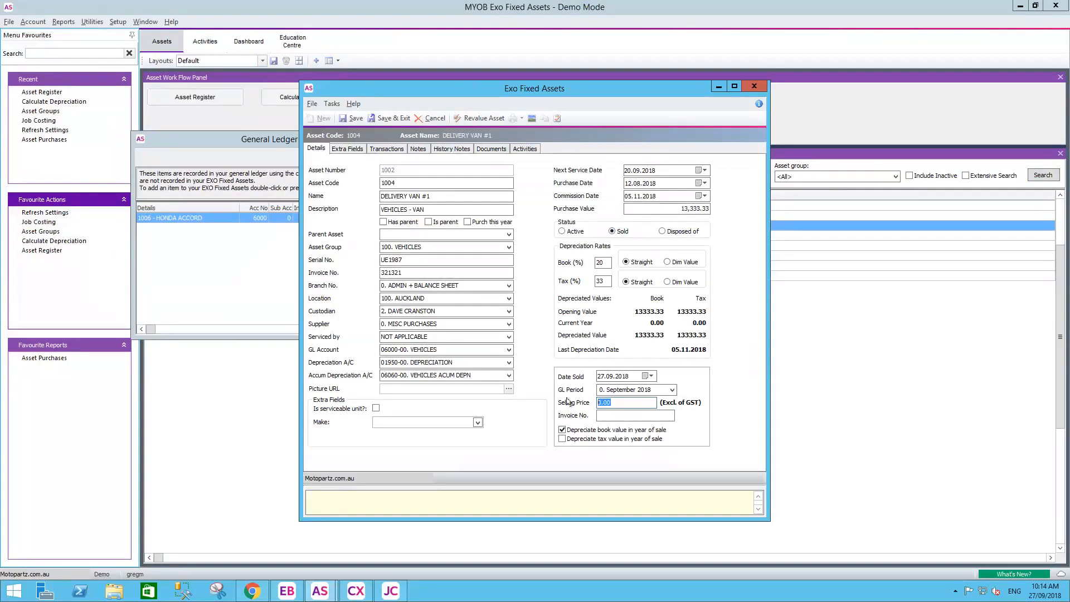
pyautogui.write('1000')
pyautogui.press('Tab')
# Step: Save the van's sale, ignoring the duplicate asset code, and choose to create a debtors invoice
pyautogui.click(353, 119)
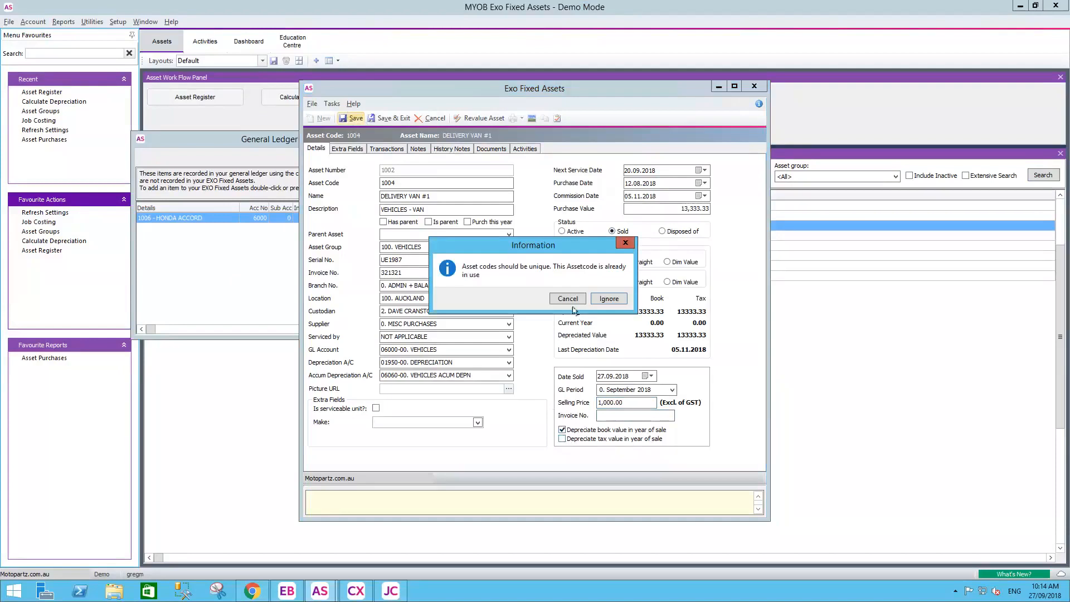
pyautogui.click(608, 300)
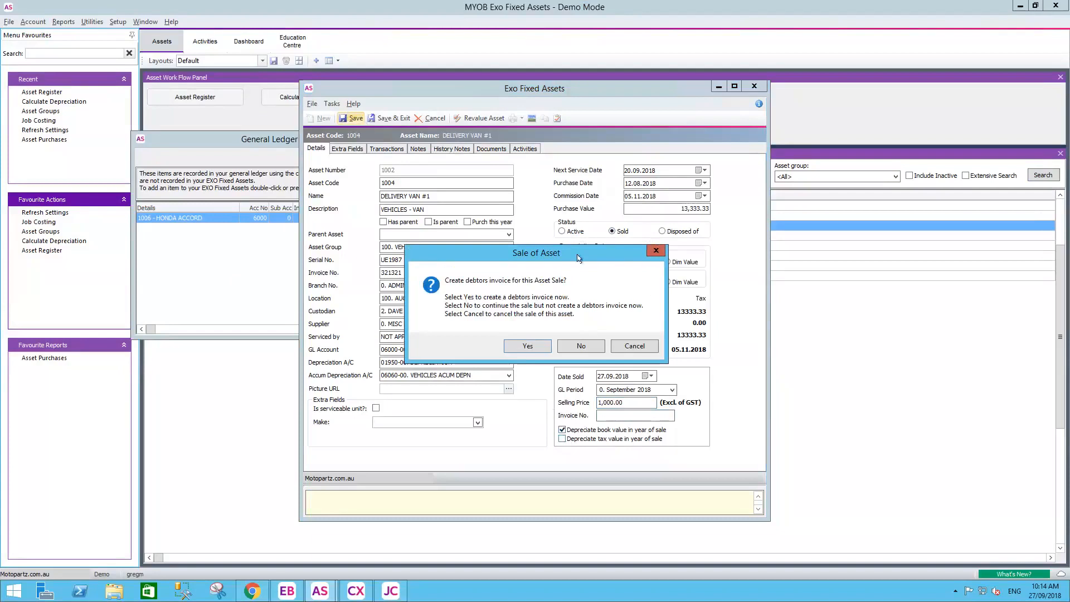
pyautogui.click(533, 347)
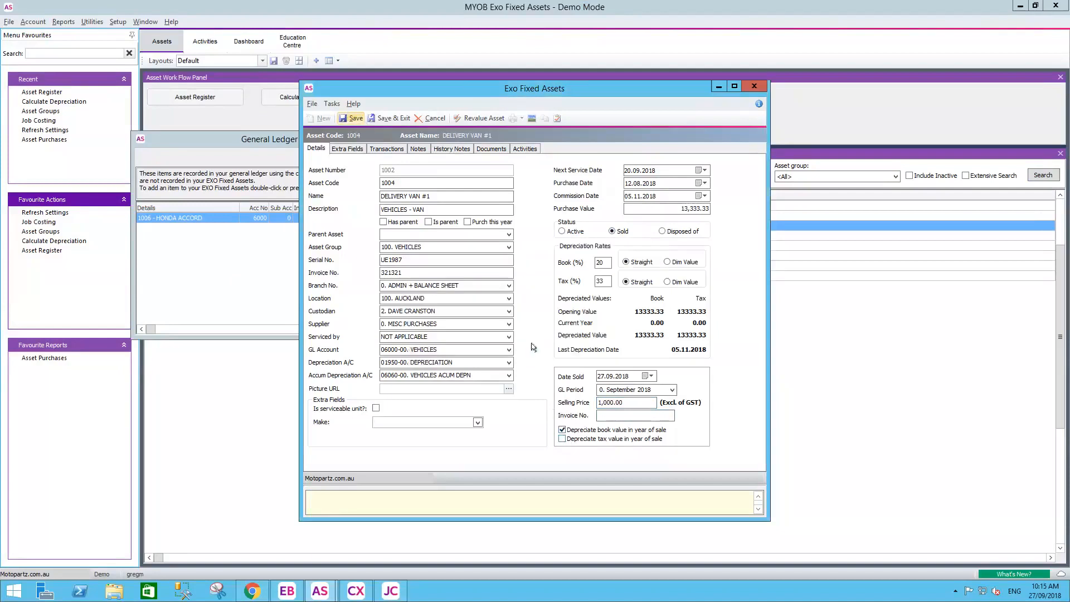
pyautogui.click(608, 336)
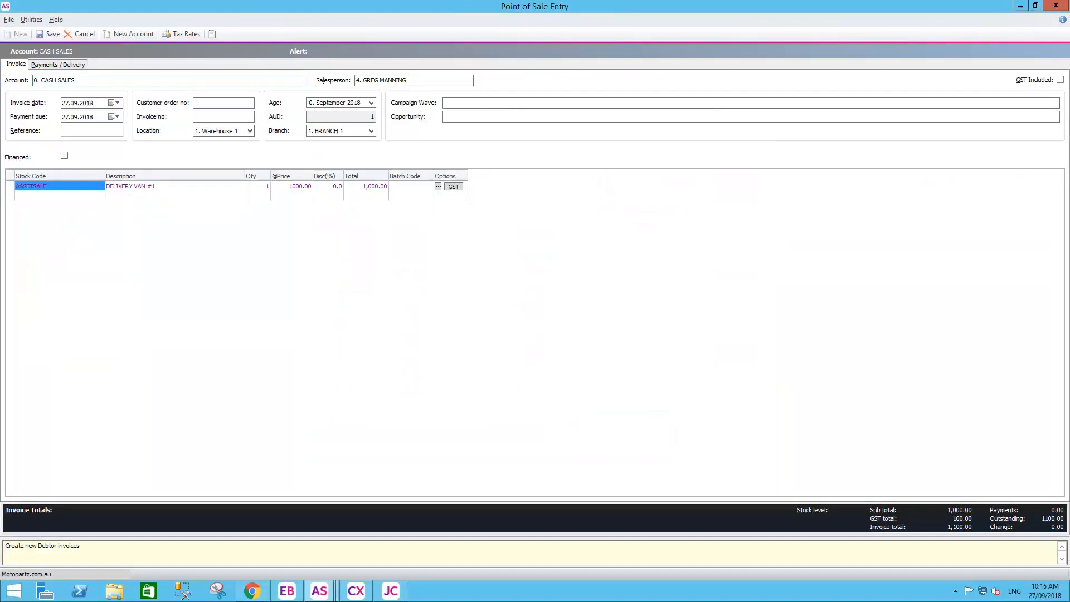
# Step: Find the debtor account with CUSTOM, assign CUSTOMER 1 HEAD OFFICE to the invoice, and decline keeping existing prices
pyautogui.press('BackSpace')
pyautogui.write('CUSTOM')
pyautogui.press('Return')
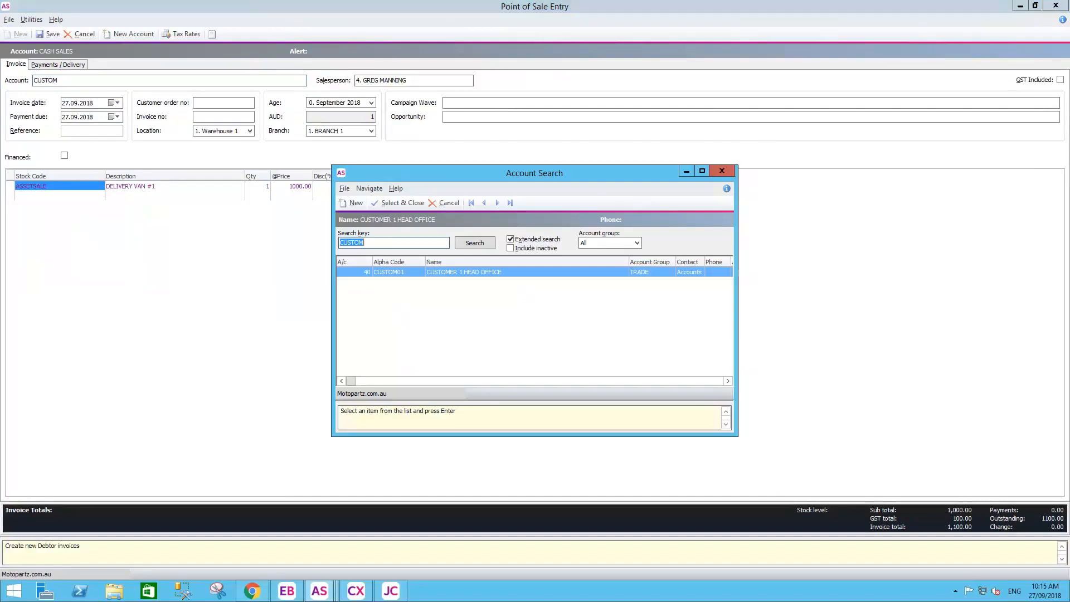
pyautogui.press('Return')
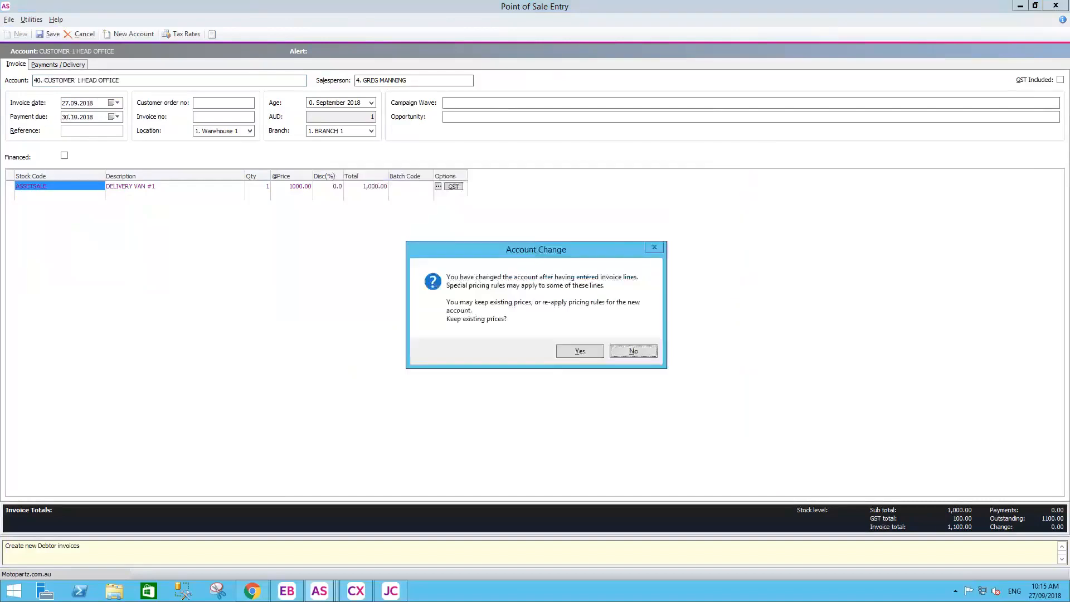
pyautogui.click(635, 351)
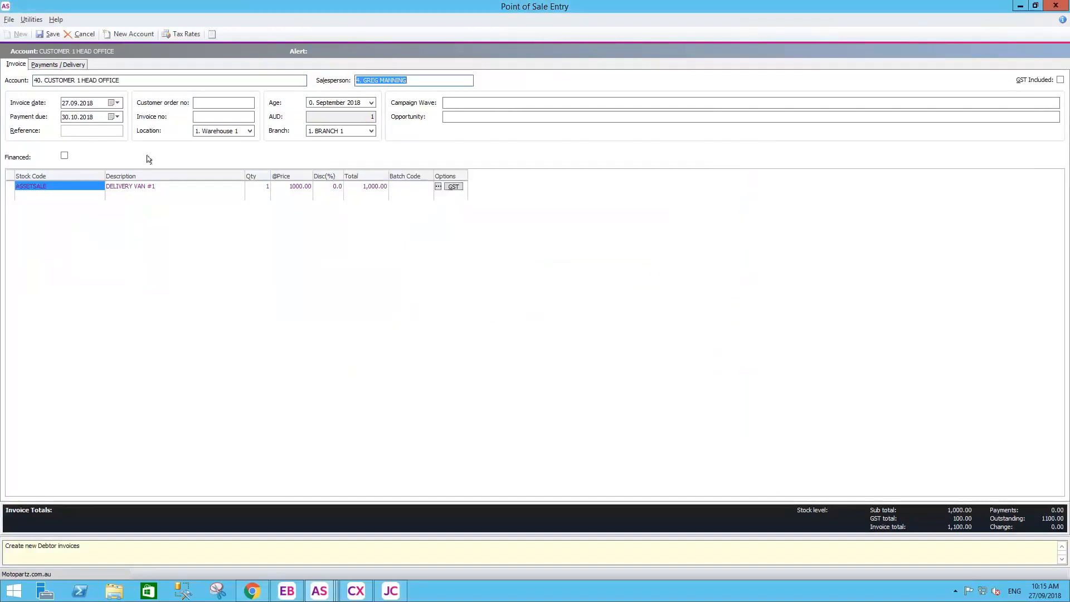
# Step: Save the asset sale invoice, skipping the debtor transaction allocation and the invoice printing
pyautogui.click(49, 36)
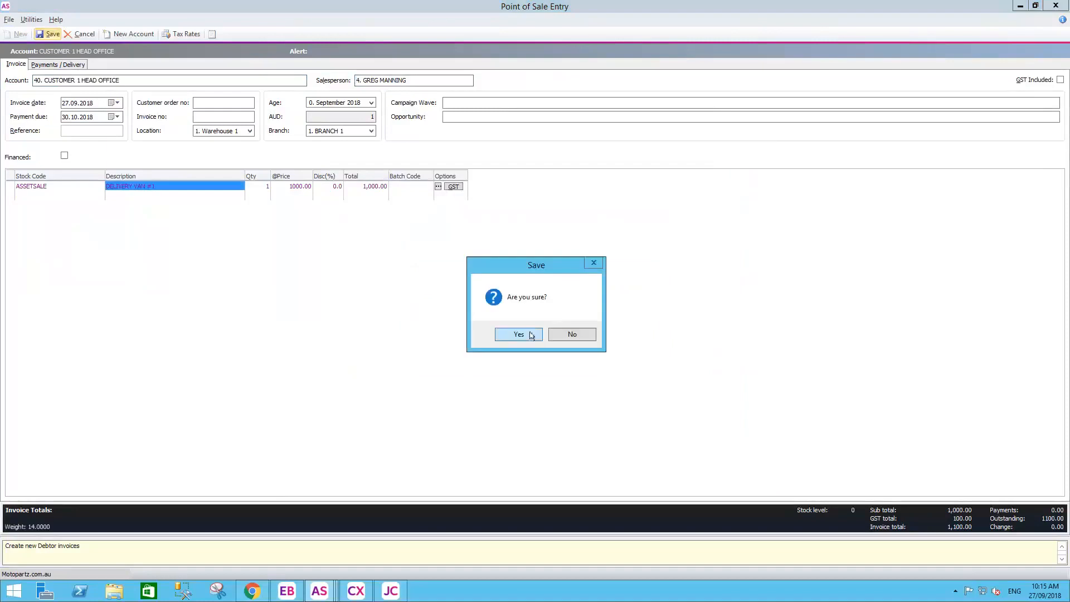
pyautogui.click(529, 333)
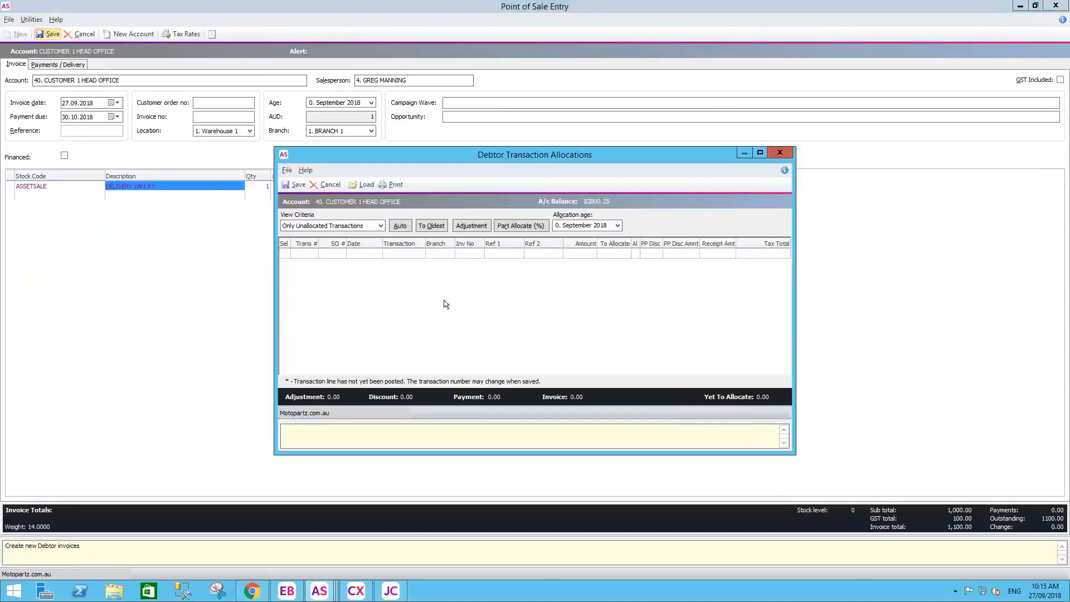
pyautogui.click(325, 185)
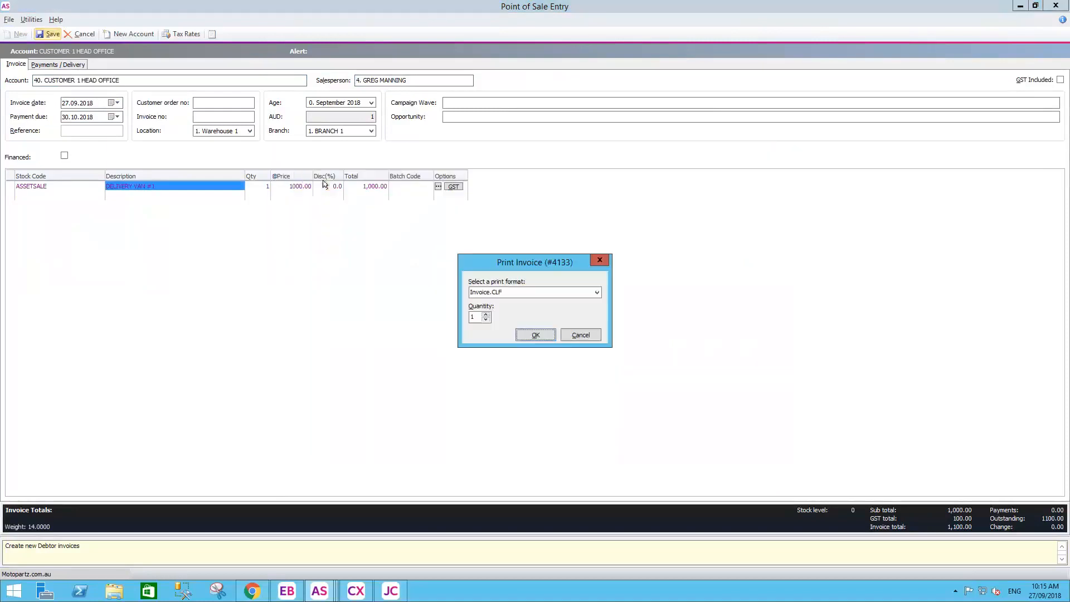
pyautogui.click(580, 335)
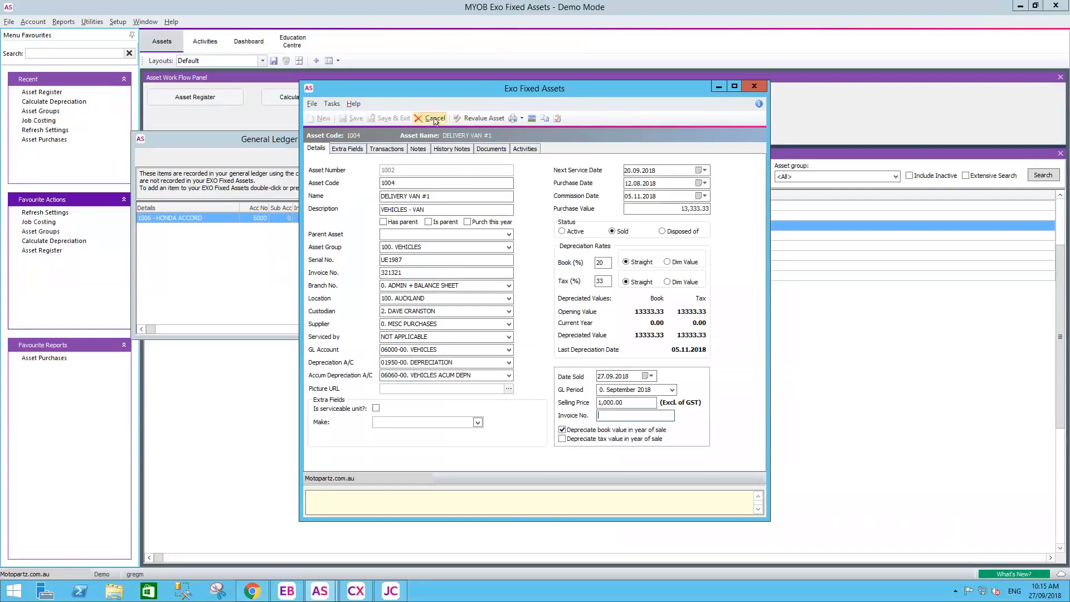
# Step: Compare the van's Disposed of and Sold status options, and review its general ledger transactions before closing the record
pyautogui.click(664, 232)
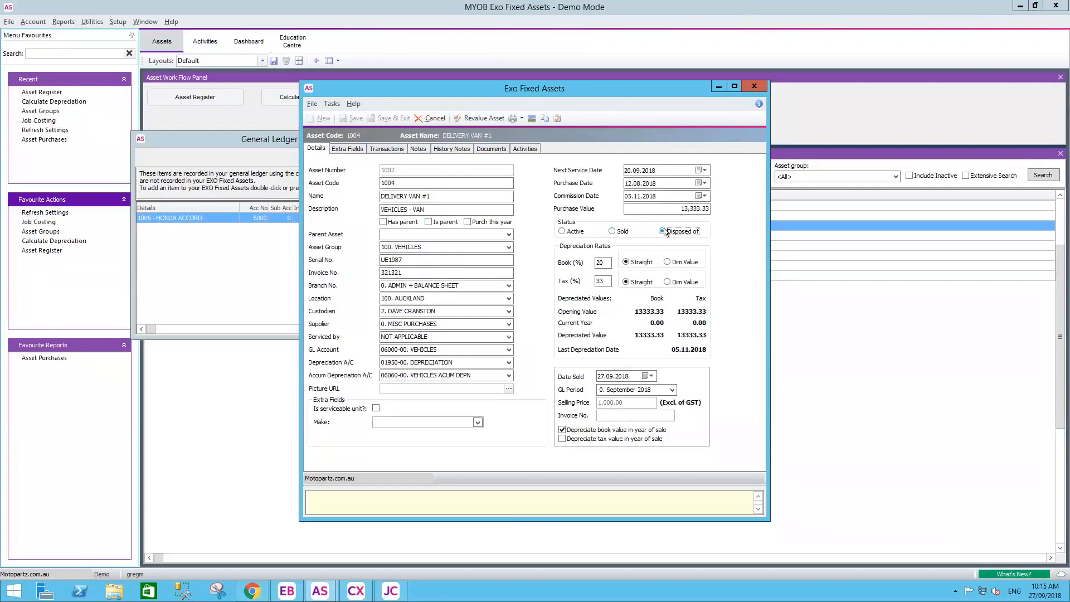
pyautogui.click(626, 232)
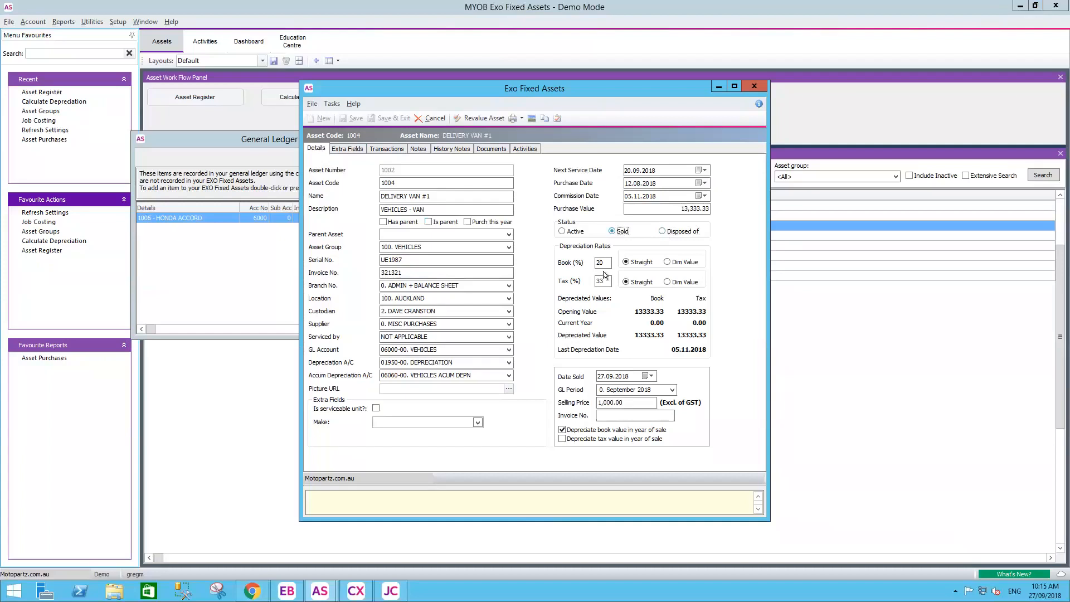
pyautogui.click(371, 148)
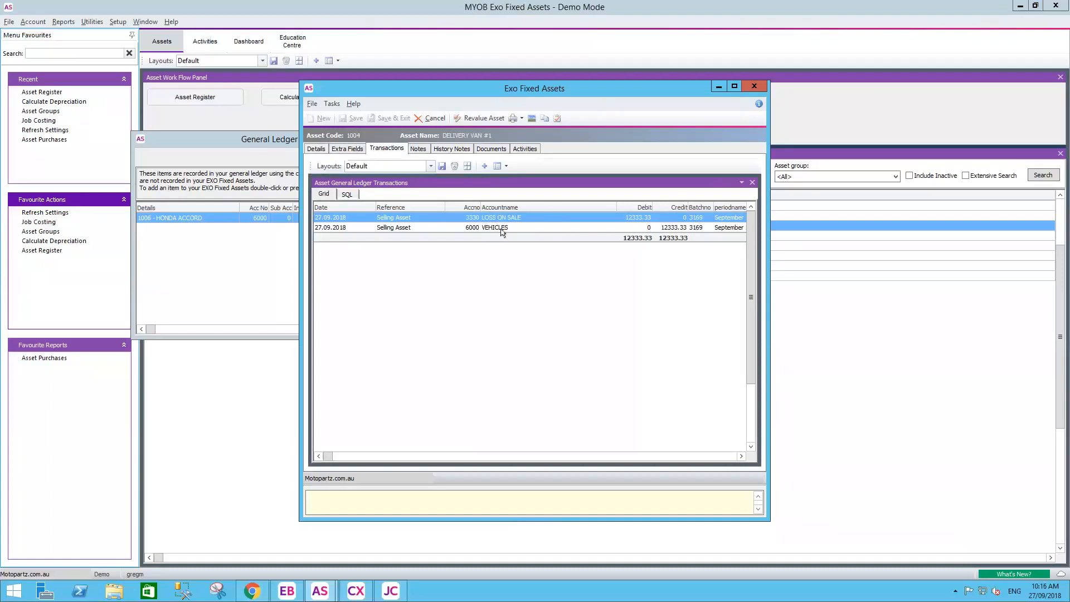
pyautogui.click(434, 119)
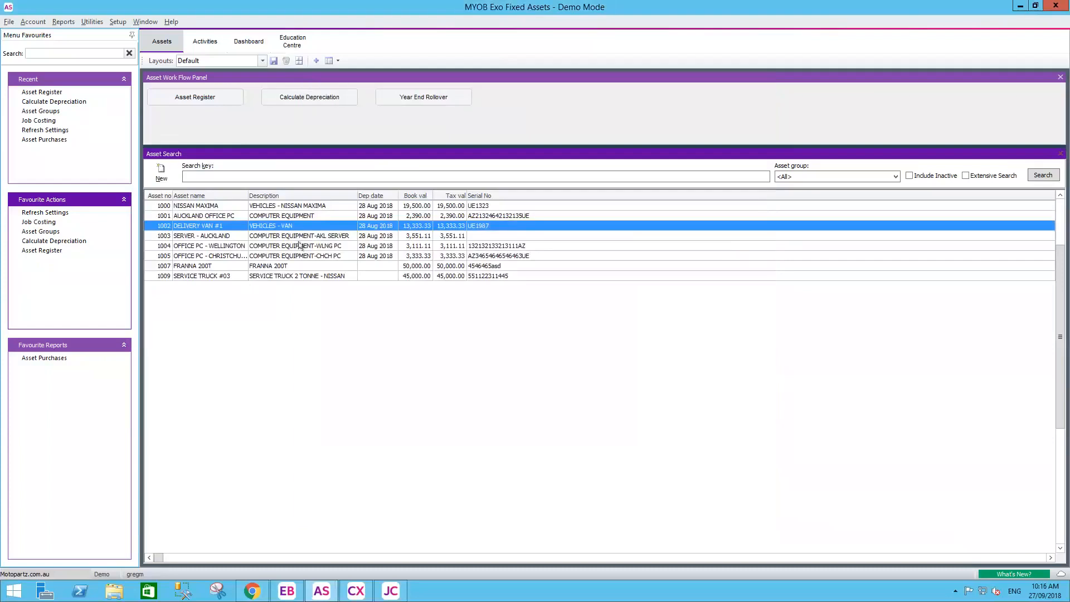
# Step: Open the FRANNA 200T asset, view its Revalue Asset form, and leave without entering a new value
pyautogui.click(302, 277)
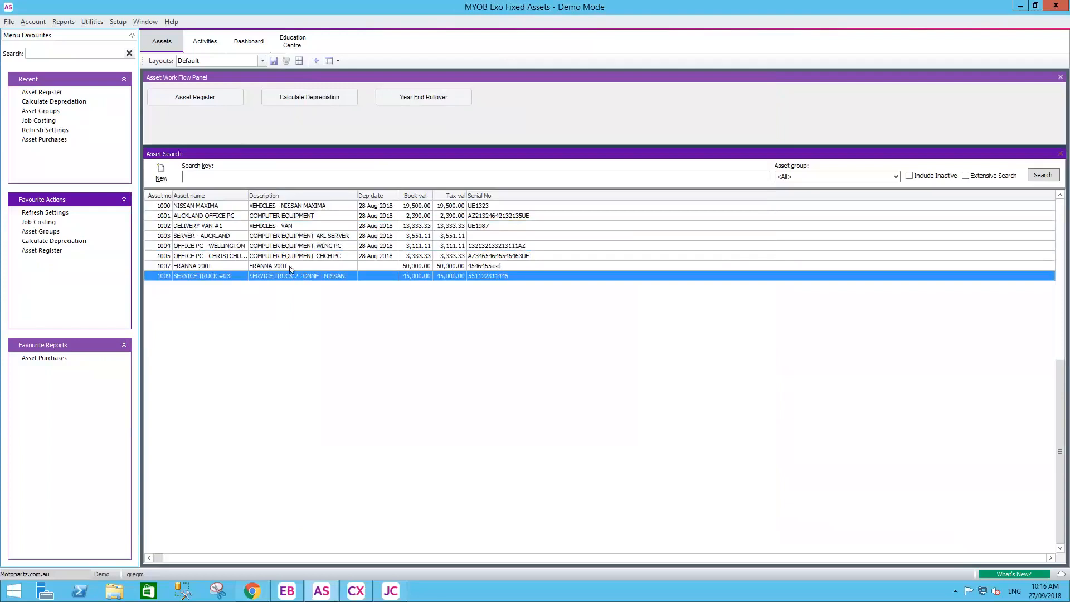
pyautogui.click(291, 268)
pyautogui.doubleClick(291, 268)
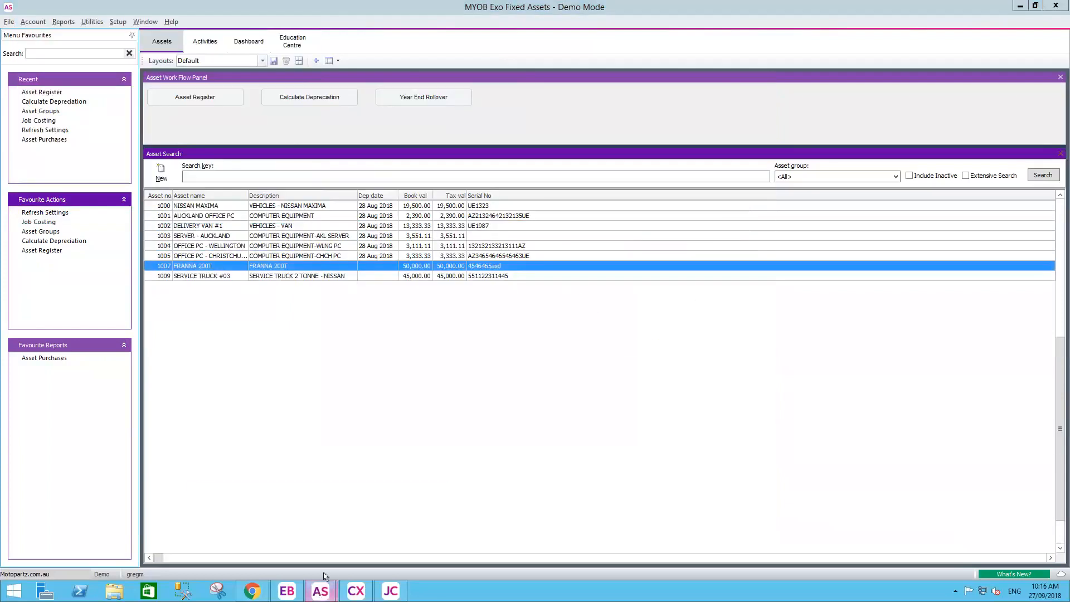
pyautogui.click(321, 590)
pyautogui.click(384, 548)
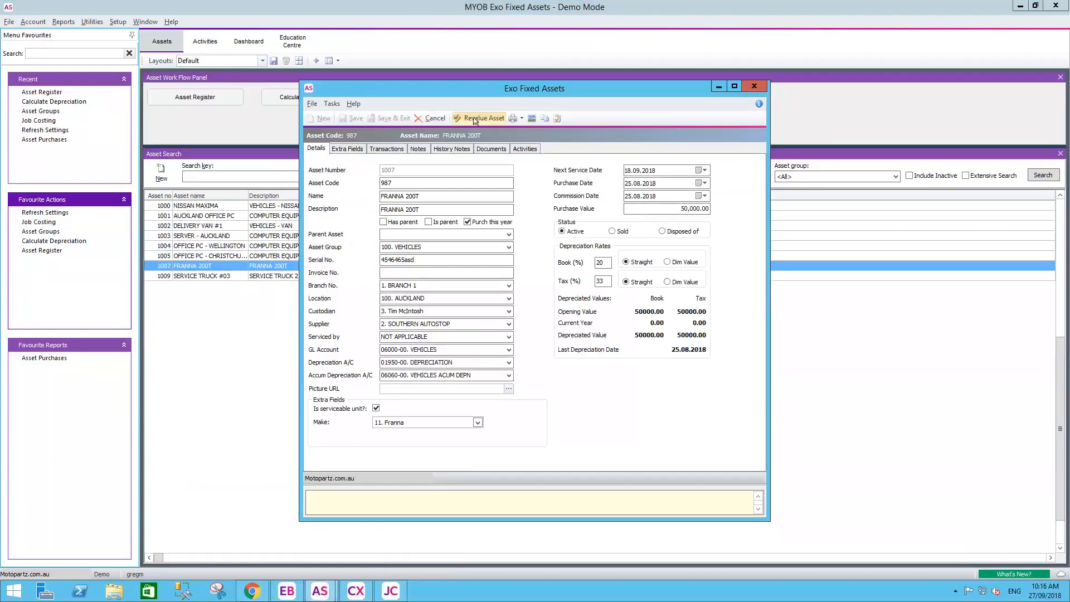
pyautogui.click(503, 118)
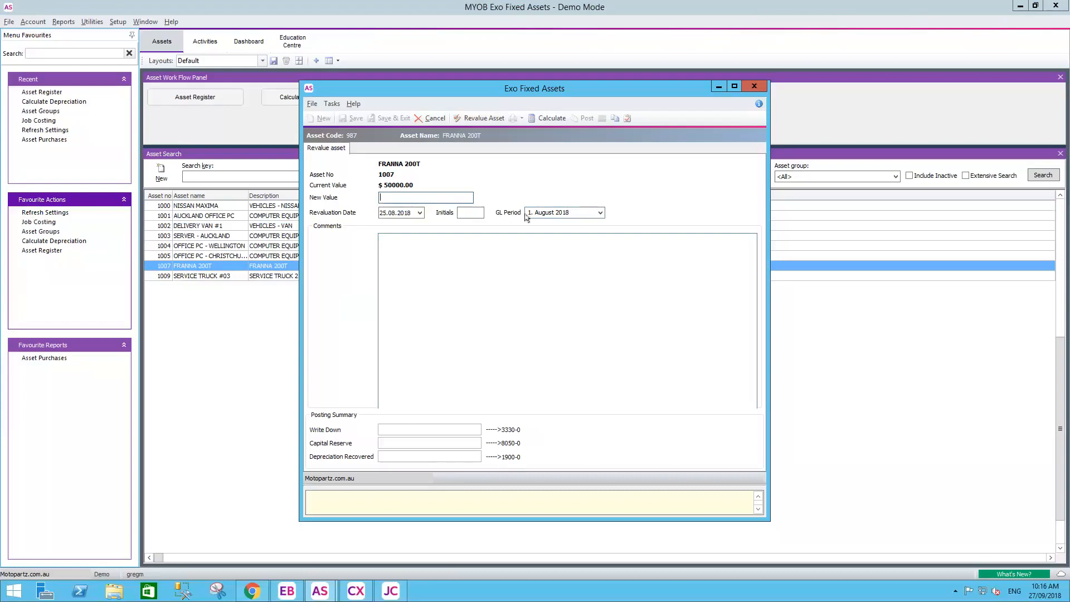
pyautogui.click(432, 118)
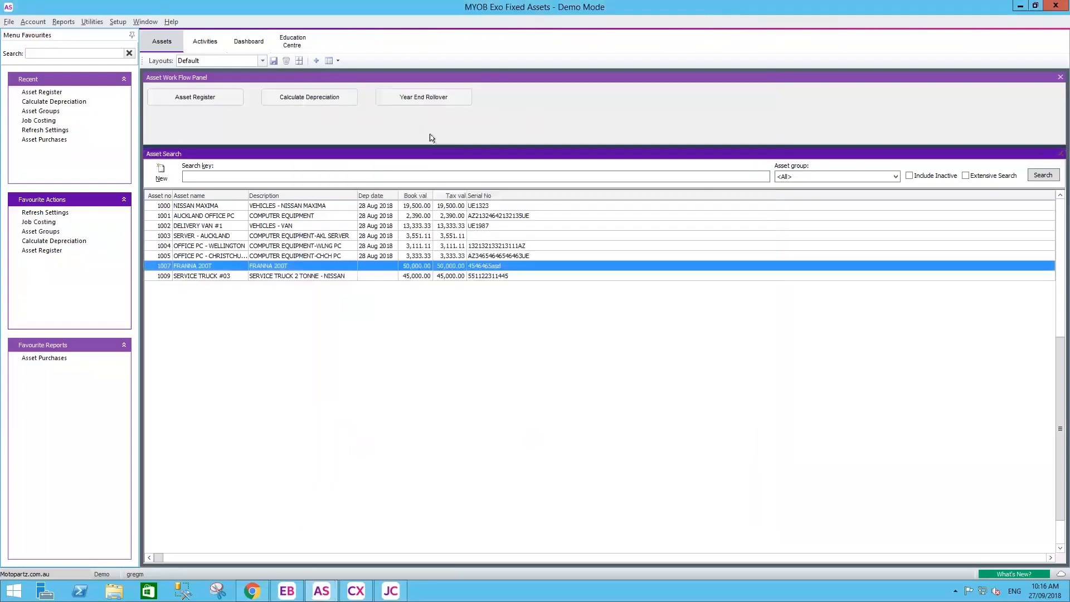
# Step: Look over the list of available fixed asset reports, such as purchases, sales, depreciation and maintenance
pyautogui.click(289, 237)
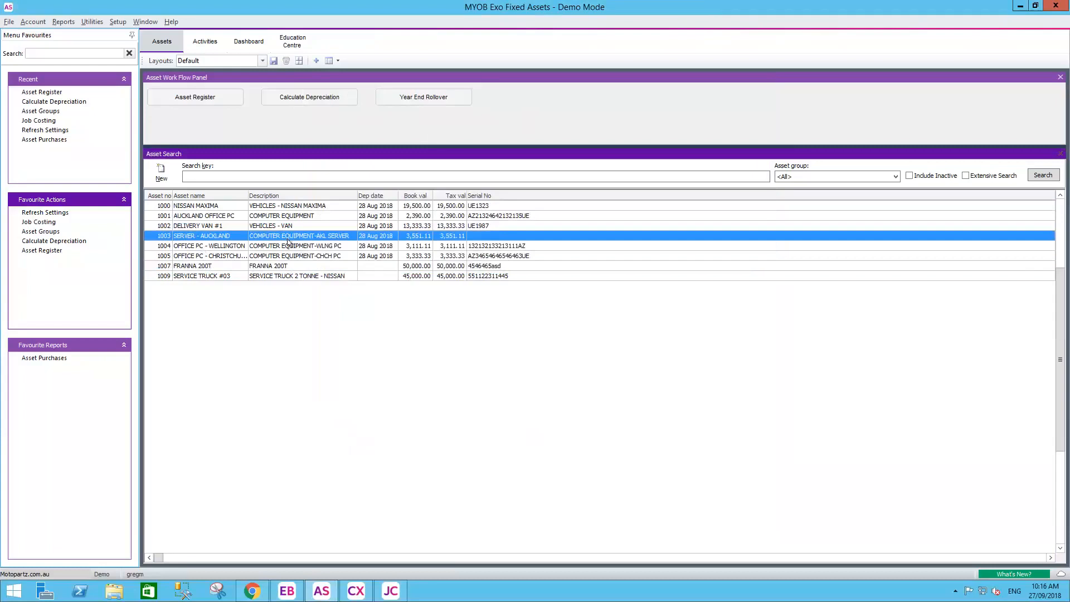
pyautogui.click(288, 247)
pyautogui.click(288, 256)
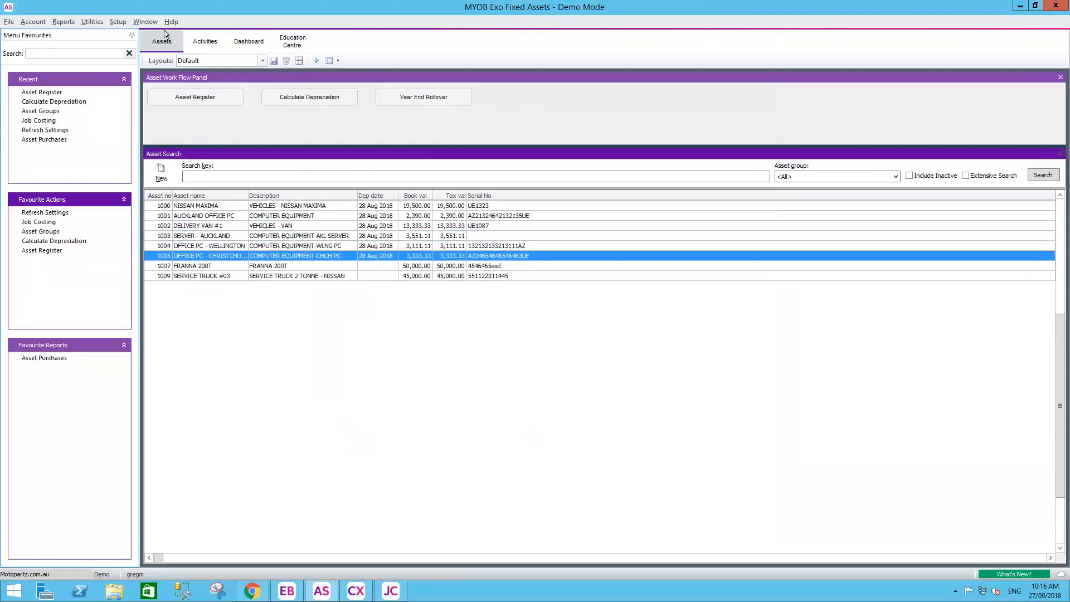
pyautogui.click(63, 21)
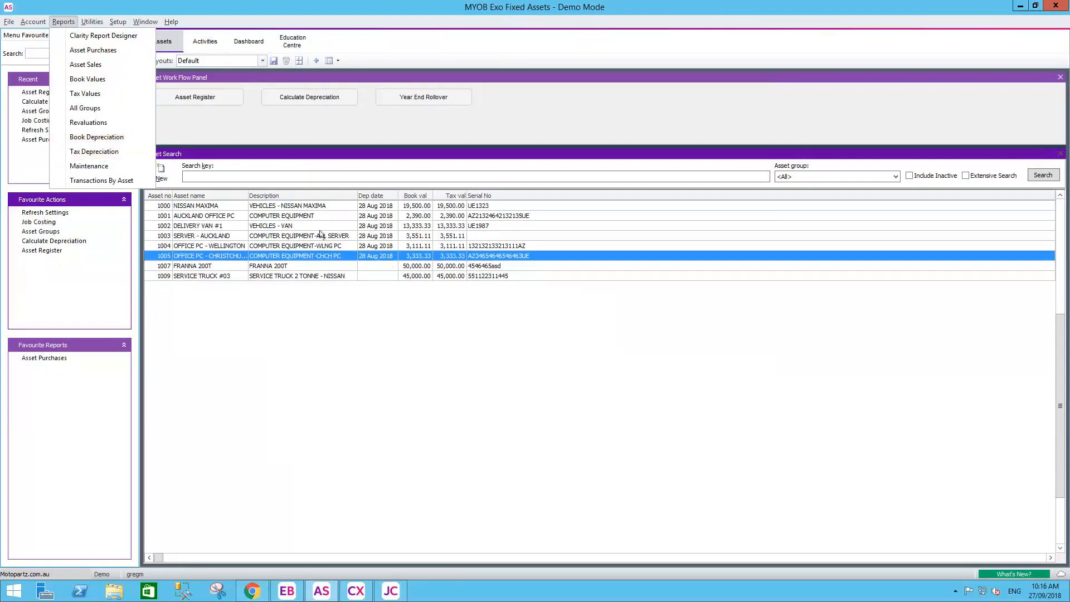
pyautogui.click(283, 239)
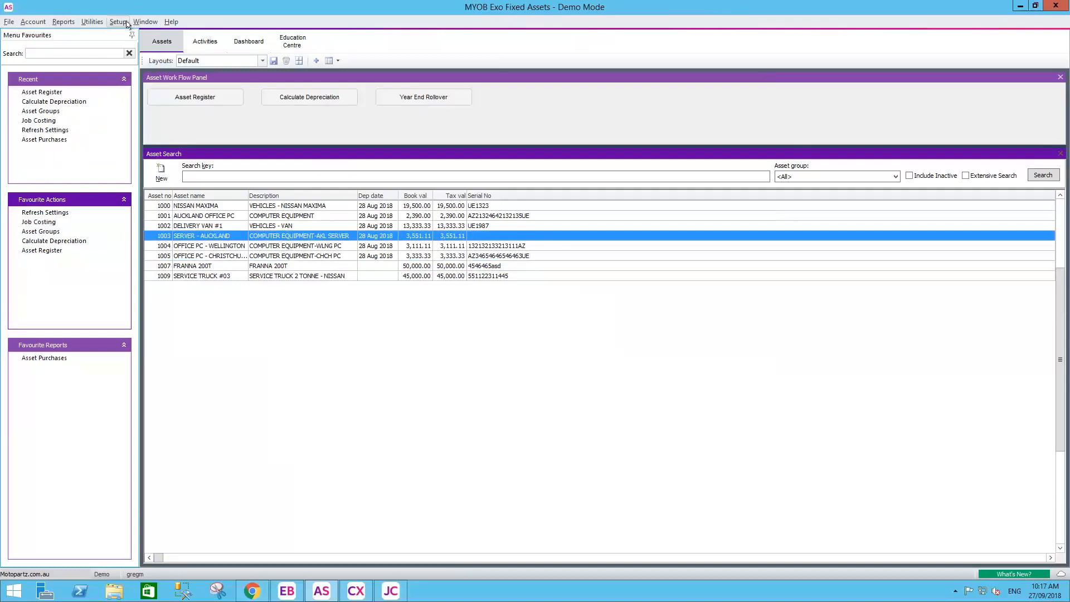
# Step: Open the DELIVERY VAN #1 record to check its Next Service Date and close it
pyautogui.click(304, 256)
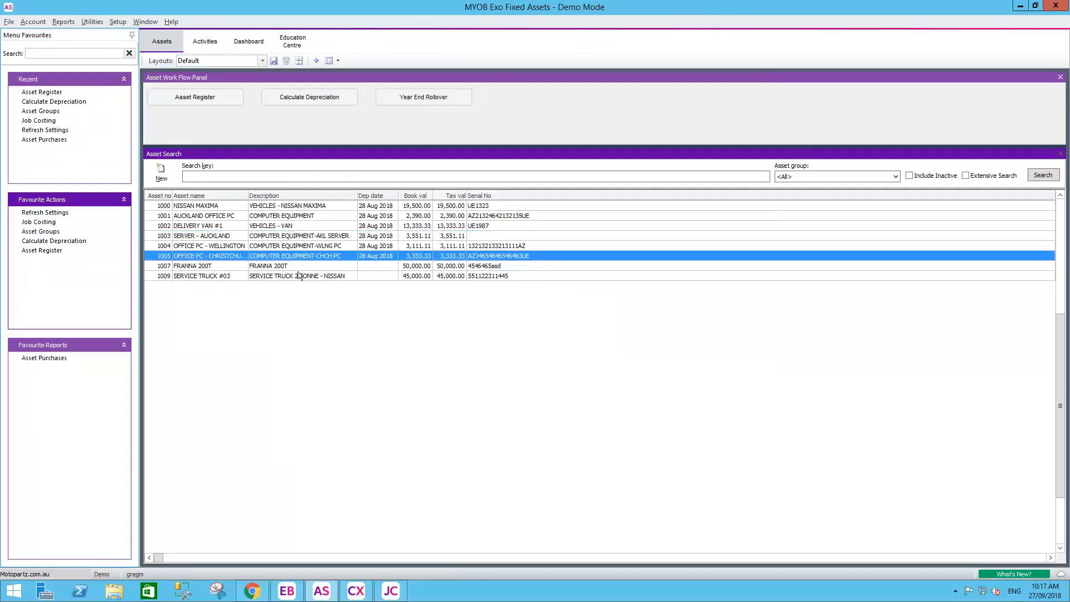
pyautogui.click(302, 275)
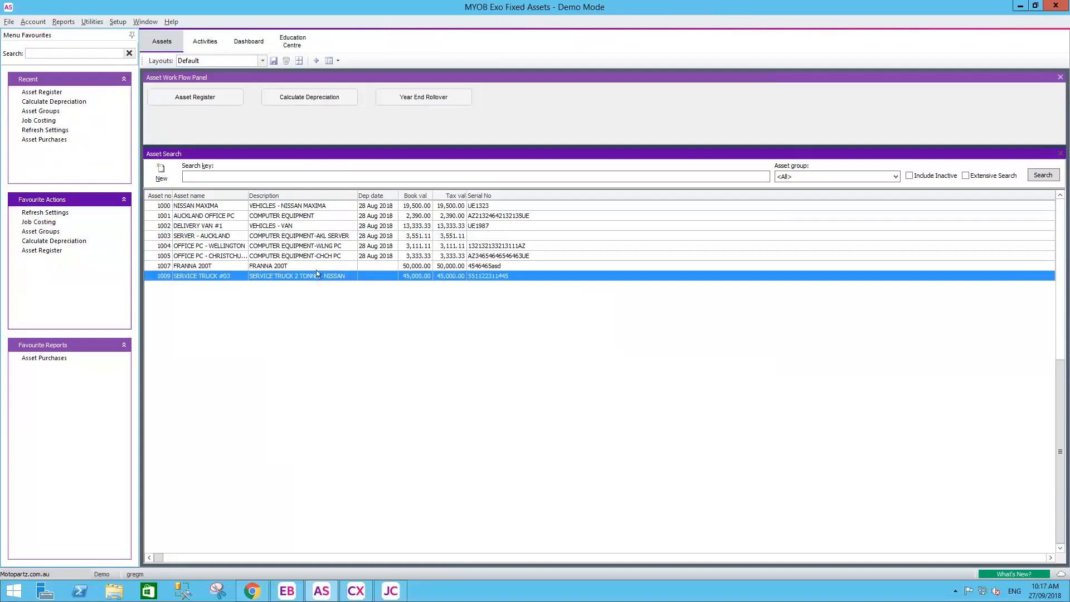
pyautogui.click(327, 256)
pyautogui.click(306, 225)
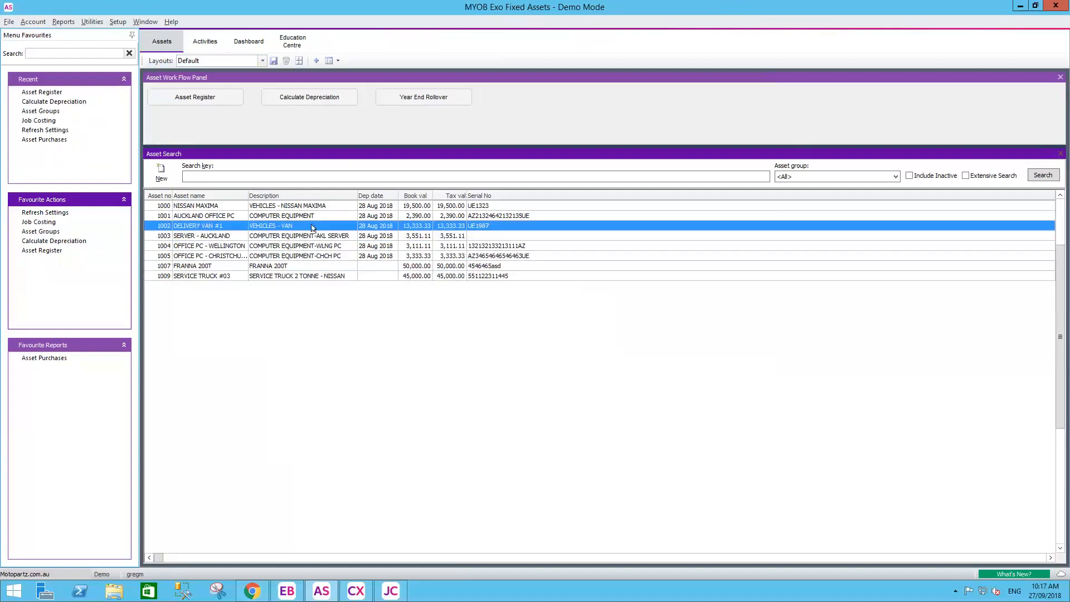
pyautogui.doubleClick(313, 228)
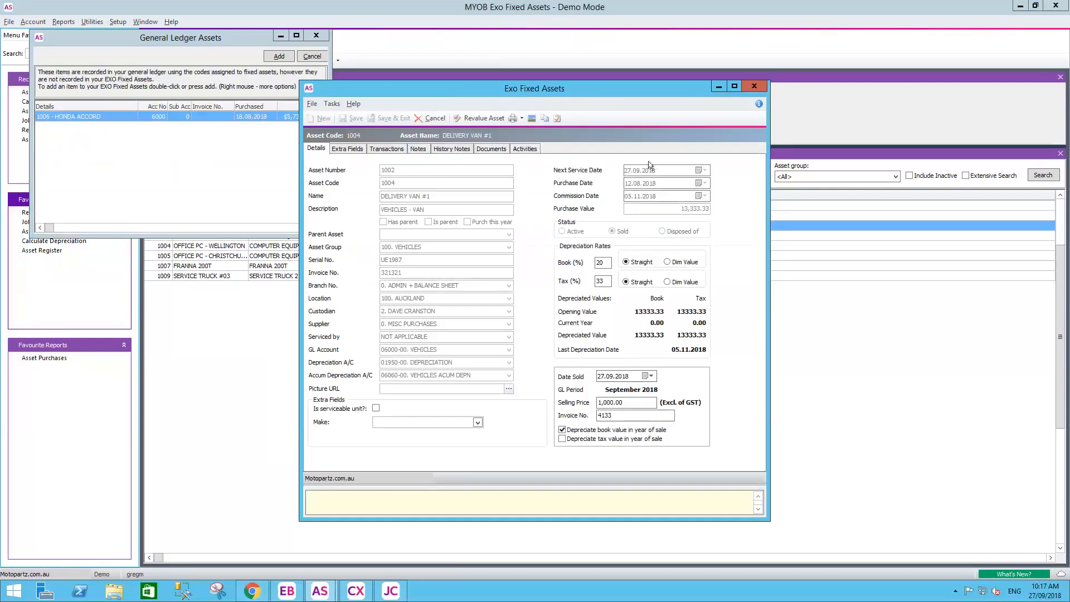
pyautogui.click(754, 87)
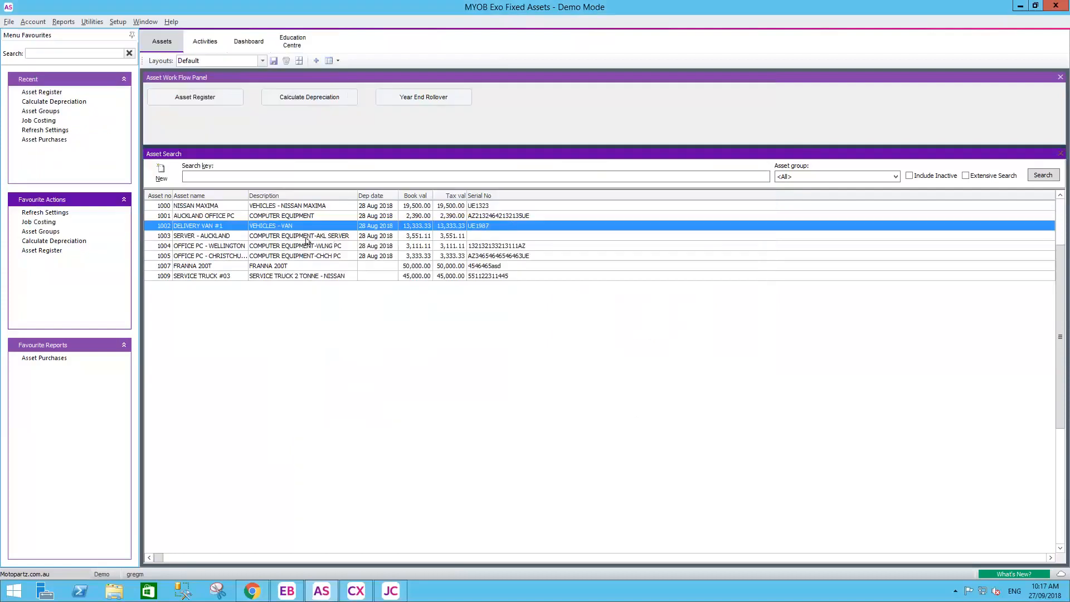
# Step: Preview the Maintenance report for service dates 01.08.2018 to 27.10.2018, review the upcoming asset services, and close it
pyautogui.click(55, 22)
pyautogui.press('Escape')
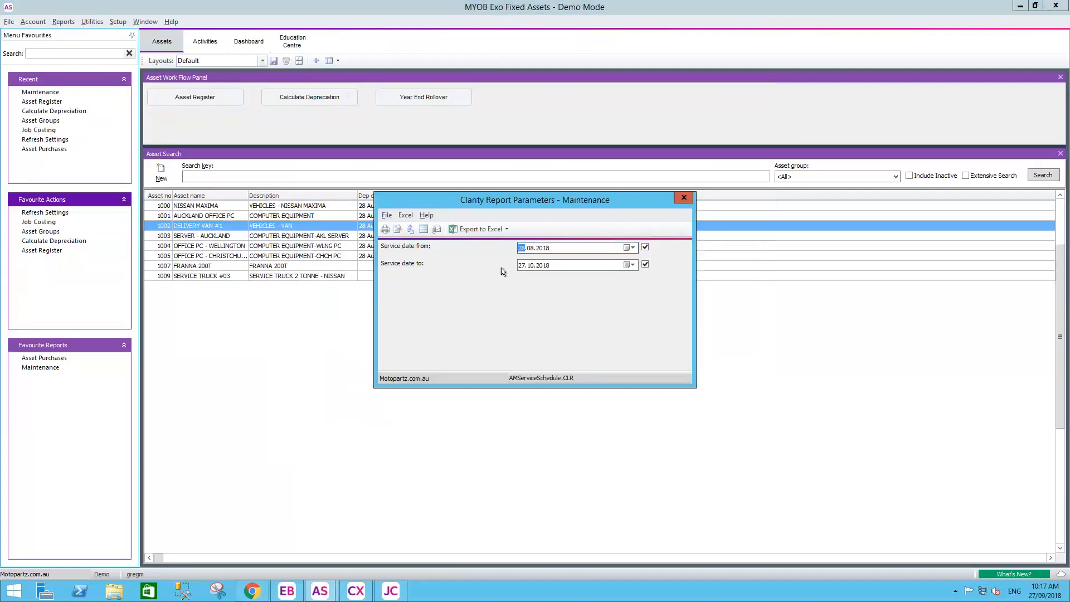
pyautogui.press('Tab')
pyautogui.press('Return')
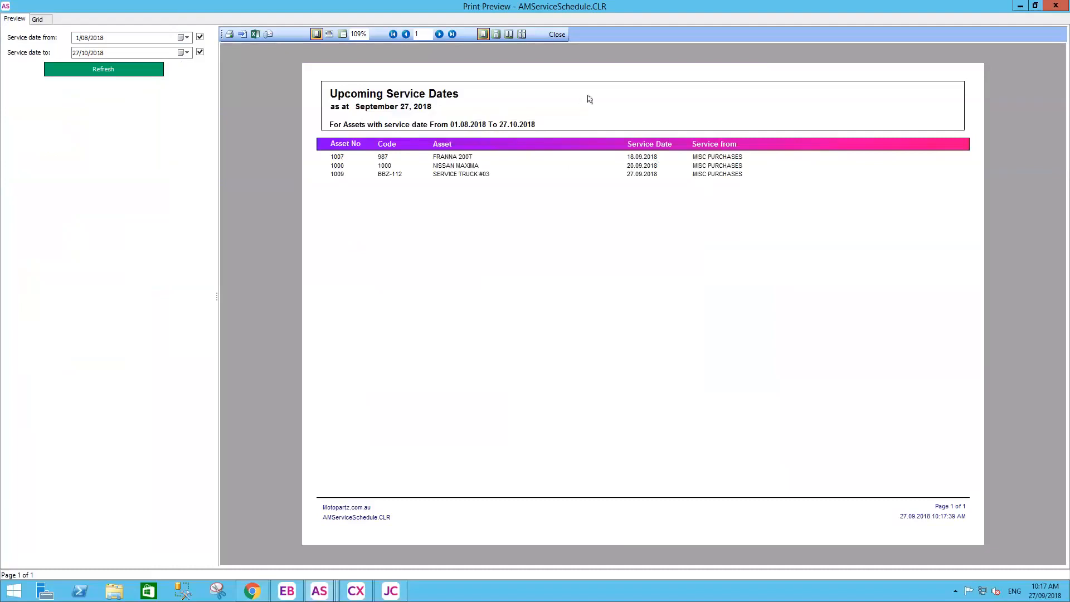
pyautogui.click(557, 34)
pyautogui.press('Escape')
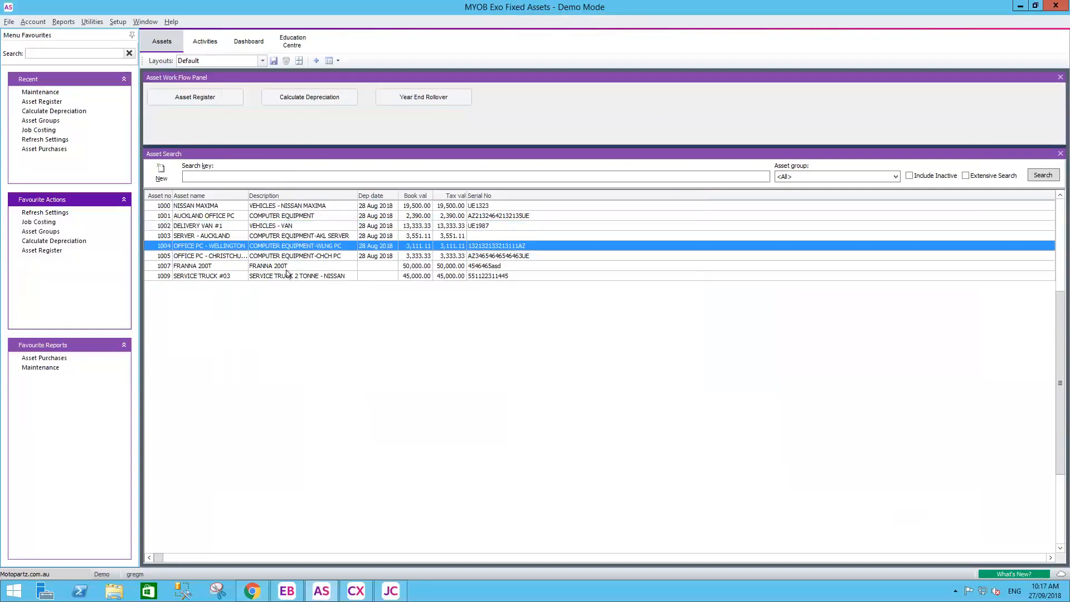
# Step: Open the SERVICE TRUCK #03 record and examine its serviceable unit setting and Make options
pyautogui.click(272, 278)
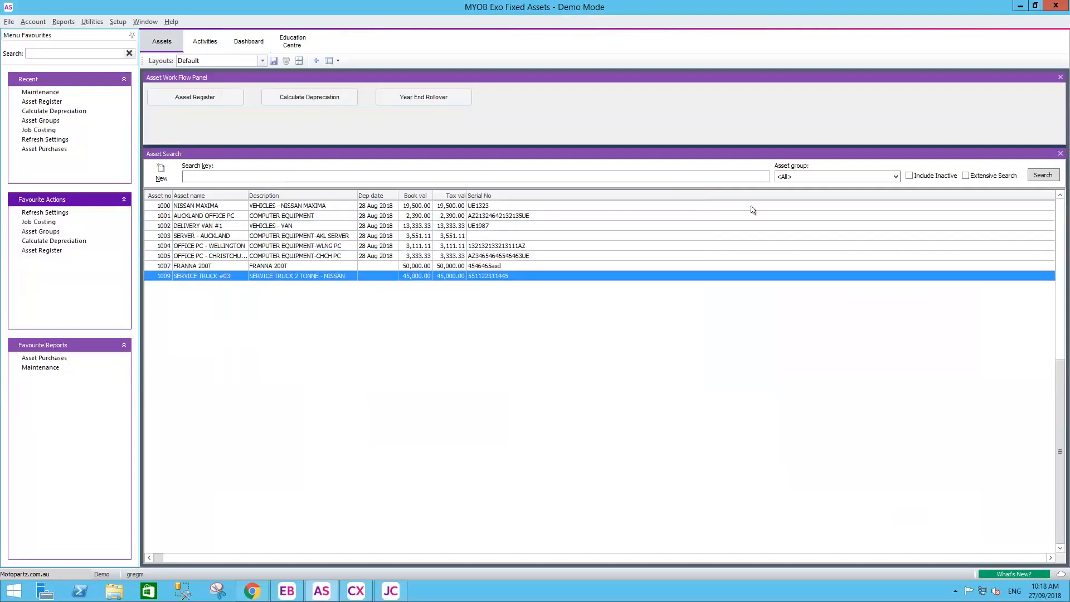
pyautogui.doubleClick(267, 276)
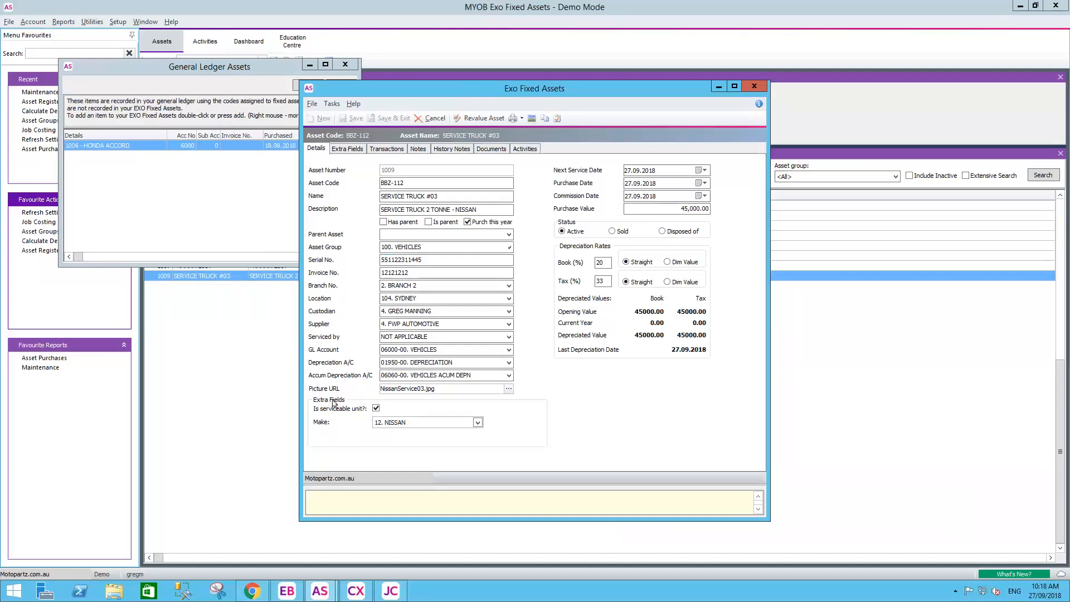
pyautogui.click(478, 422)
pyautogui.click(478, 422)
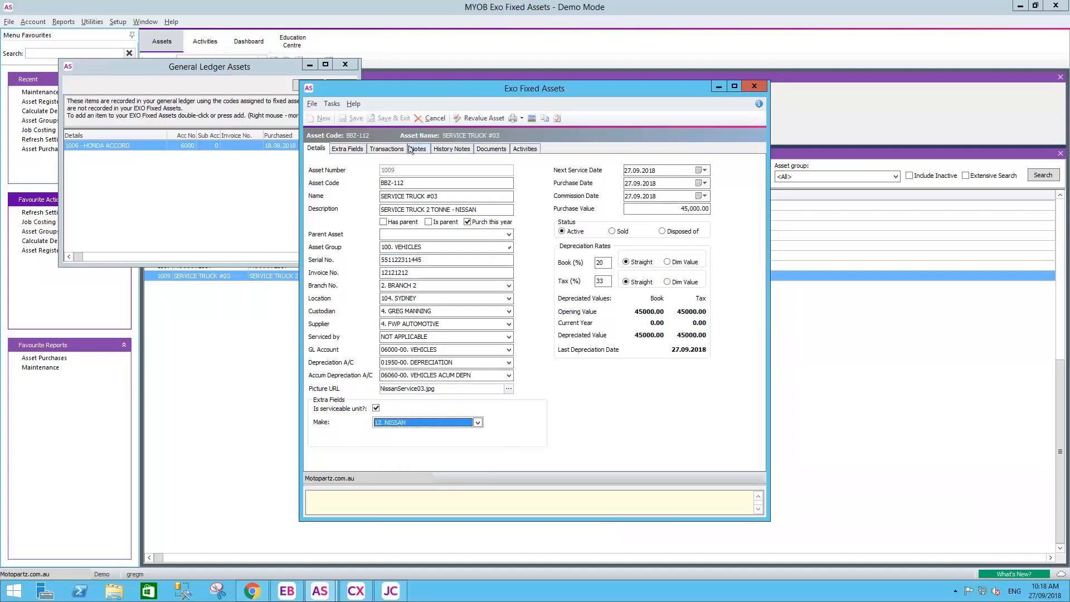
# Step: Examine the service truck's extra fields, including the Usage UOM options, and return to its main details
pyautogui.click(344, 147)
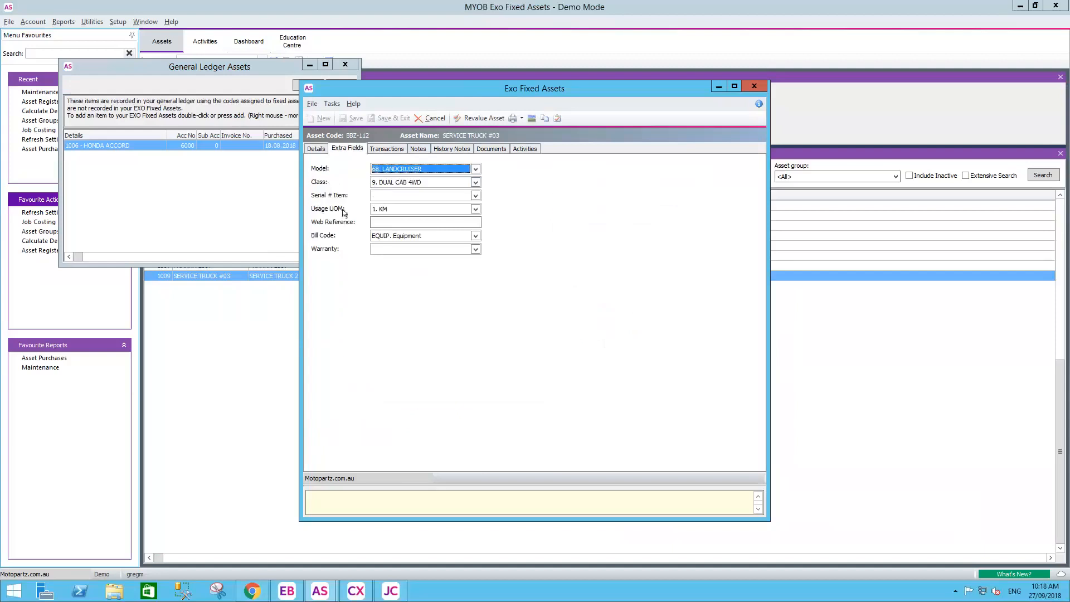
pyautogui.click(476, 210)
pyautogui.click(475, 209)
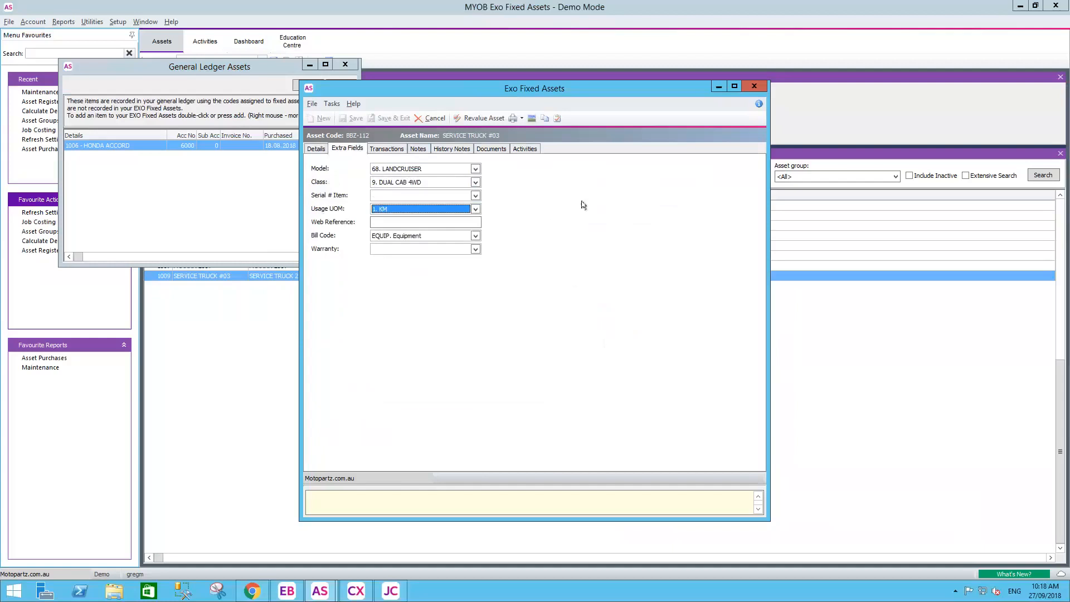
pyautogui.click(315, 148)
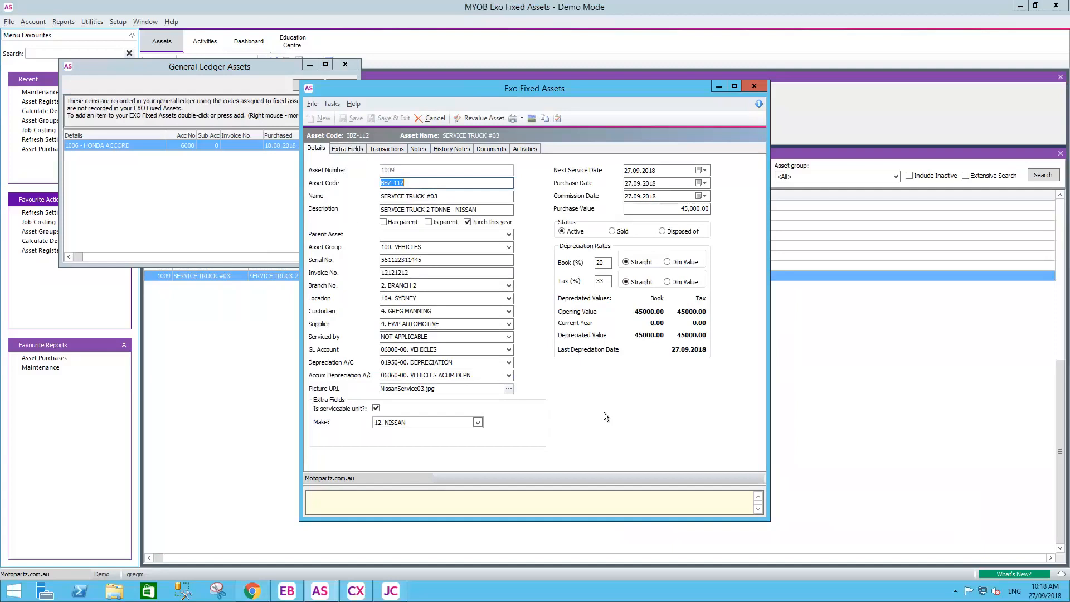
# Step: Minimize the open asset and Exo Business windows, and switch to MYOB Exo Job Costing in a maximized window
pyautogui.click(717, 87)
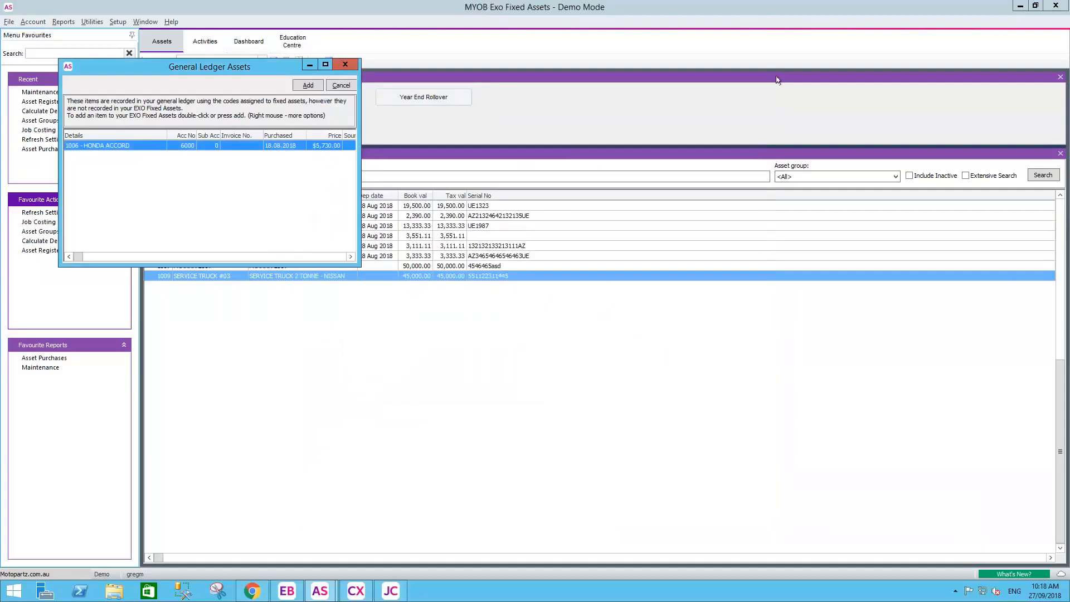
pyautogui.click(1018, 9)
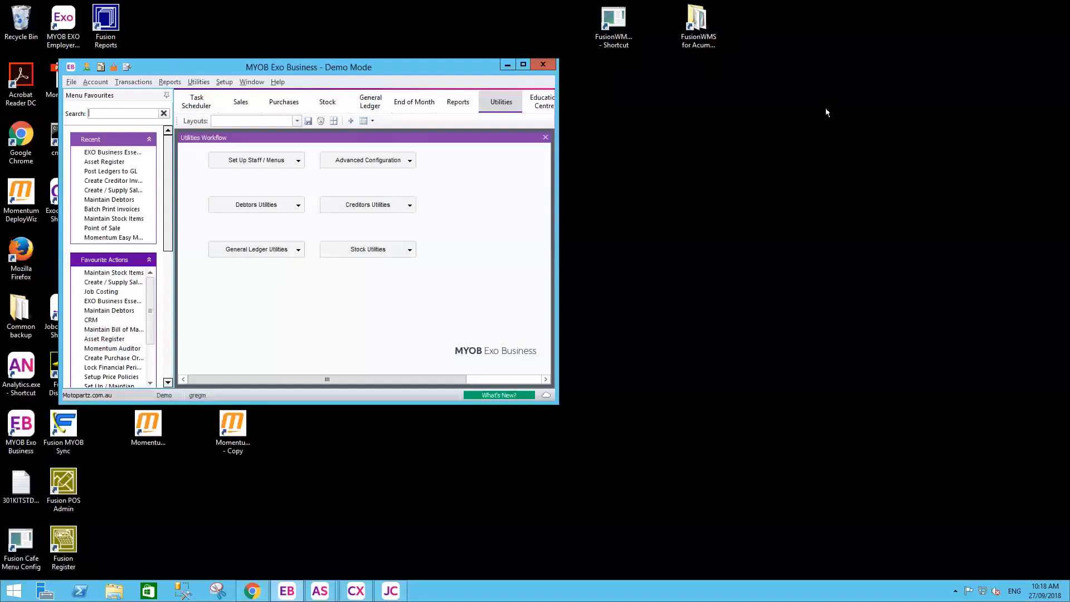
pyautogui.click(509, 66)
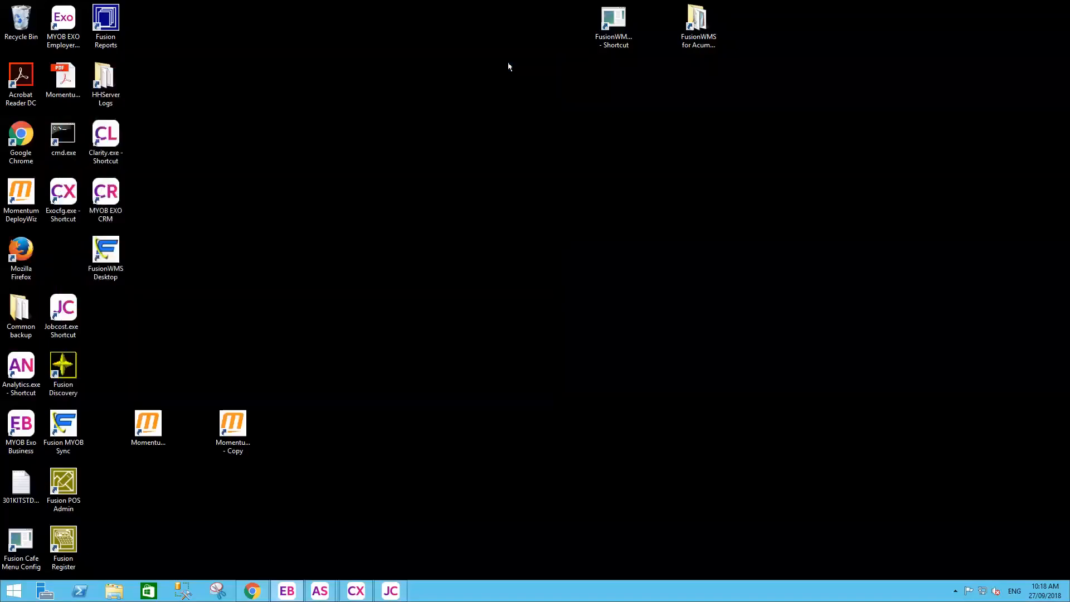
pyautogui.click(392, 592)
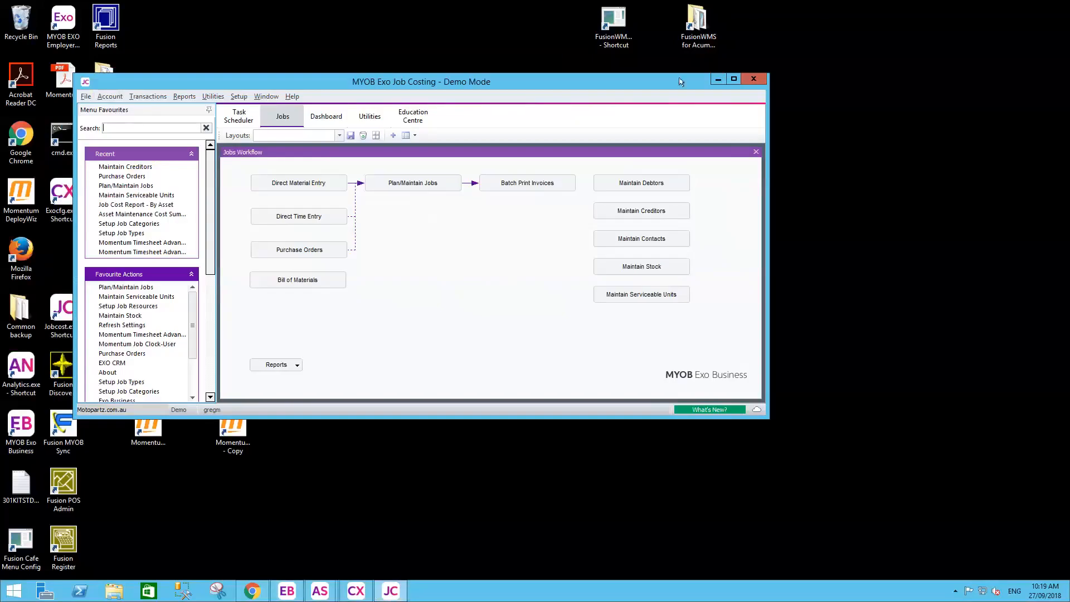
pyautogui.click(734, 80)
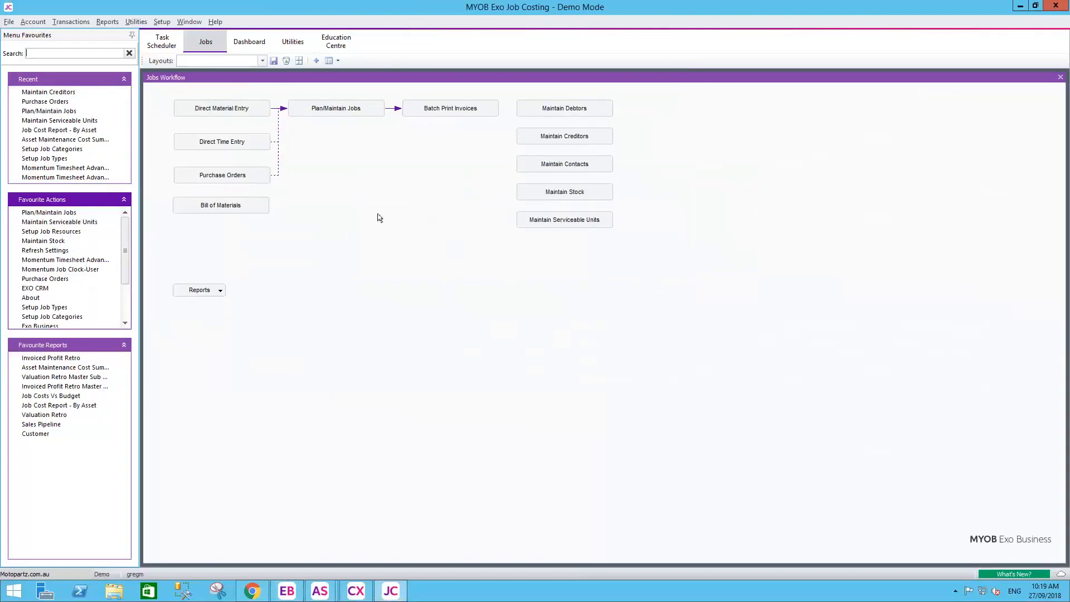
# Step: Search the serviceable units for BBZ and widen the window to show the class, make, model and company columns
pyautogui.click(551, 223)
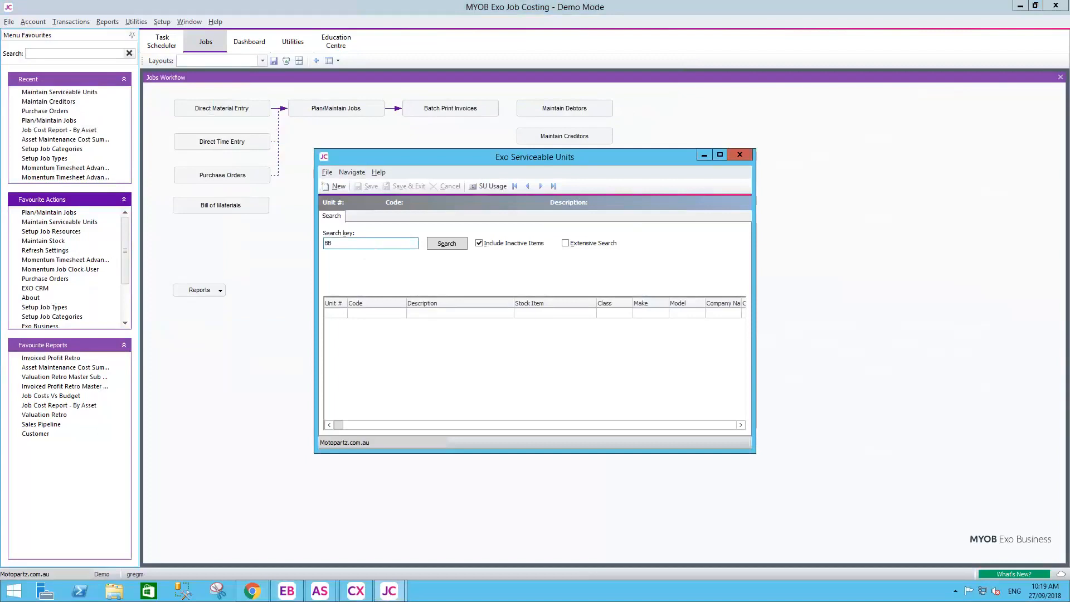
pyautogui.write('BBZ')
pyautogui.press('Return')
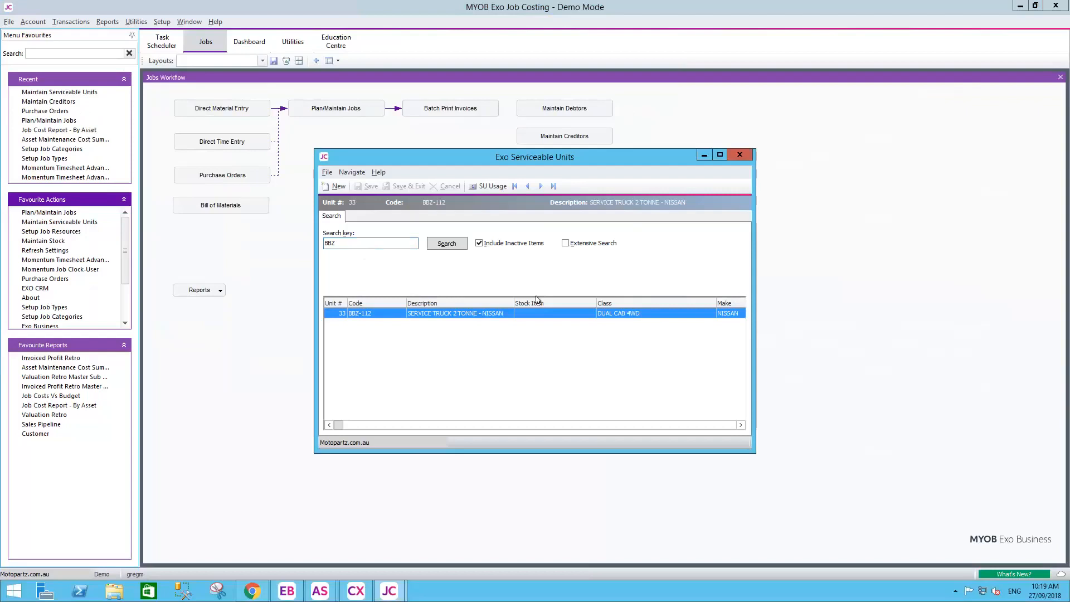
pyautogui.moveTo(756, 454); pyautogui.dragTo(973, 467)
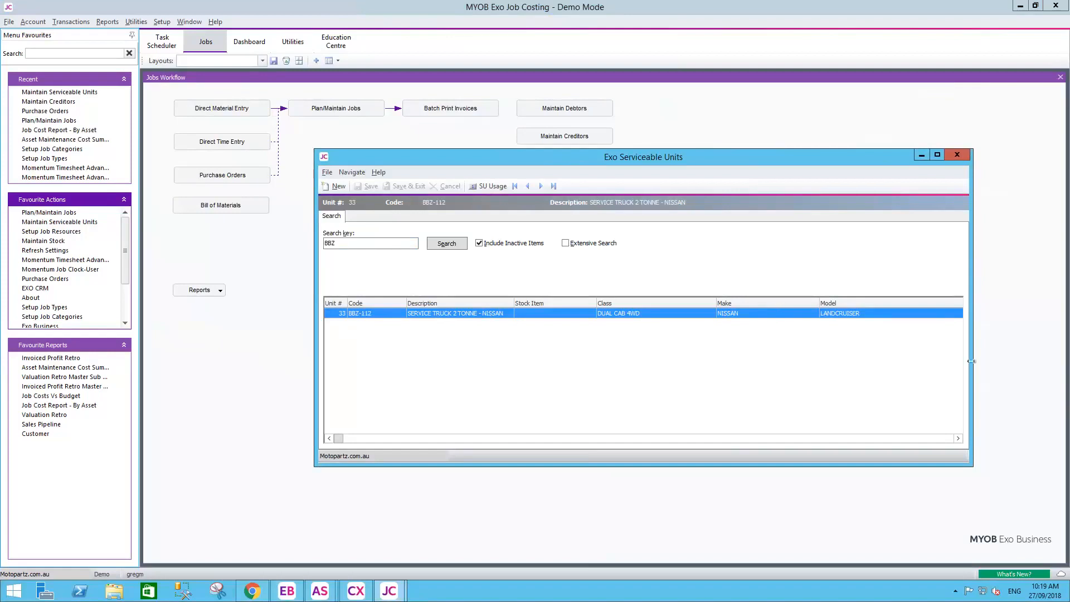
pyautogui.moveTo(971, 361); pyautogui.dragTo(1043, 361)
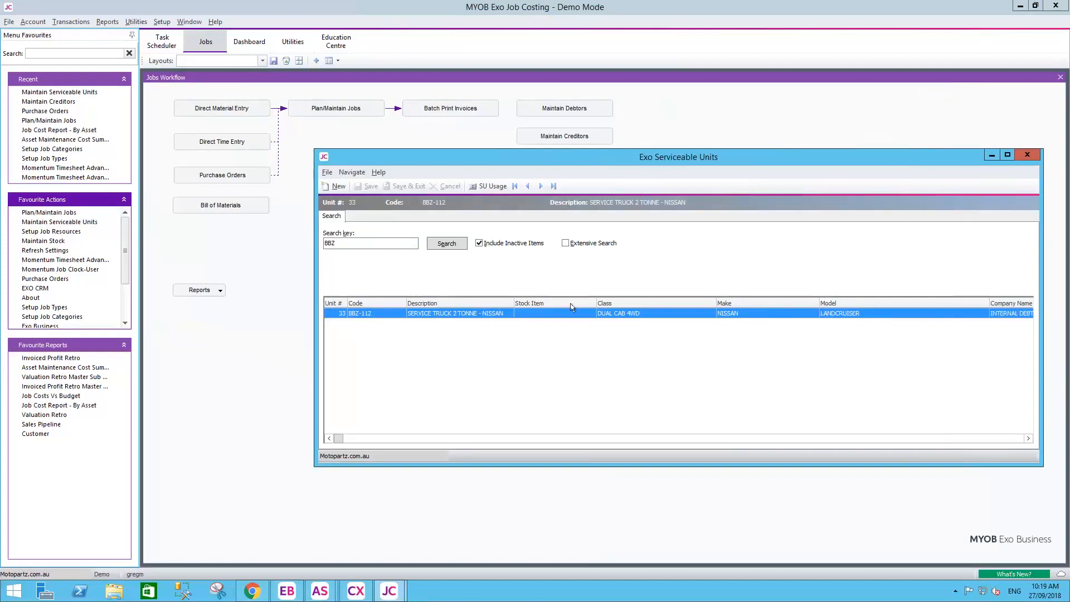
# Step: Search the serviceable units for NISSA, open the Nissan two-tonne service truck, and reposition its window
pyautogui.doubleClick(347, 244)
pyautogui.write('NISSA')
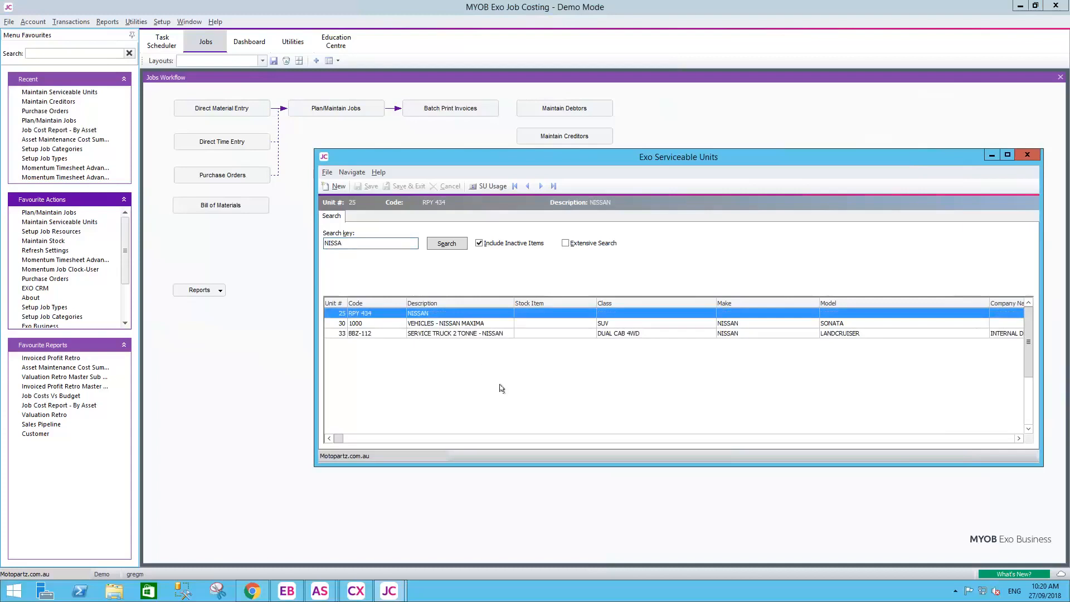
pyautogui.doubleClick(447, 333)
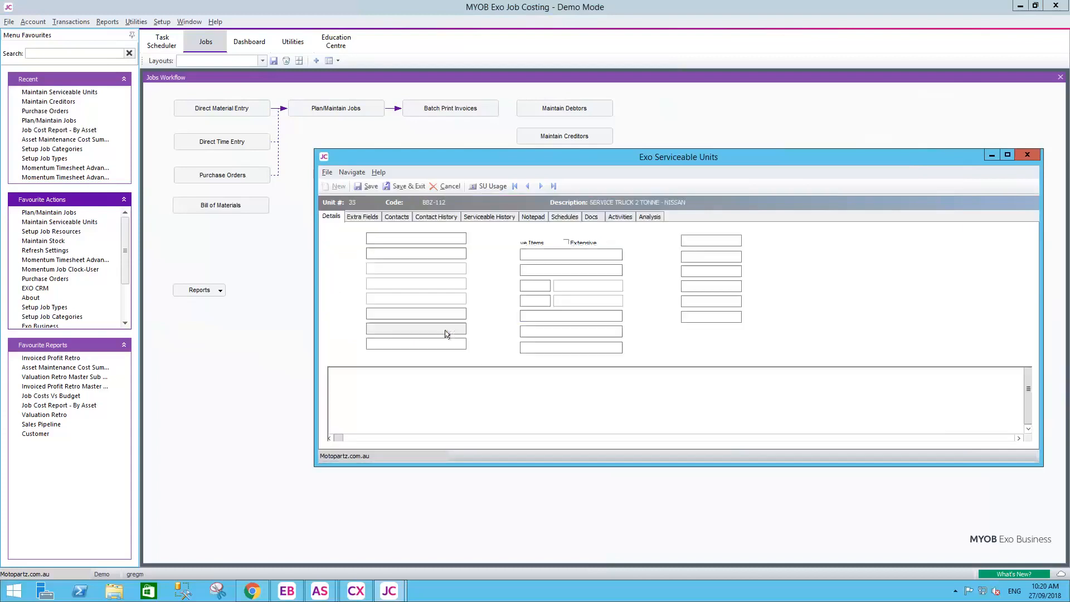
pyautogui.moveTo(614, 158); pyautogui.dragTo(428, 64)
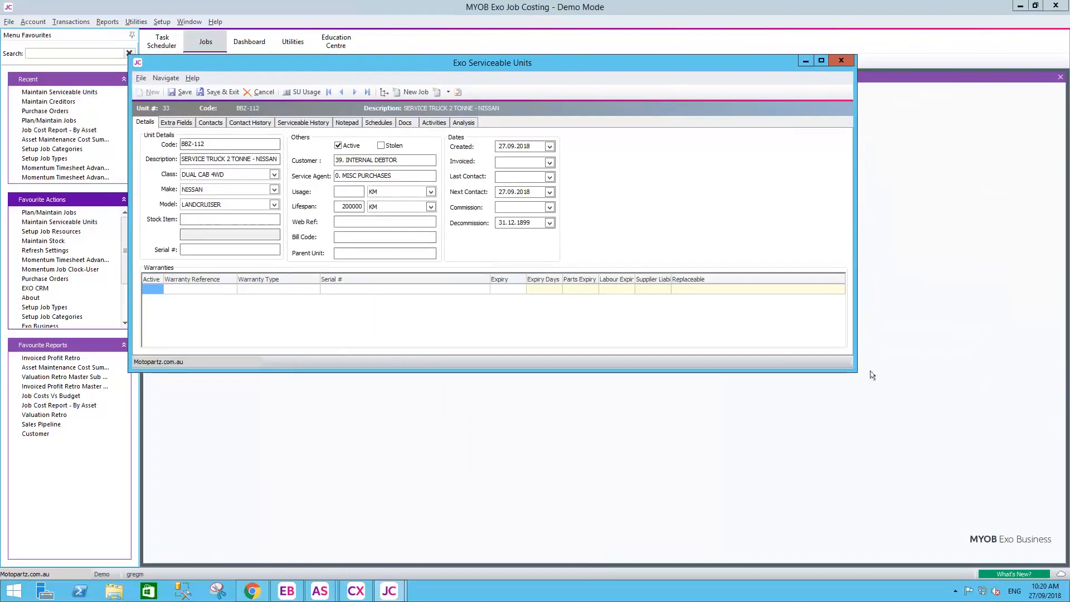
# Step: Enlarge the Nissan service truck's window and clear its service agent, cancelling the company search
pyautogui.moveTo(857, 372)
pyautogui.mouseDown()
pyautogui.moveTo(955, 510)
pyautogui.moveTo(992, 532)
pyautogui.mouseUp()
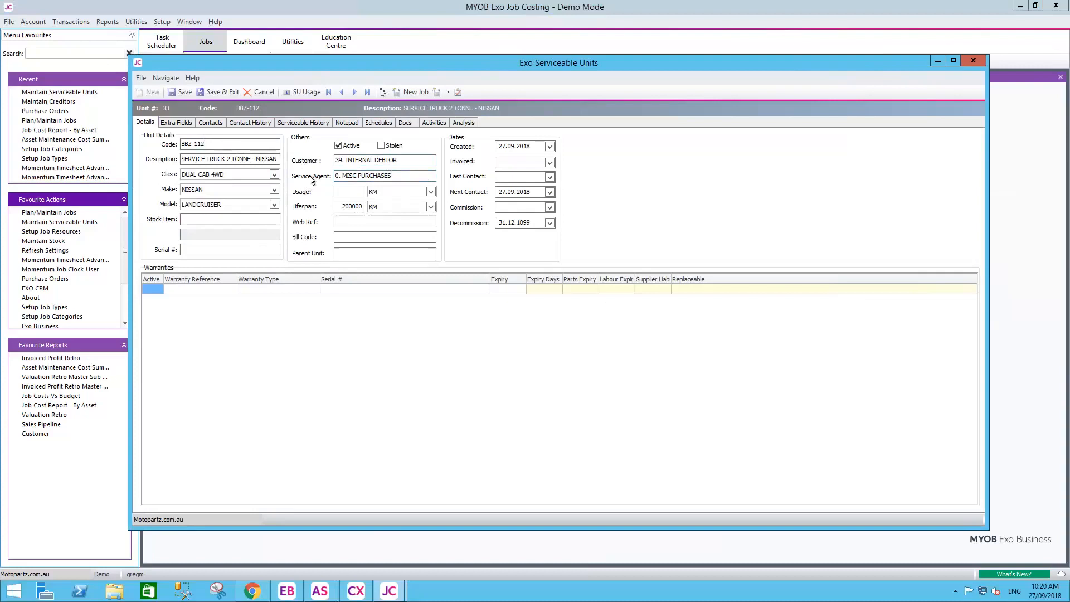
pyautogui.click(391, 175)
pyautogui.press('Delete')
pyautogui.press('Return')
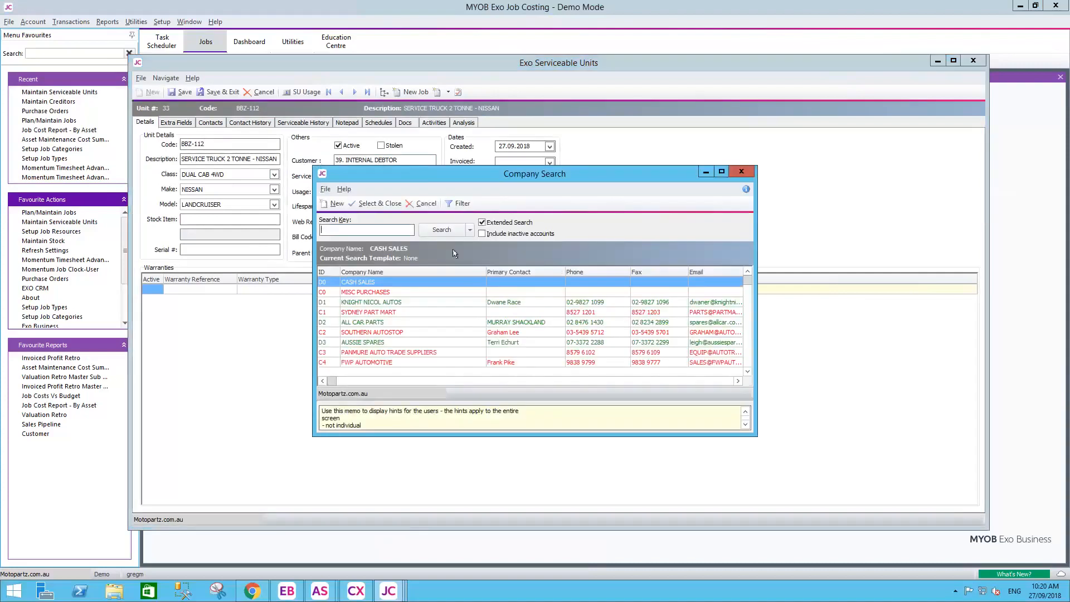
pyautogui.click(747, 173)
pyautogui.hotkey('shift', 'Tab')
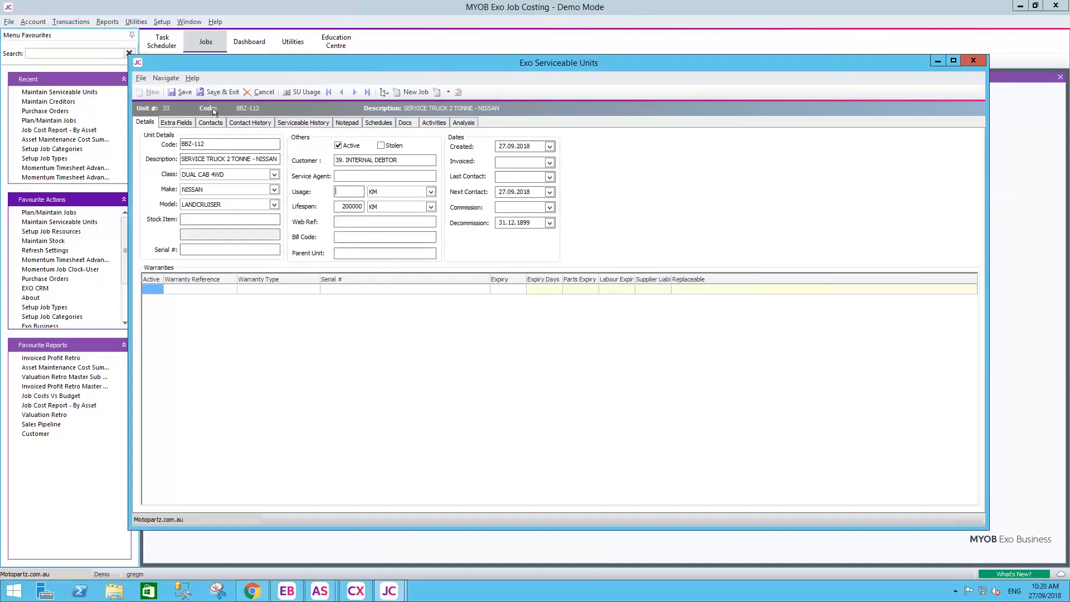
# Step: Check the truck's usage unit options, keeping KM, and review its extra fields and service schedules
pyautogui.click(405, 192)
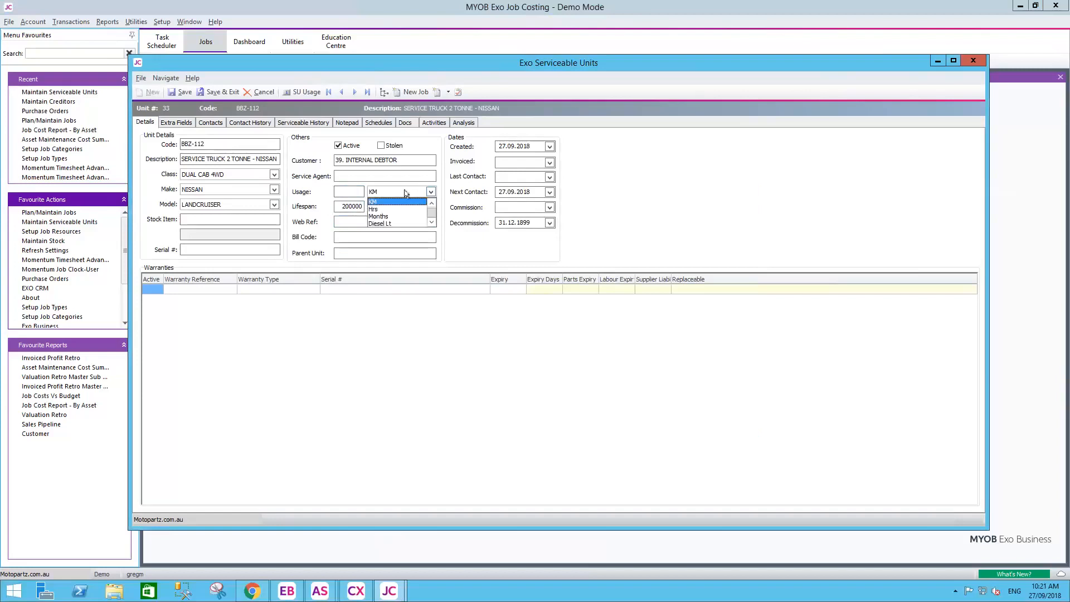
pyautogui.press('Return')
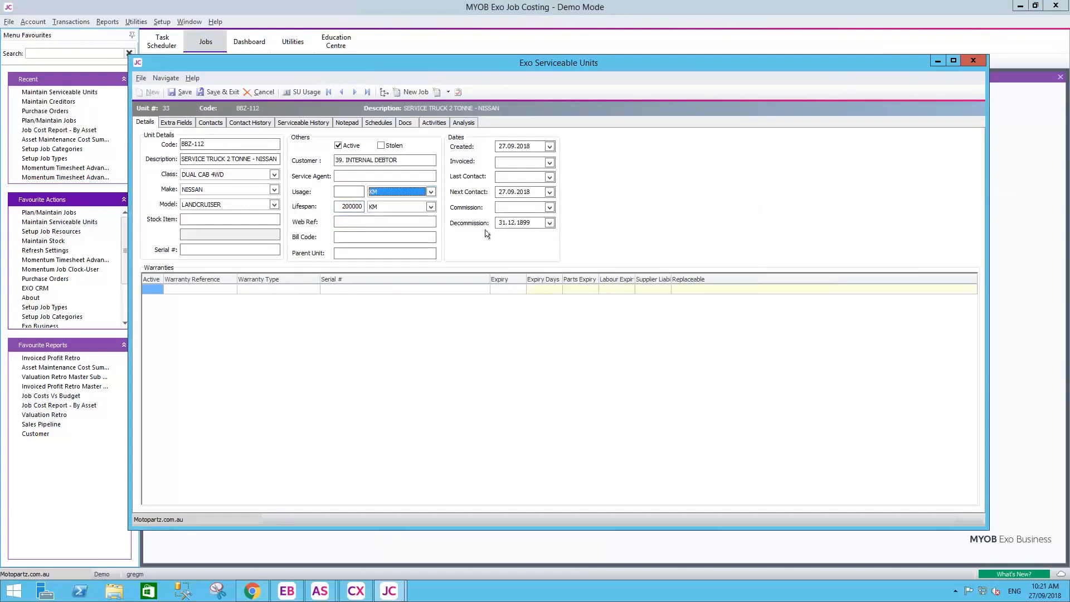
pyautogui.click(176, 123)
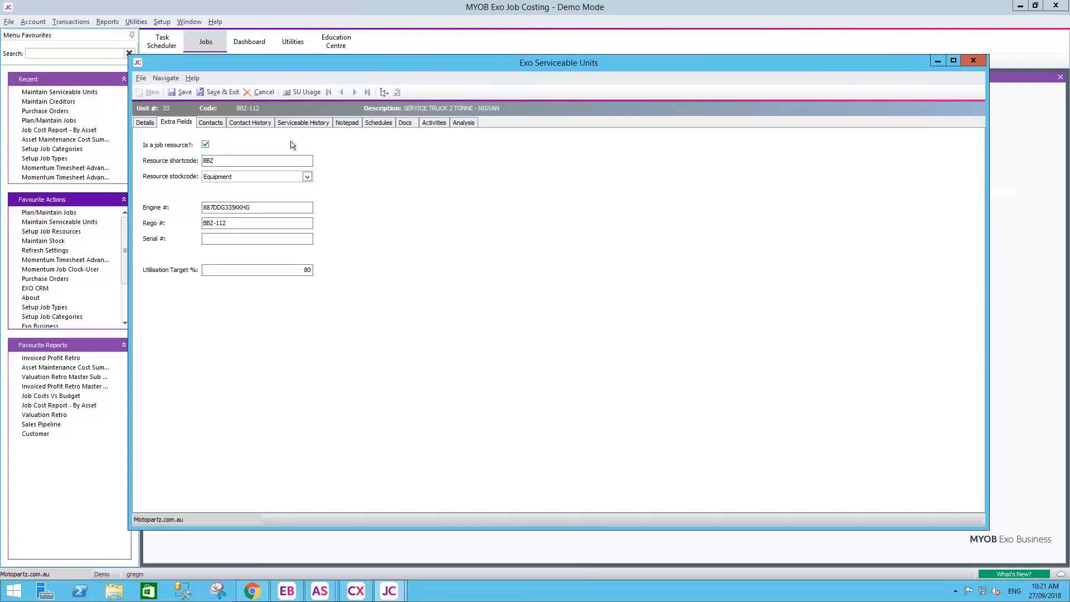
pyautogui.click(377, 122)
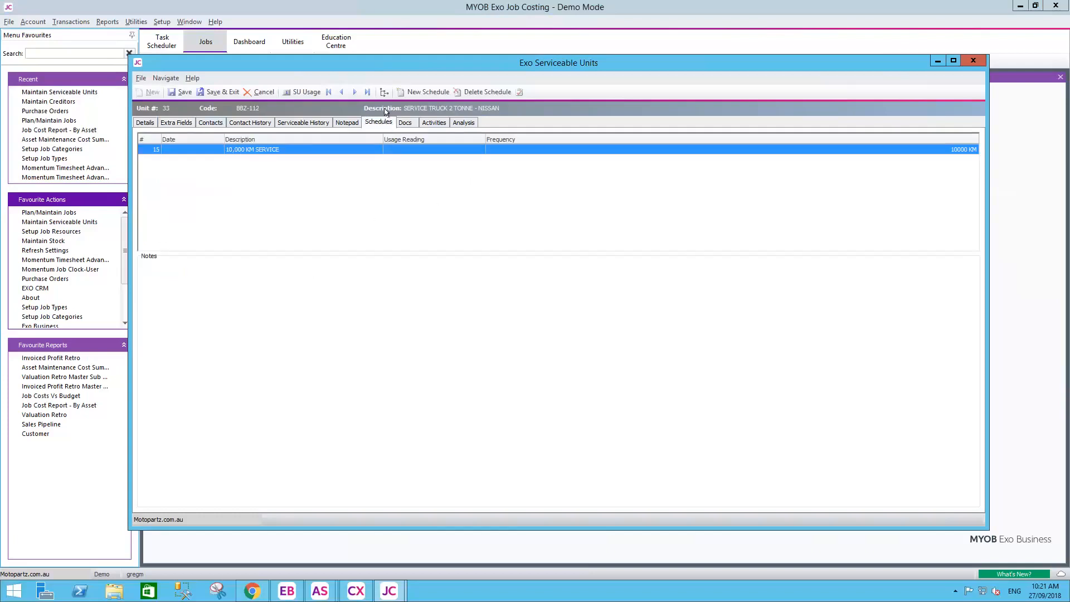
# Step: In the 10,000 KM service schedule, search job templates for SERVICE, pick job 2135, 20000KM SERVICE, and save
pyautogui.doubleClick(251, 149)
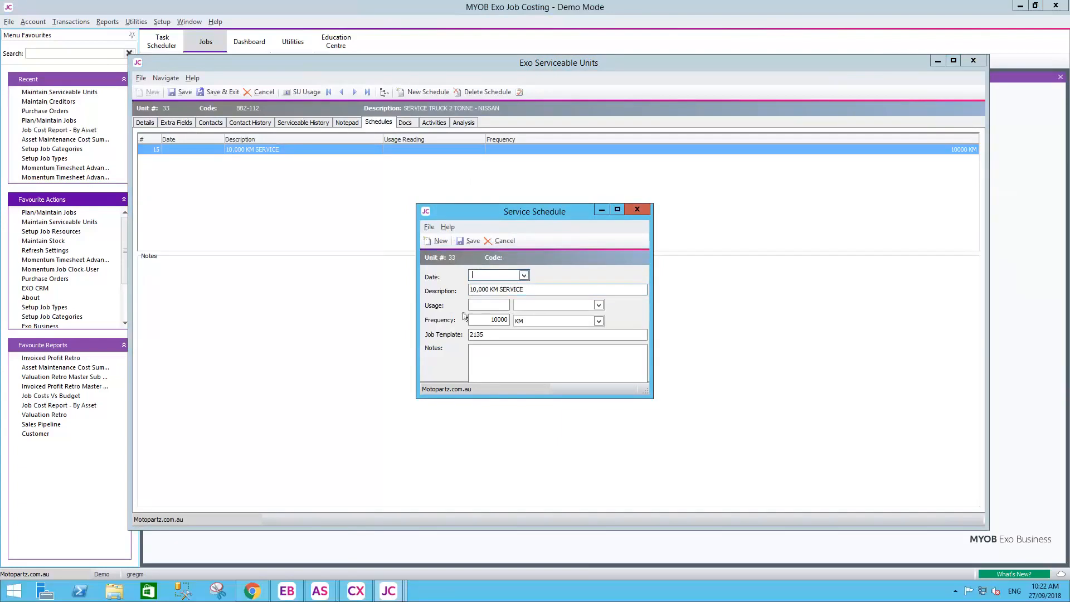
pyautogui.doubleClick(492, 335)
pyautogui.press('Delete')
pyautogui.write('SERVICER')
pyautogui.press('BackSpace')
pyautogui.press('Tab')
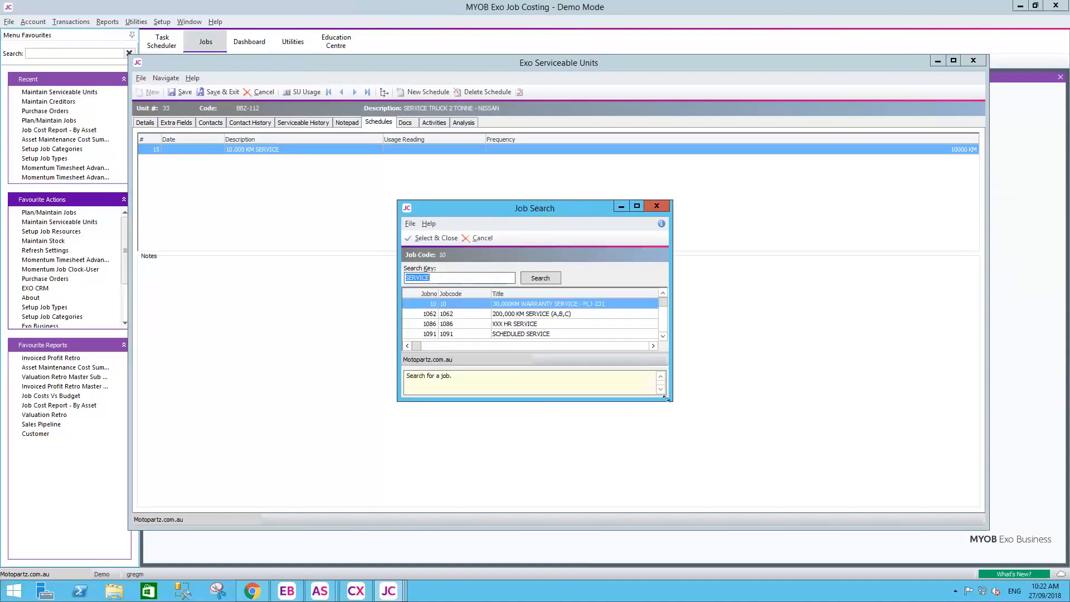
pyautogui.moveTo(672, 401); pyautogui.dragTo(803, 535)
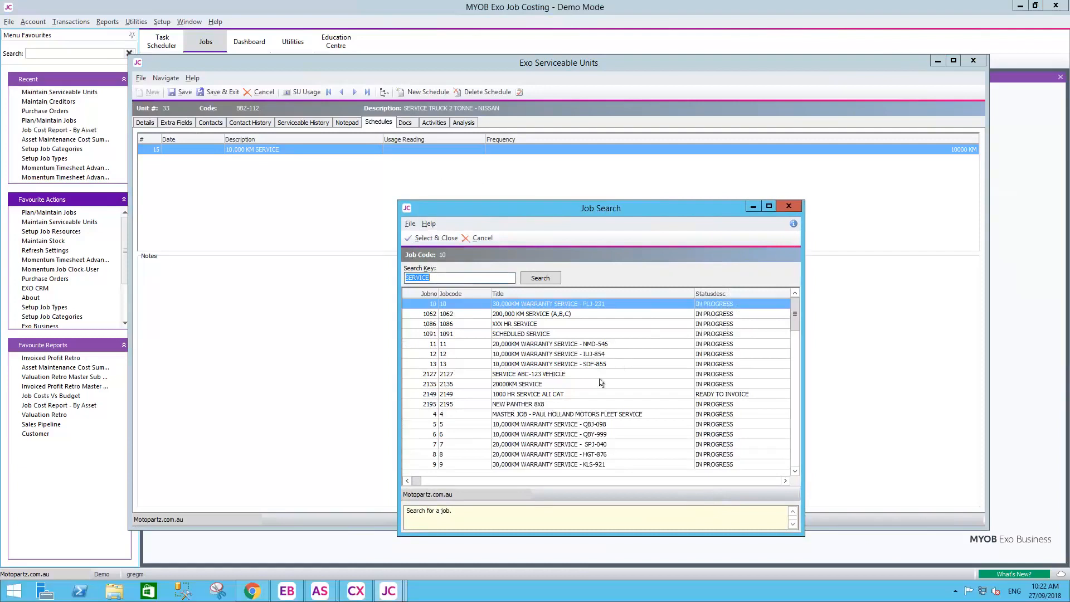
pyautogui.doubleClick(509, 382)
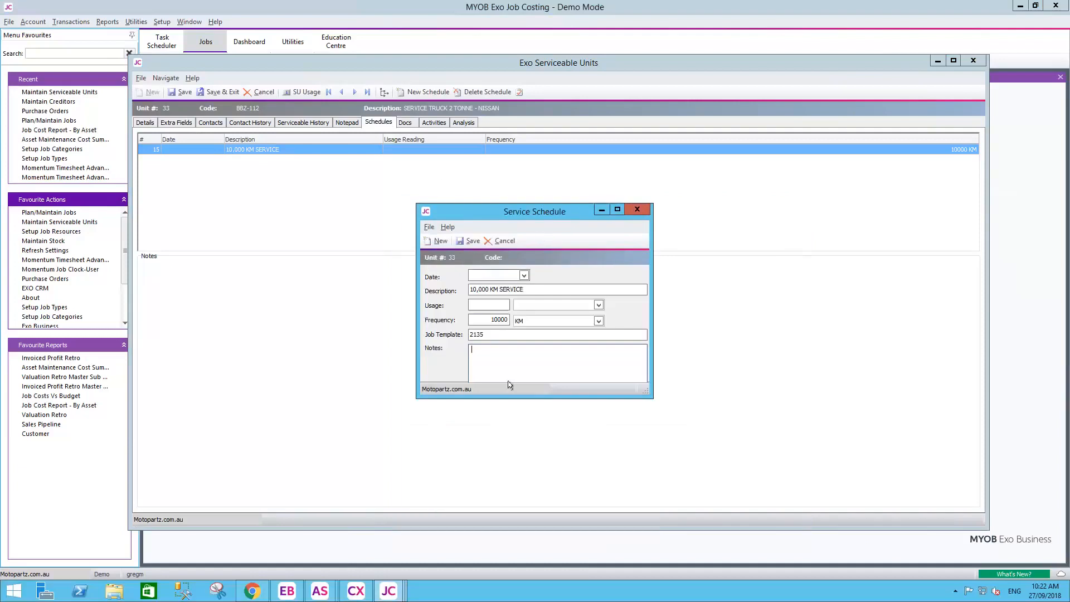
pyautogui.click(468, 241)
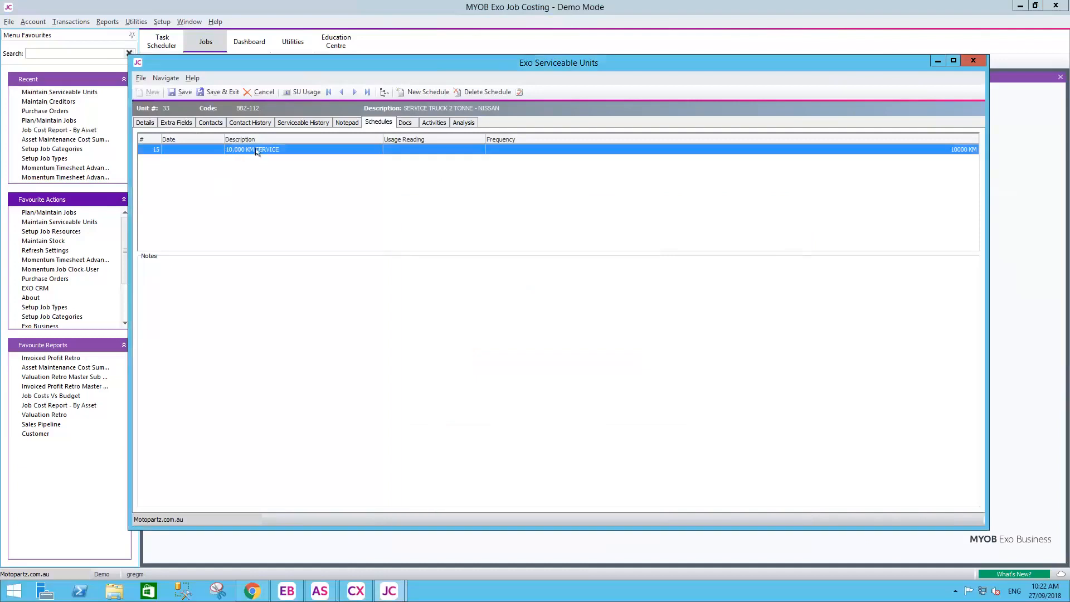
# Step: Create a new service schedule for the truck with the description 50,000 KM MAJOR SERVICE
pyautogui.click(412, 94)
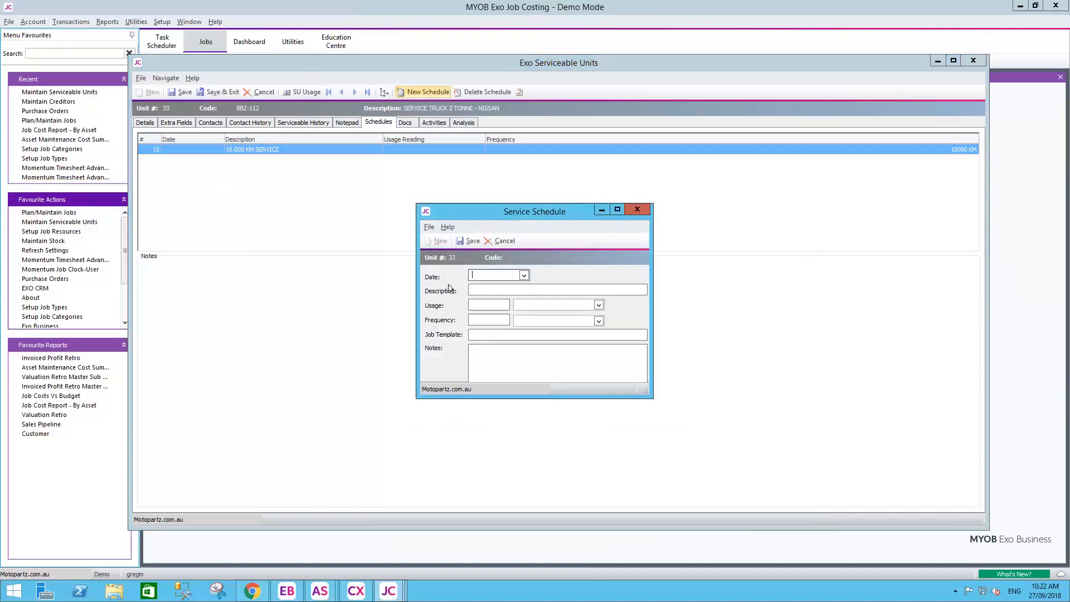
pyautogui.press('Tab')
pyautogui.write('50,000')
pyautogui.press('BackSpace')
pyautogui.press('BackSpace')
pyautogui.press('BackSpace')
pyautogui.press('BackSpace')
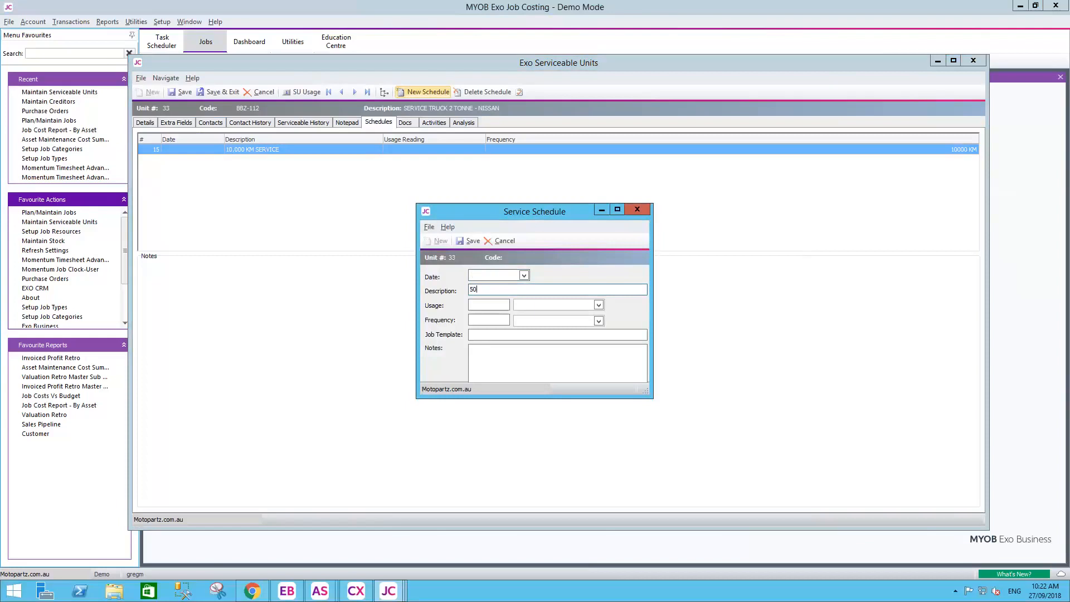
pyautogui.write(',000 KM MAJOR SERVICE')
pyautogui.press('Tab')
# Step: Set the new schedule's usage to 50000 KM and leave its frequency blank
pyautogui.write('50000')
pyautogui.press('Tab')
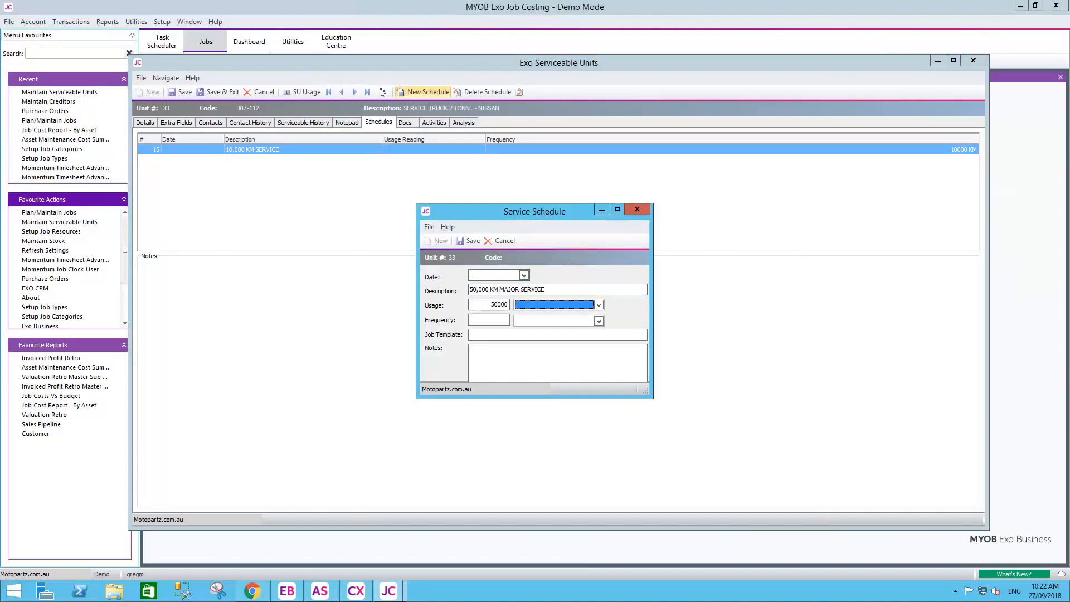
pyautogui.press('k')
pyautogui.press('Tab')
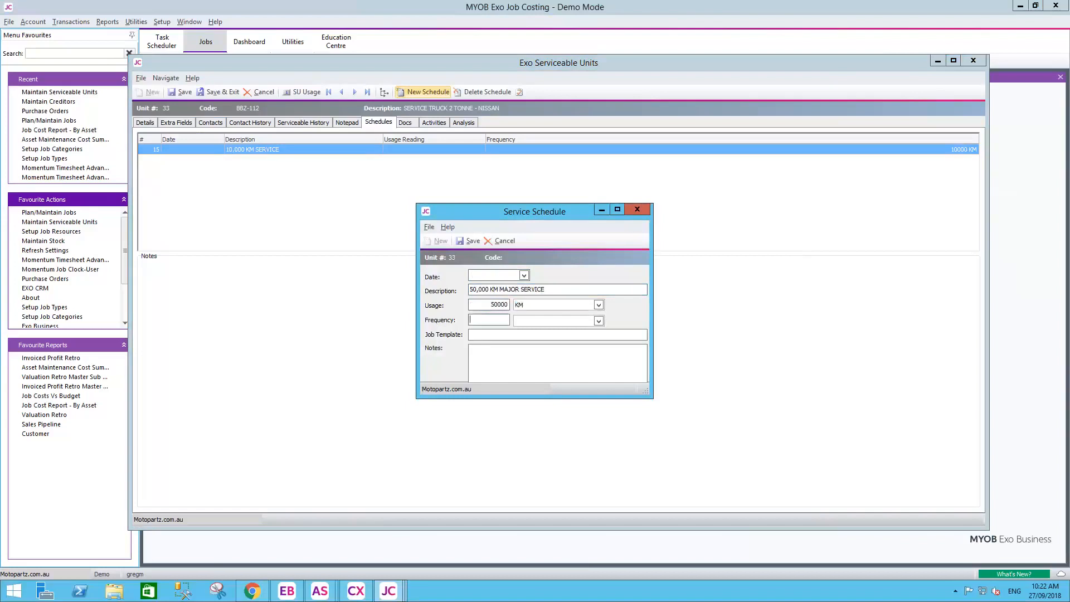
pyautogui.press('Tab')
pyautogui.press('Tab')
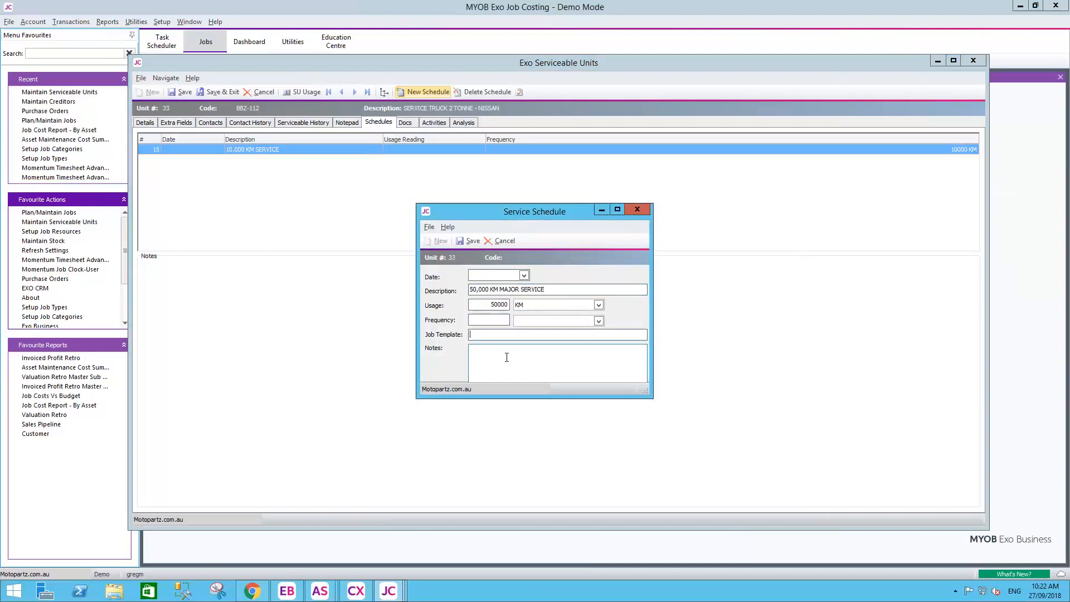
# Step: Search job templates for 50000 and 000, and assign job 1062, 200,000 KM SERVICE (A,B,C), to the schedule
pyautogui.write('50000')
pyautogui.press('Tab')
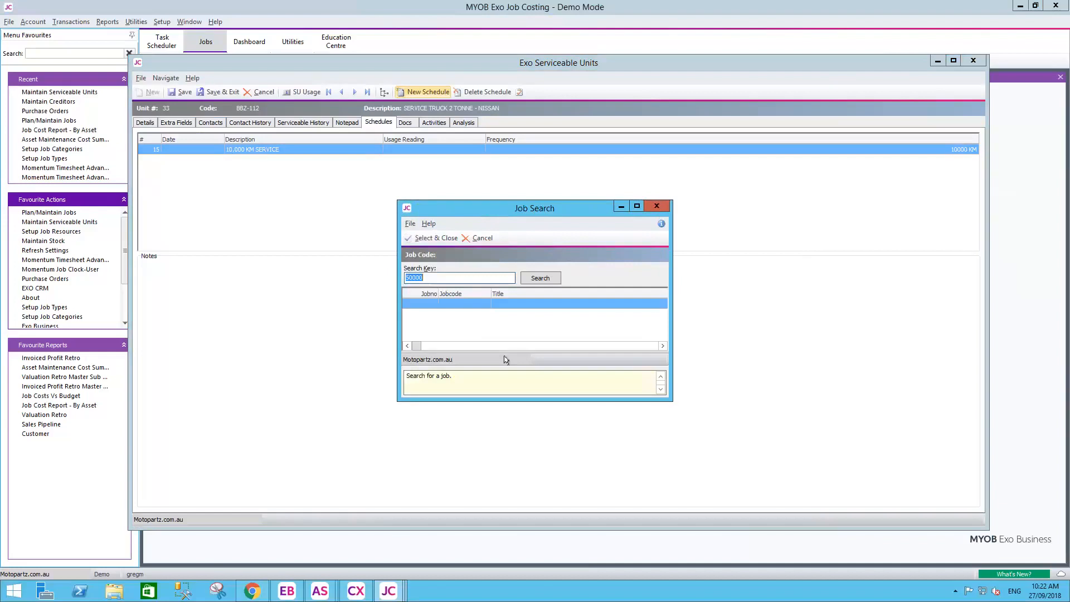
pyautogui.press('Home')
pyautogui.write(',')
pyautogui.press('BackSpace')
pyautogui.press('BackSpace')
pyautogui.press('BackSpace')
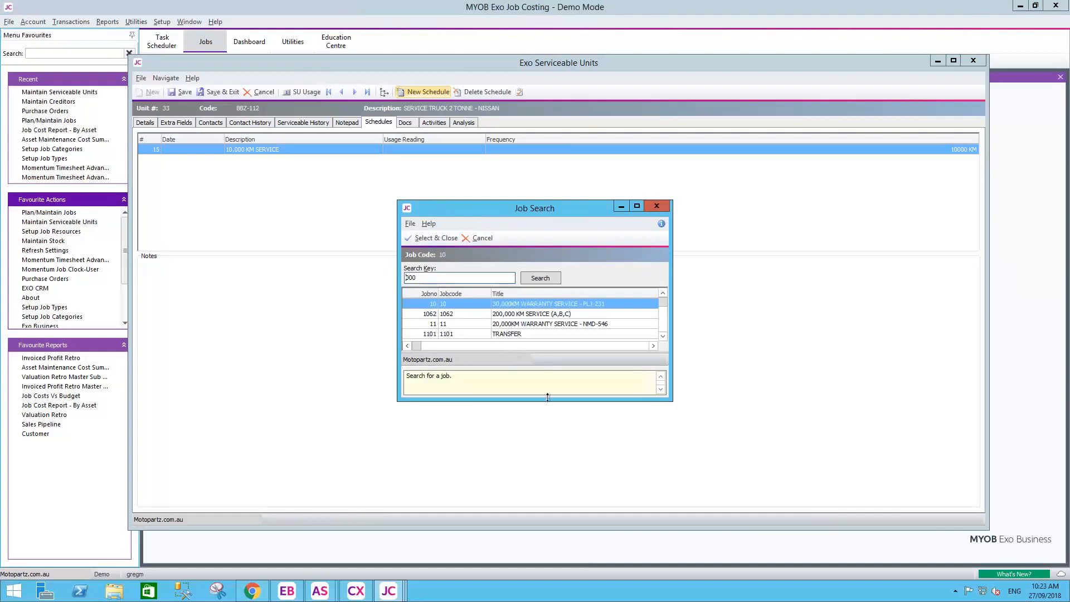
pyautogui.moveTo(556, 471); pyautogui.dragTo(557, 476)
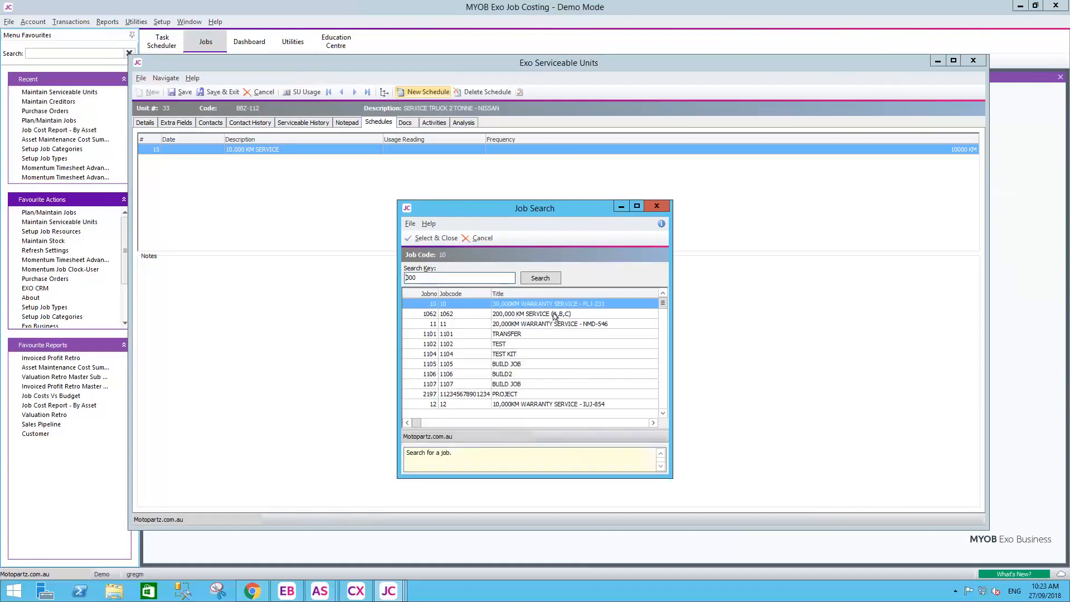
pyautogui.click(513, 316)
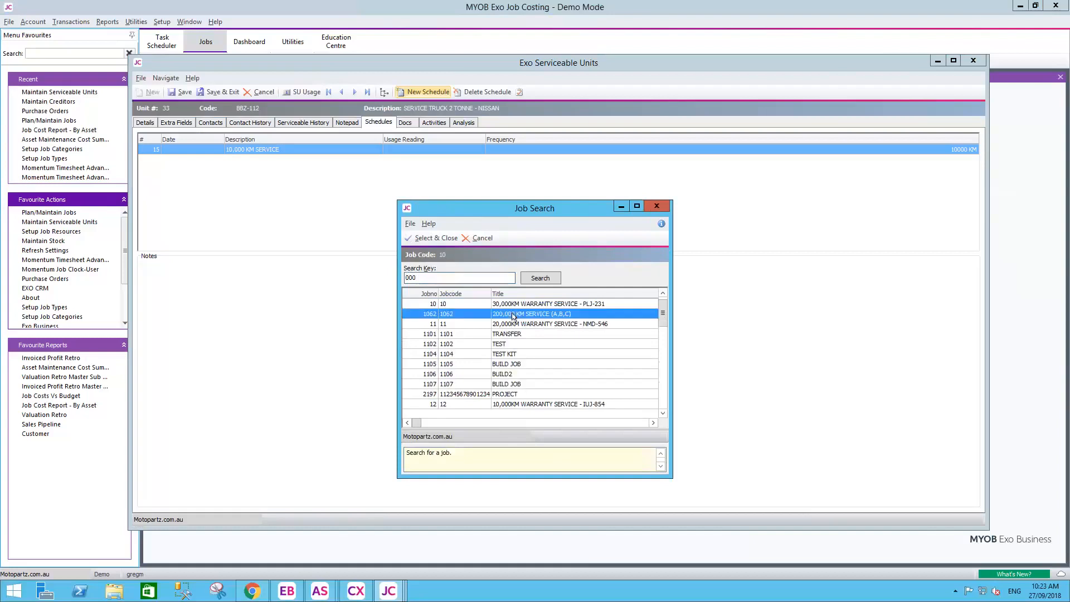
pyautogui.doubleClick(513, 315)
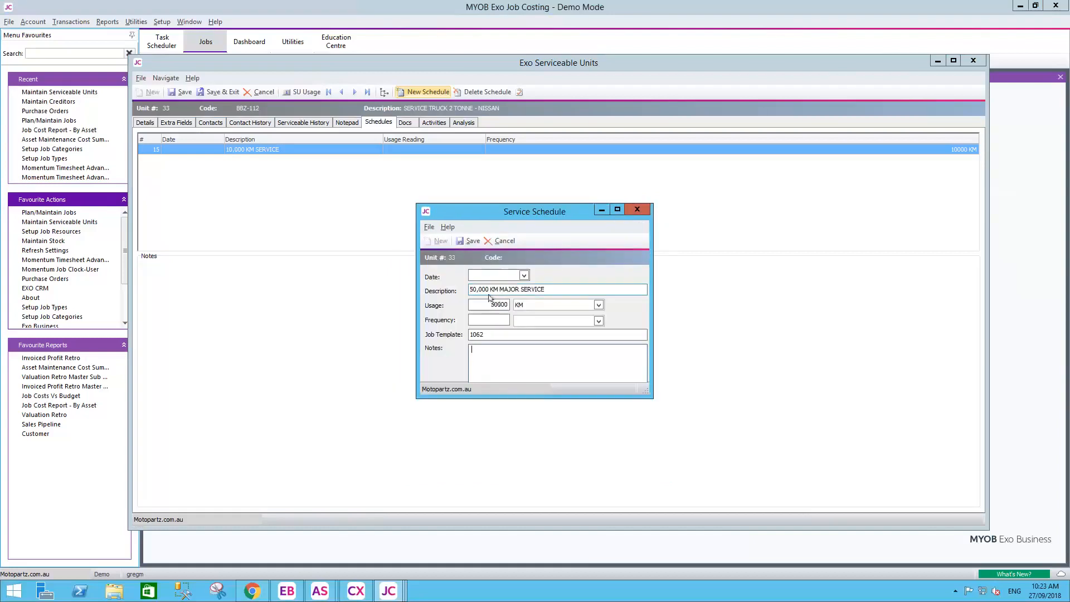
# Step: Change the schedule's description to 200,000 KM MAJOR SERVICE and its usage to 200000 KM, and save it
pyautogui.doubleClick(489, 290)
pyautogui.write('200,000')
pyautogui.press('Tab')
pyautogui.write('200000')
pyautogui.press('Tab')
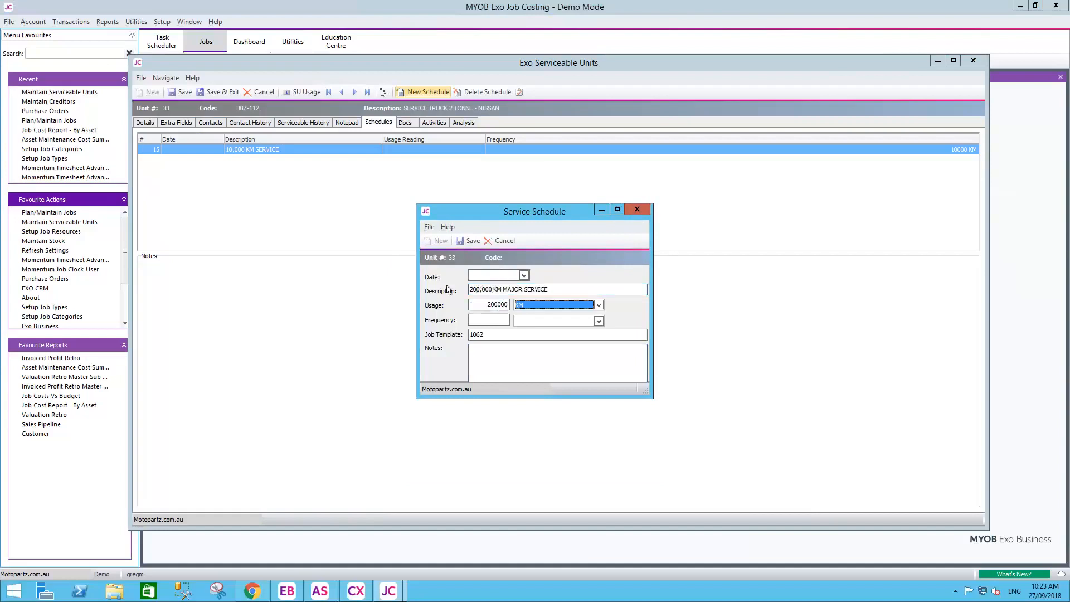
pyautogui.click(471, 242)
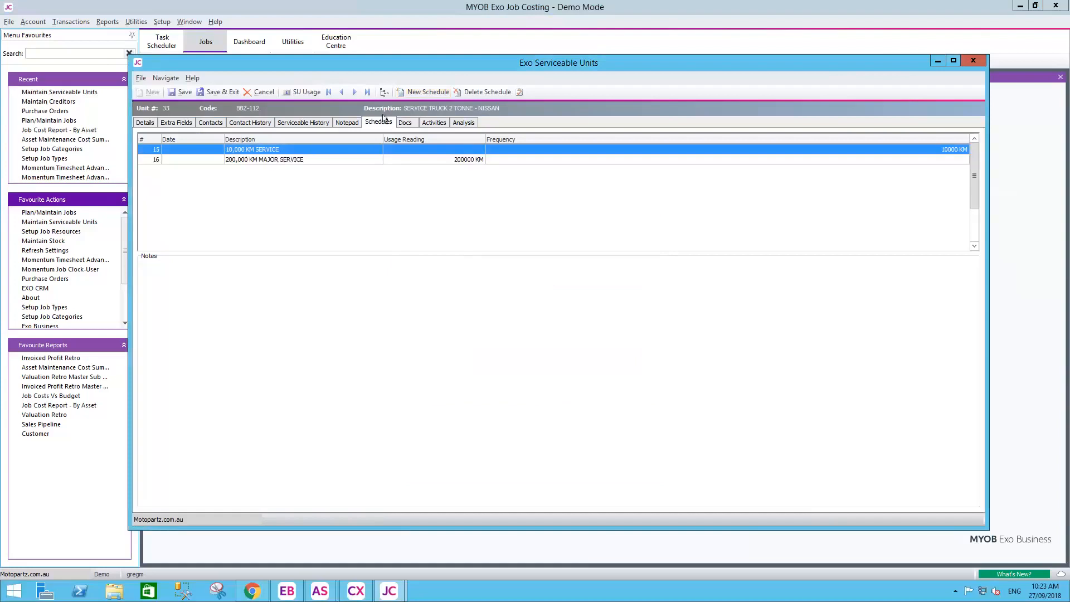
# Step: Open the 200,000 KM major service schedule, review its settings and close it without changes
pyautogui.click(296, 160)
pyautogui.doubleClick(296, 160)
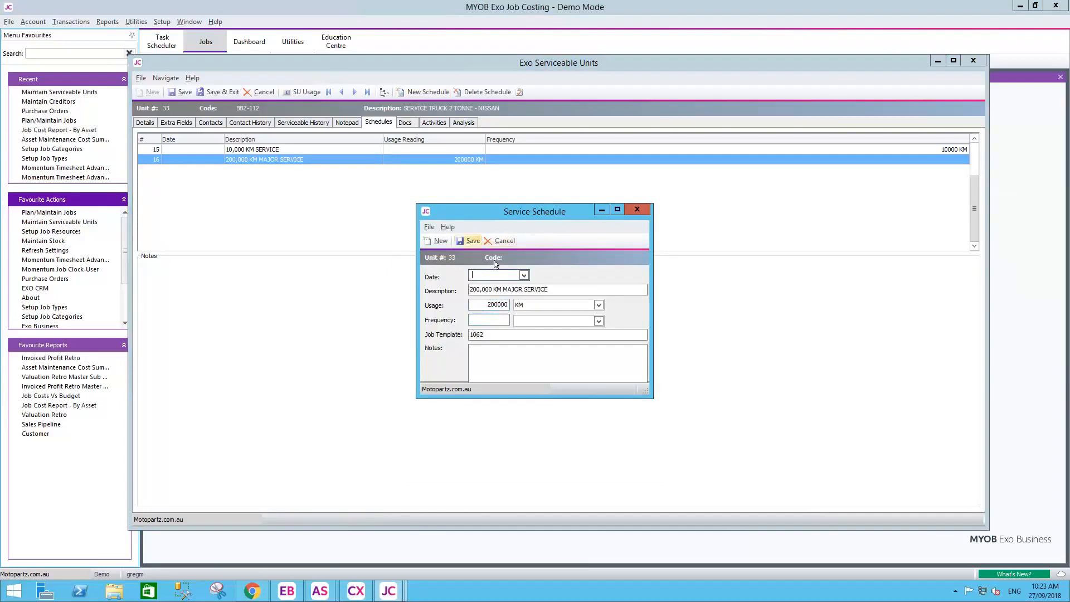
pyautogui.click(505, 241)
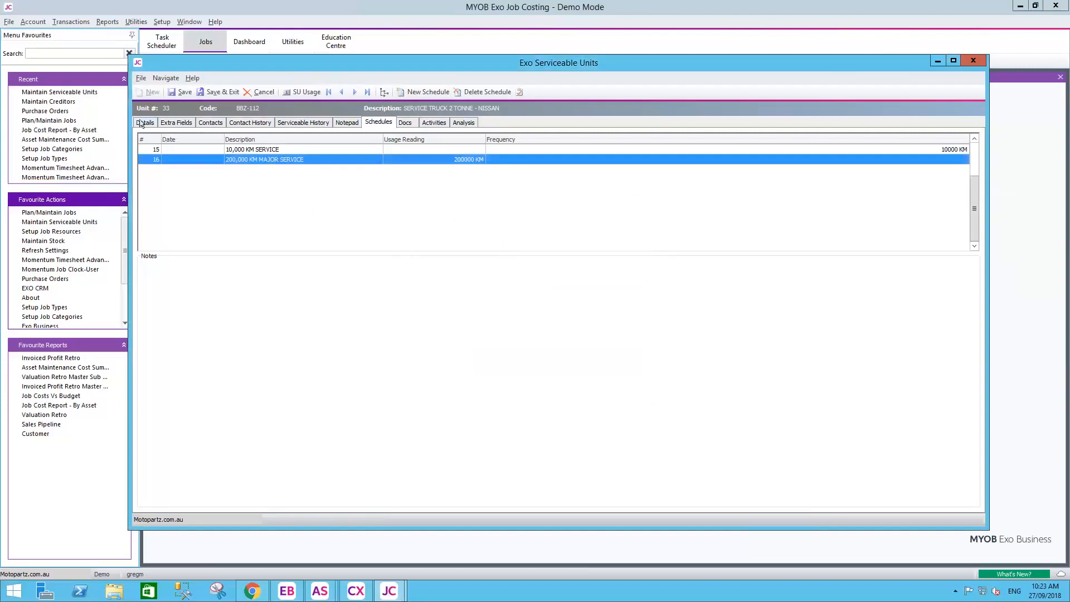
# Step: Review the truck's serviceable history, save the unit and close the Serviceable Units window
pyautogui.click(305, 123)
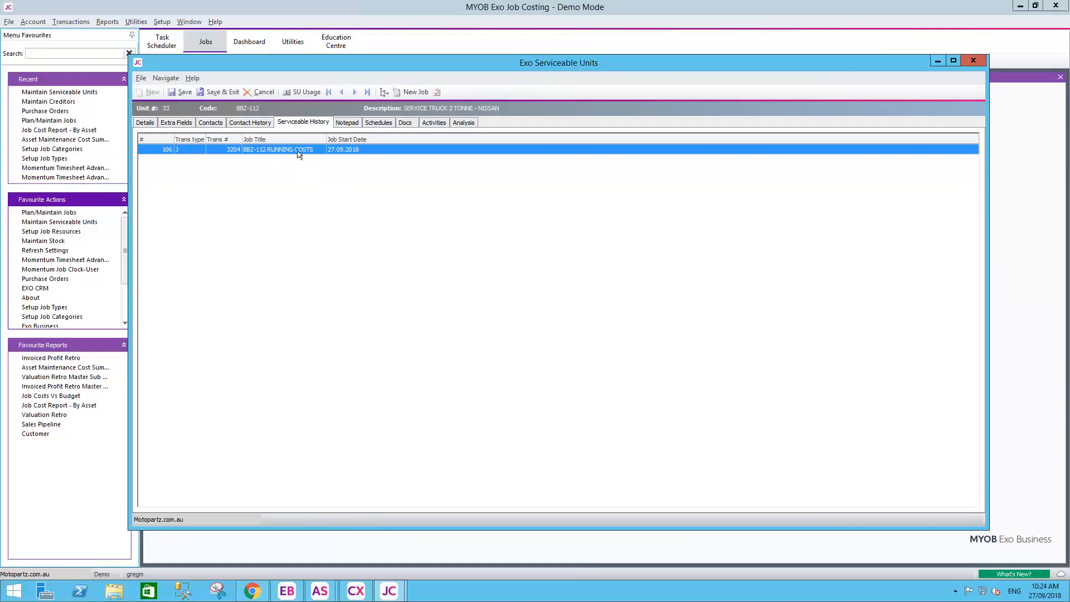
pyautogui.click(221, 93)
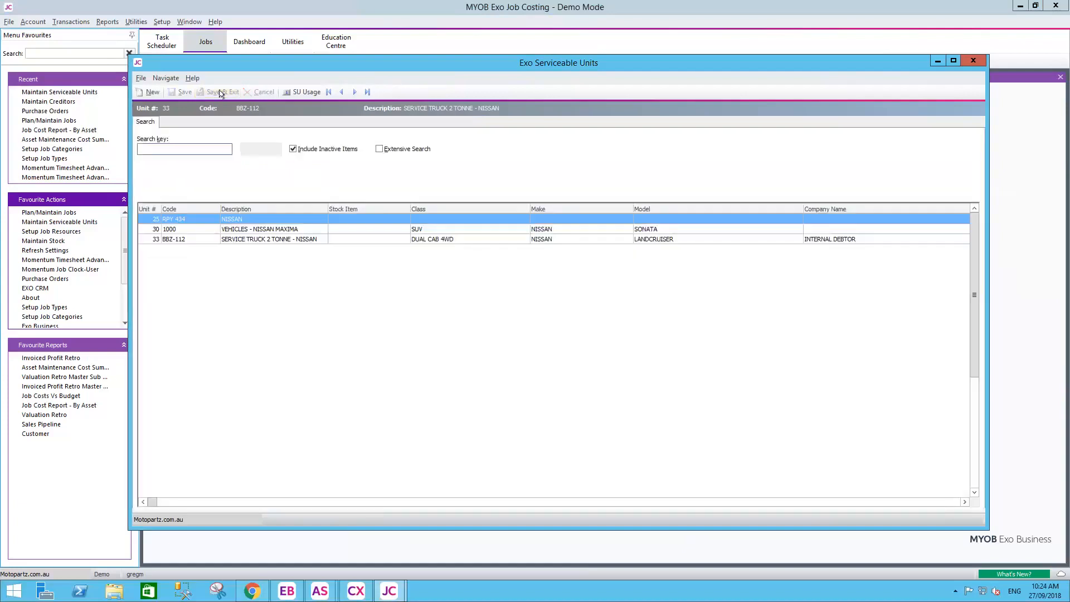
pyautogui.click(978, 62)
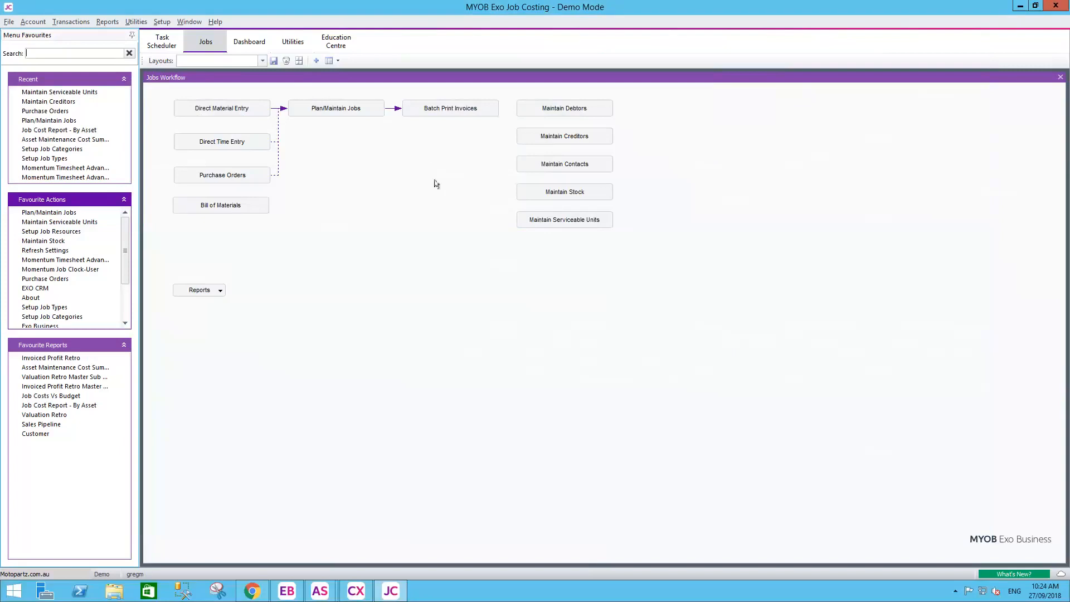
# Step: Open the Serviceable Units Due for Service dashboard, set its due-within unit to KM and display the updated report
pyautogui.click(294, 43)
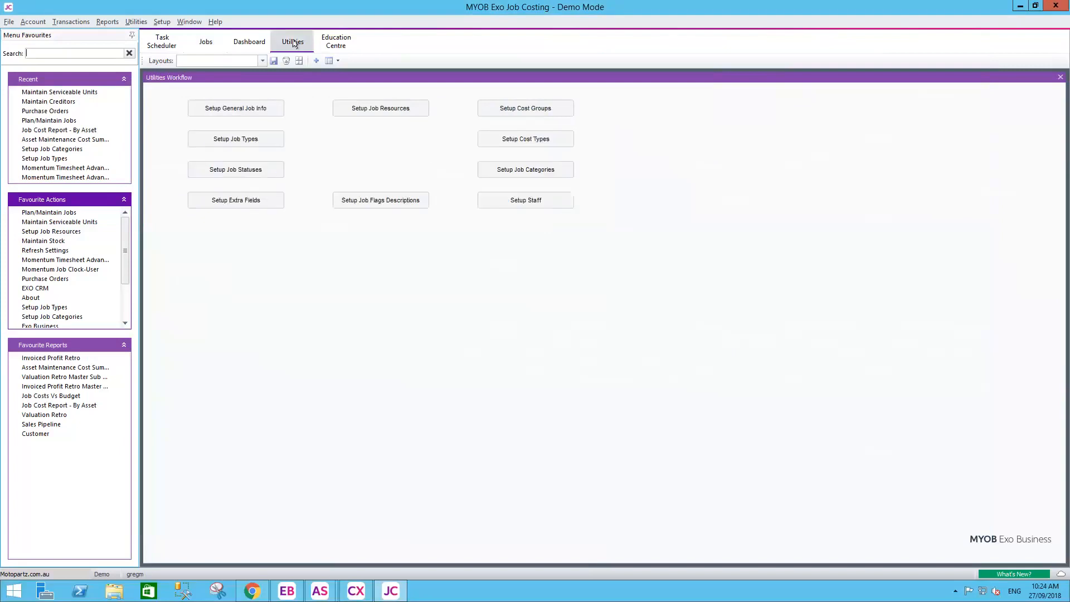
pyautogui.click(244, 40)
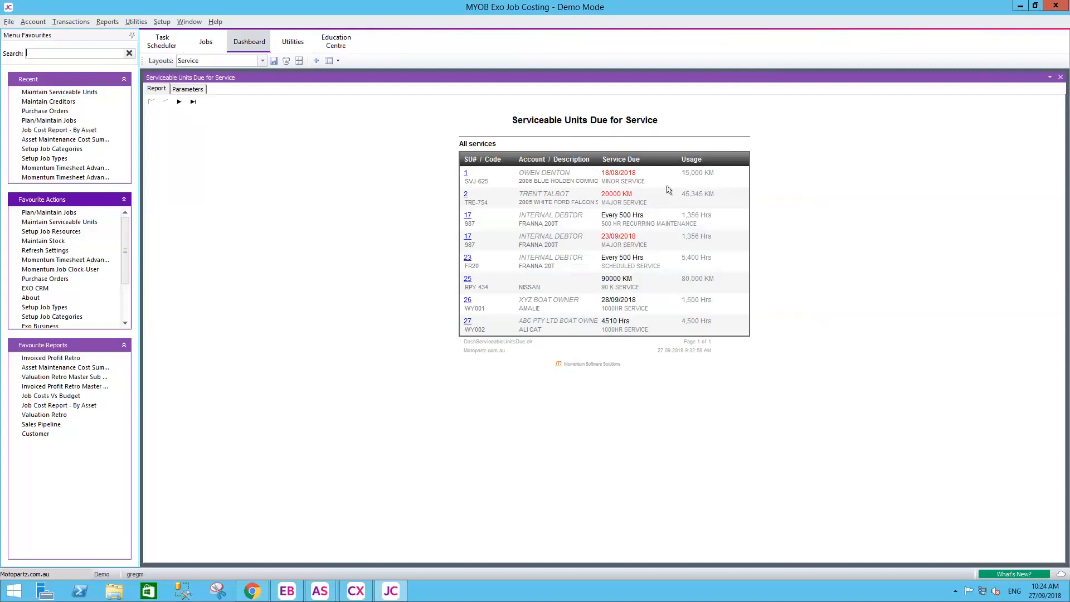
pyautogui.click(188, 89)
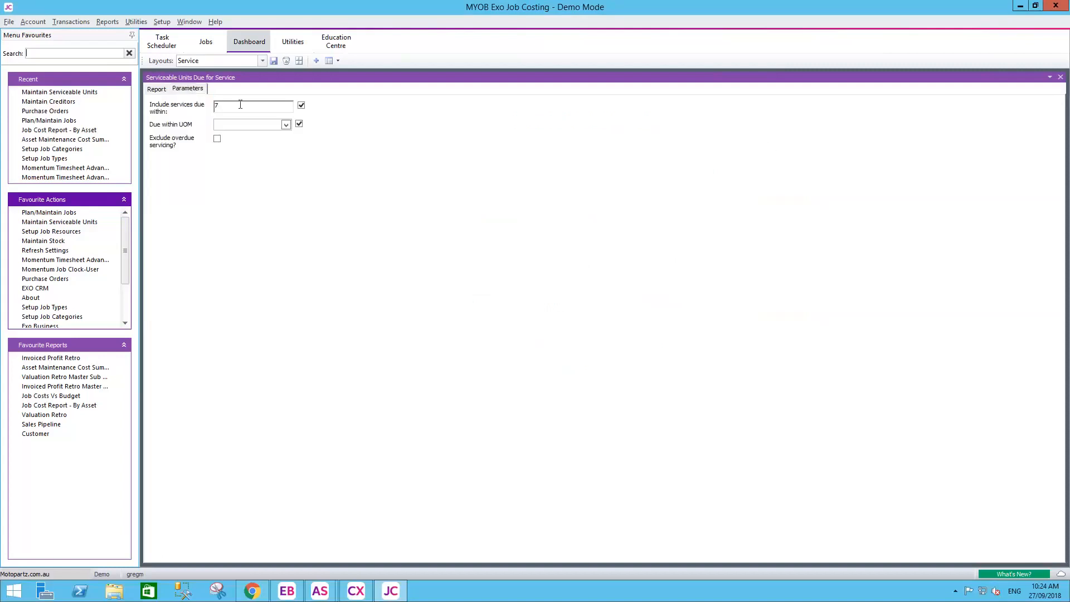
pyautogui.click(286, 125)
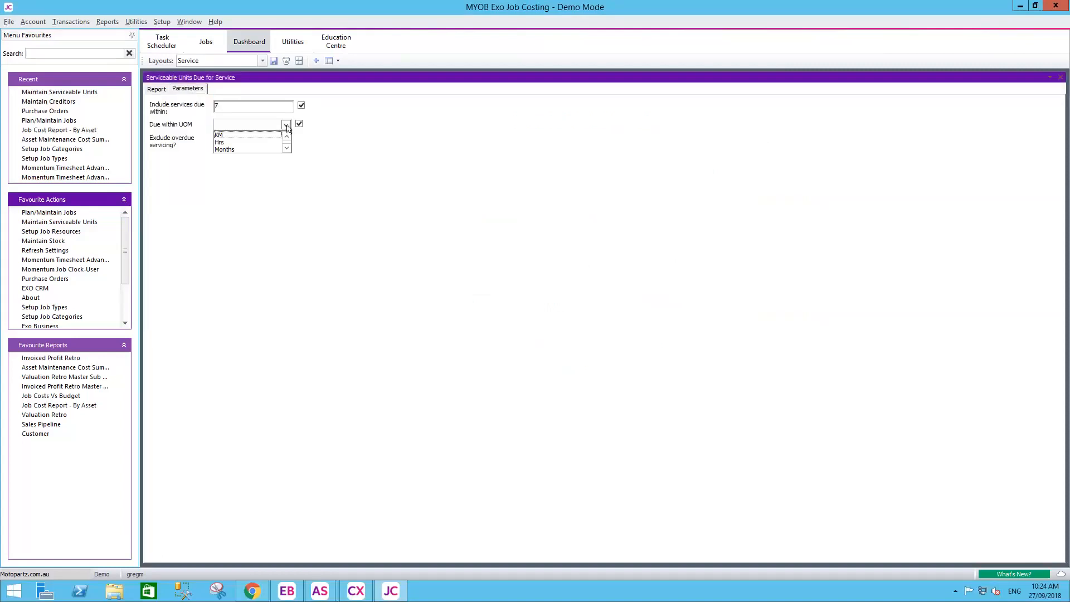
pyautogui.click(220, 136)
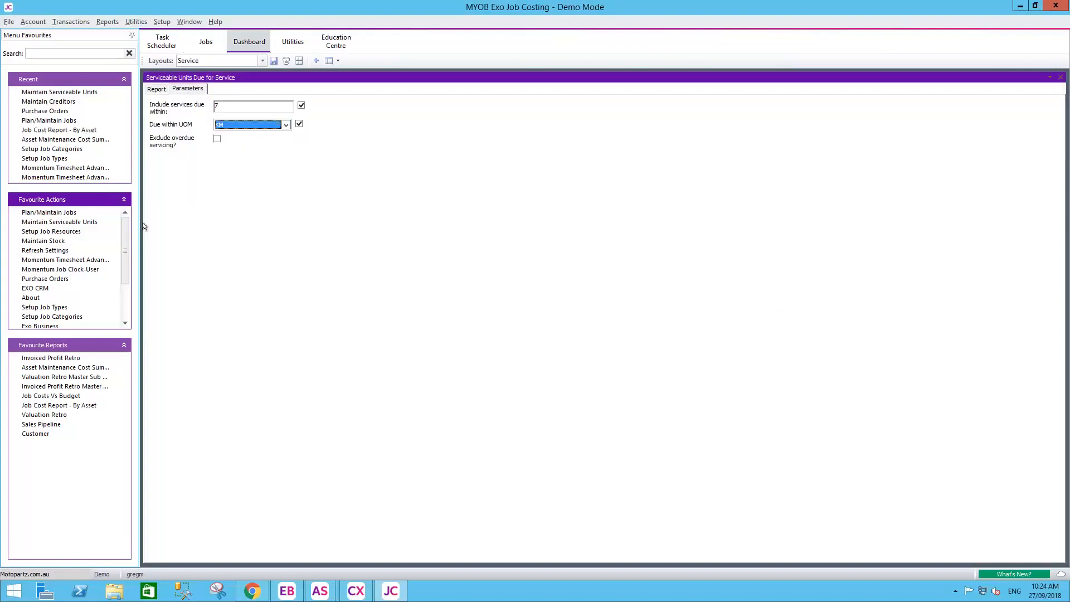
pyautogui.click(158, 90)
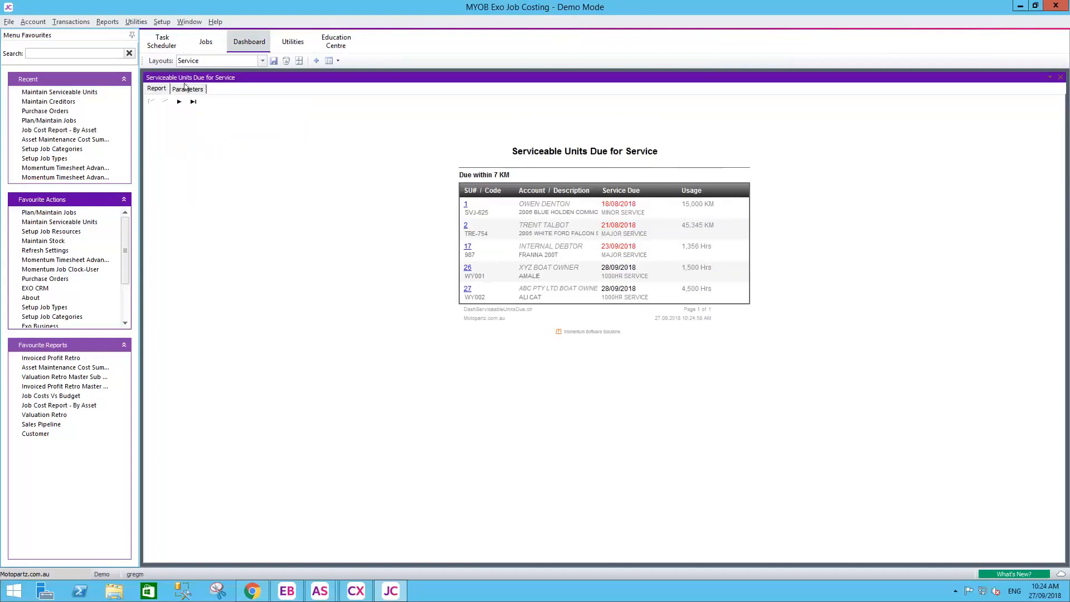
# Step: Set the report to include services due within 1000 KM and display the updated Serviceable Units Due for Service report
pyautogui.click(185, 88)
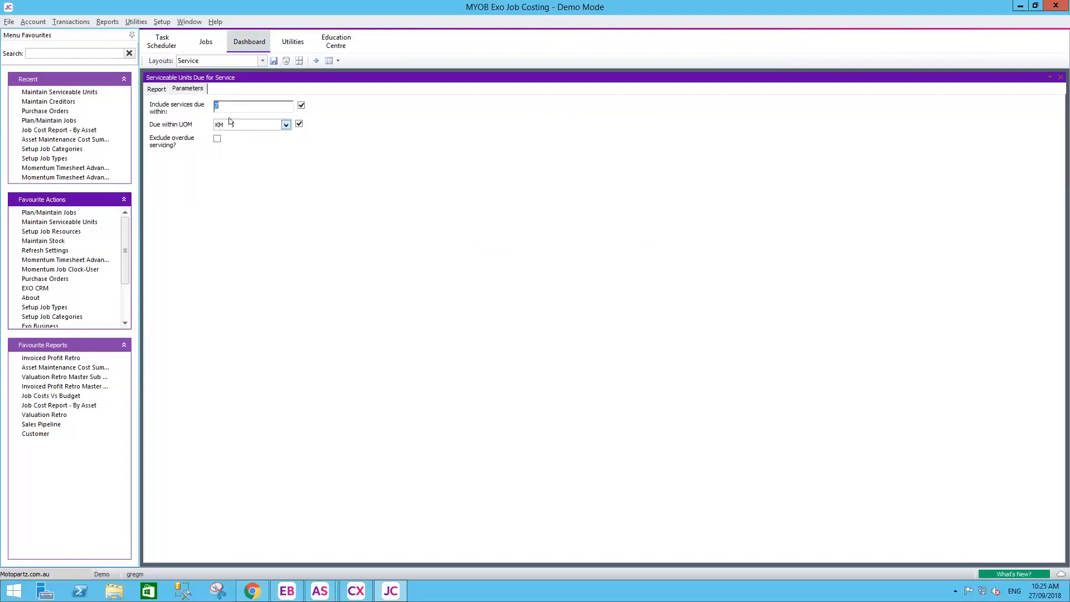
pyautogui.write('1000')
pyautogui.press('Tab')
pyautogui.click(155, 88)
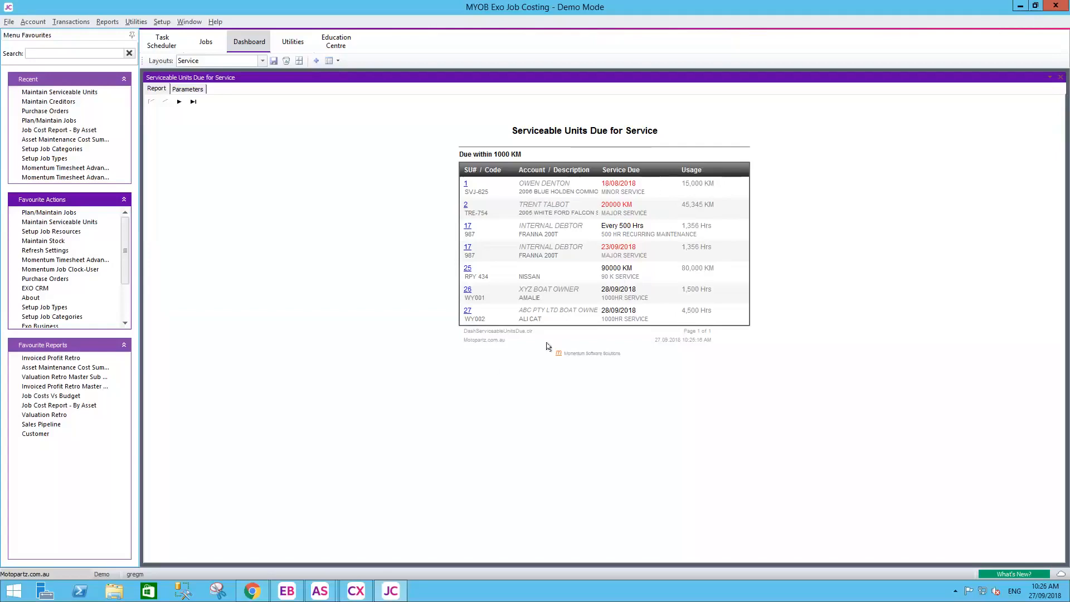
# Step: Expand the FRANNA 200T's 500 HR recurring maintenance entry, open the serviceable unit, review its contact details, and save and close it
pyautogui.click(469, 227)
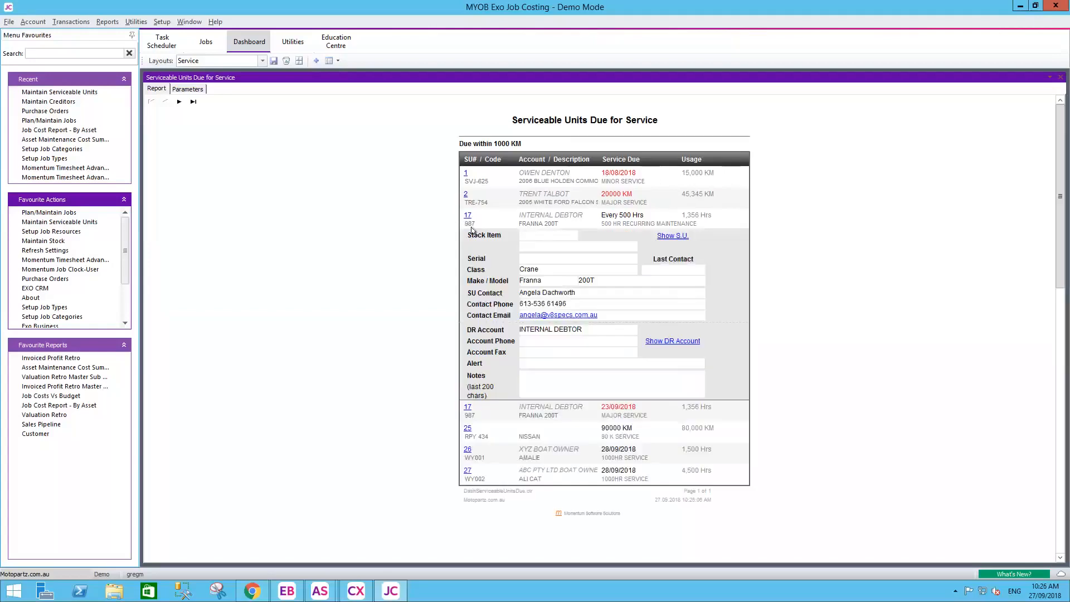
pyautogui.click(678, 240)
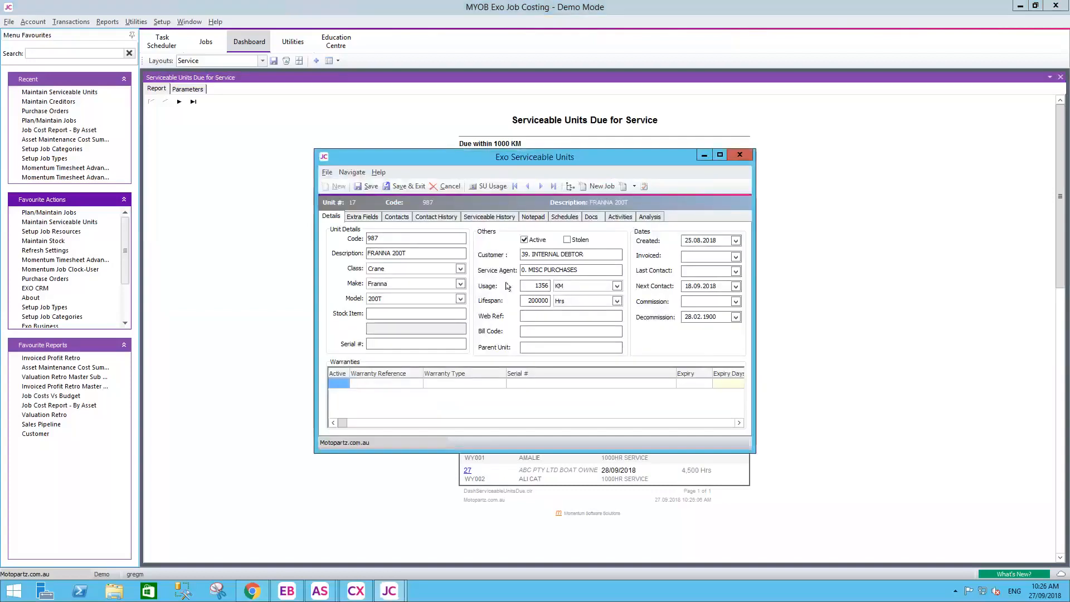
pyautogui.click(398, 217)
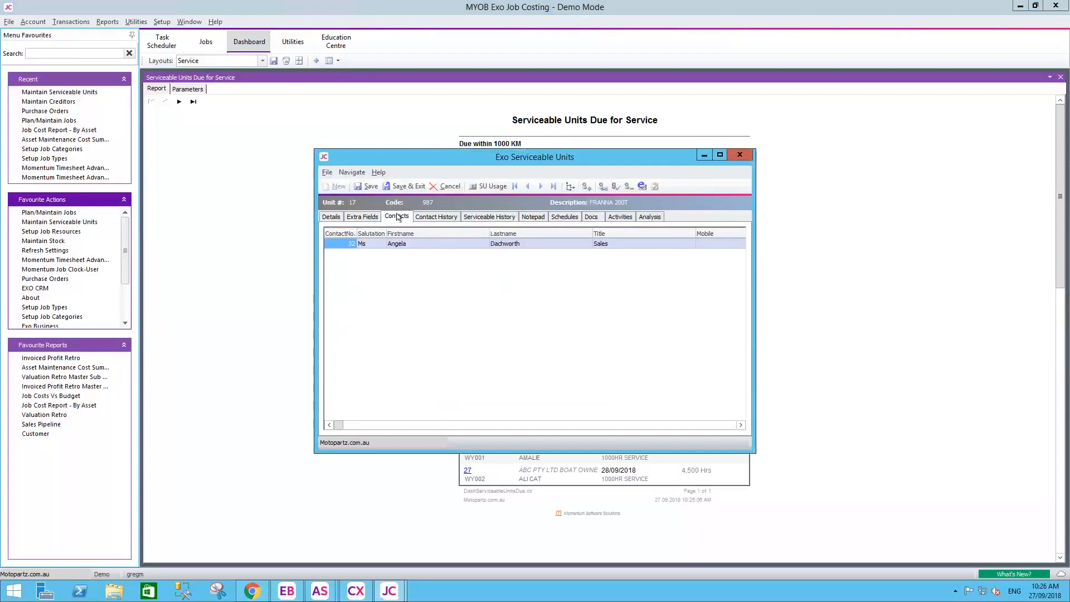
pyautogui.click(421, 243)
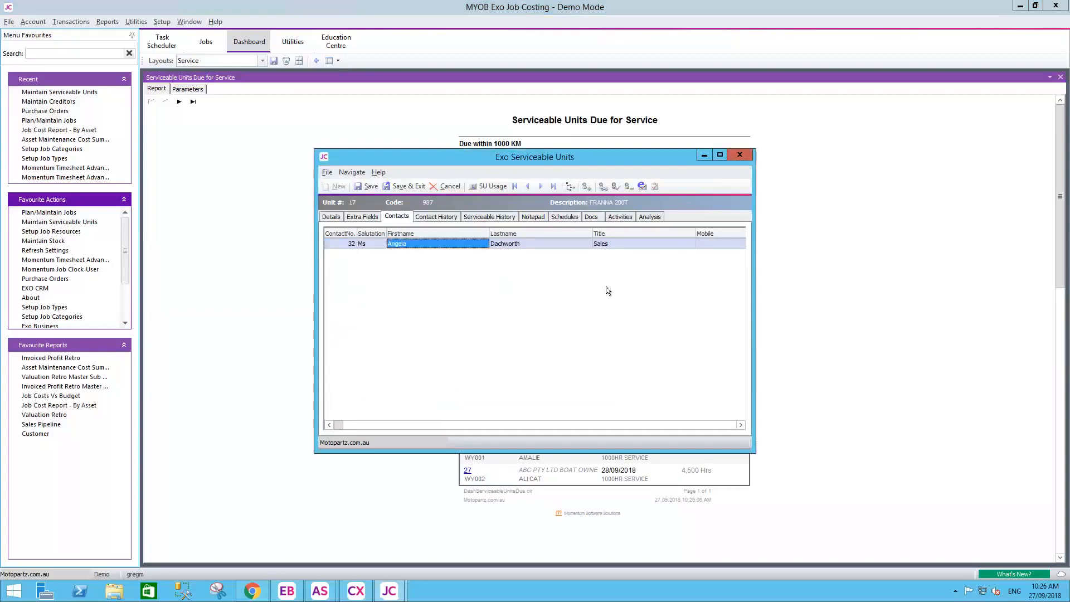
pyautogui.click(713, 425)
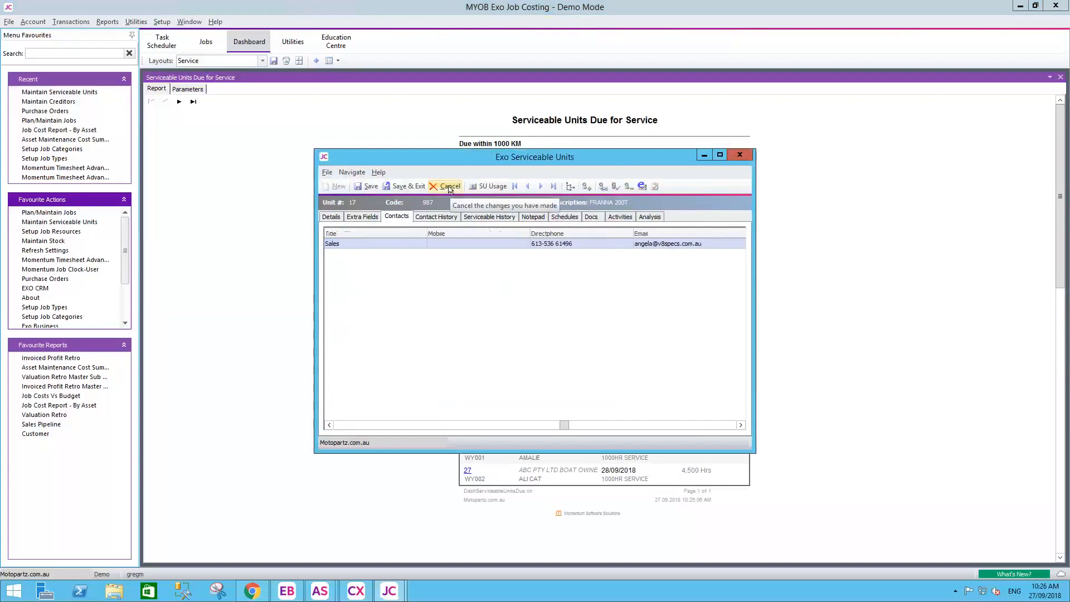
pyautogui.click(405, 186)
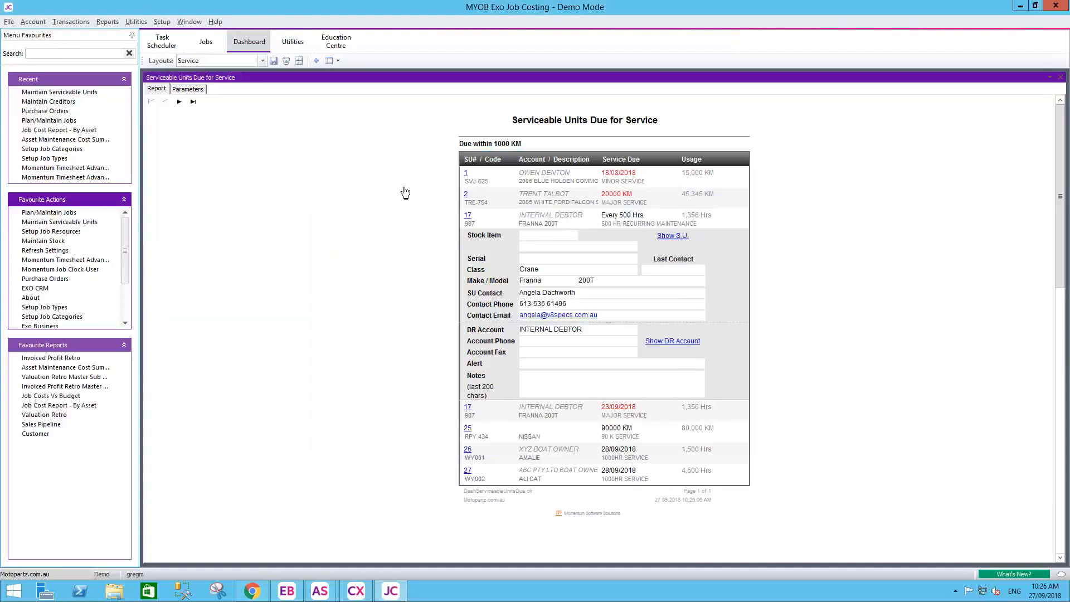
# Step: Search the serviceable units for SERV to look up the service truck's code, and close the Serviceable Units window
pyautogui.click(206, 43)
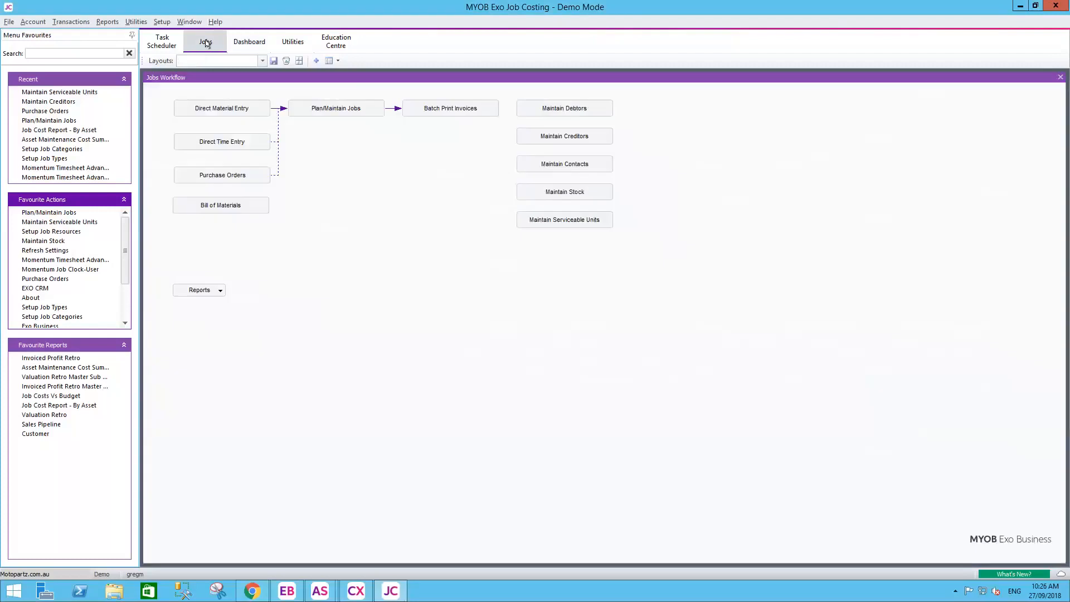
pyautogui.click(568, 222)
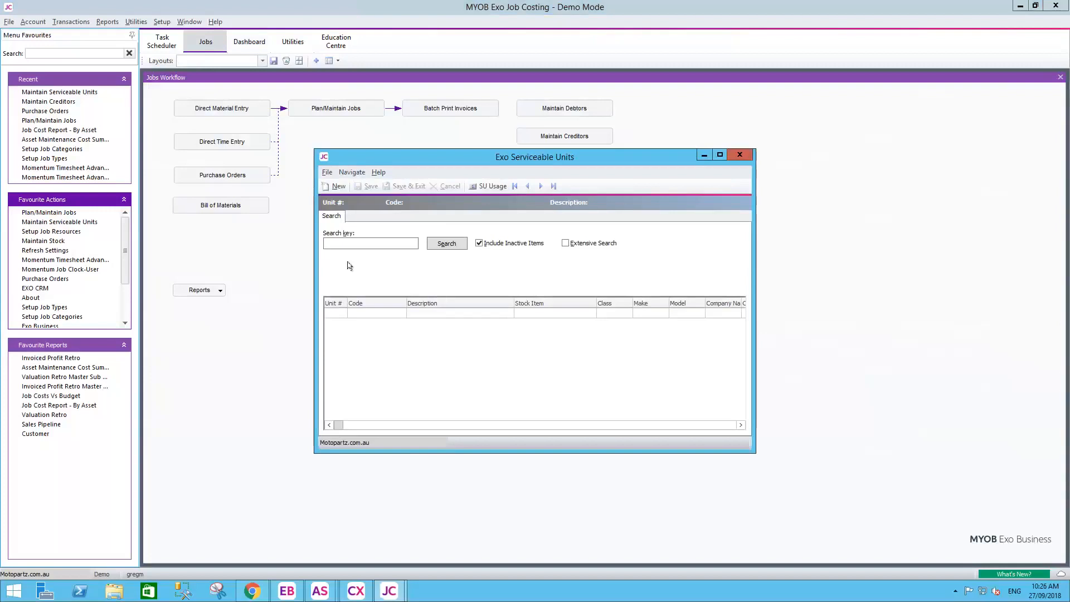
pyautogui.write('SEER')
pyautogui.write('RV')
pyautogui.press('Return')
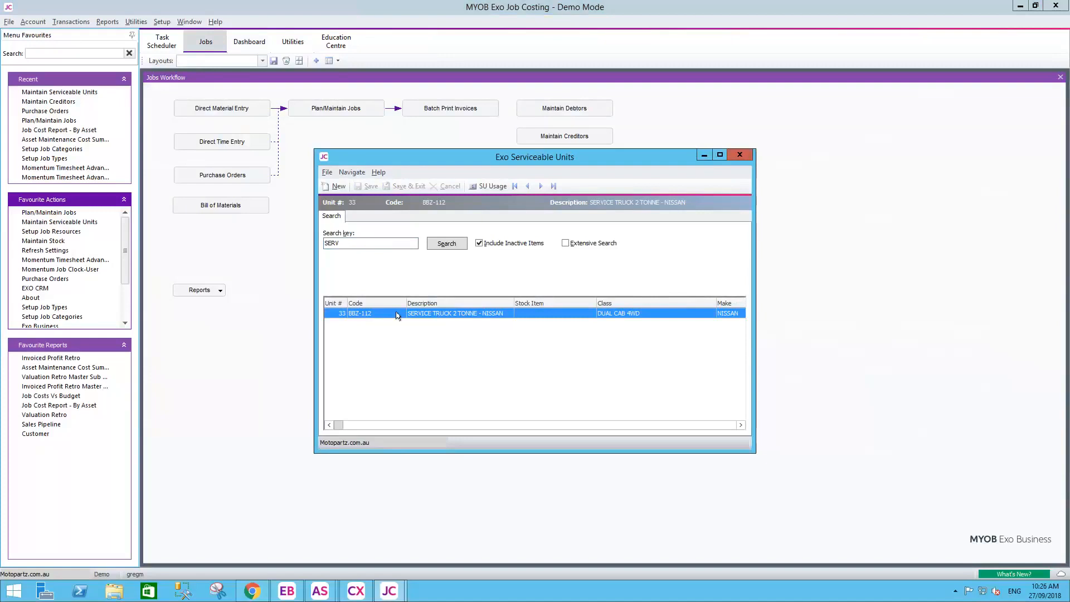
pyautogui.click(740, 154)
# Step: Open Plan/Maintain Jobs, start a new duplicate job, and list the jobs with Template status in an enlarged selection window
pyautogui.click(336, 109)
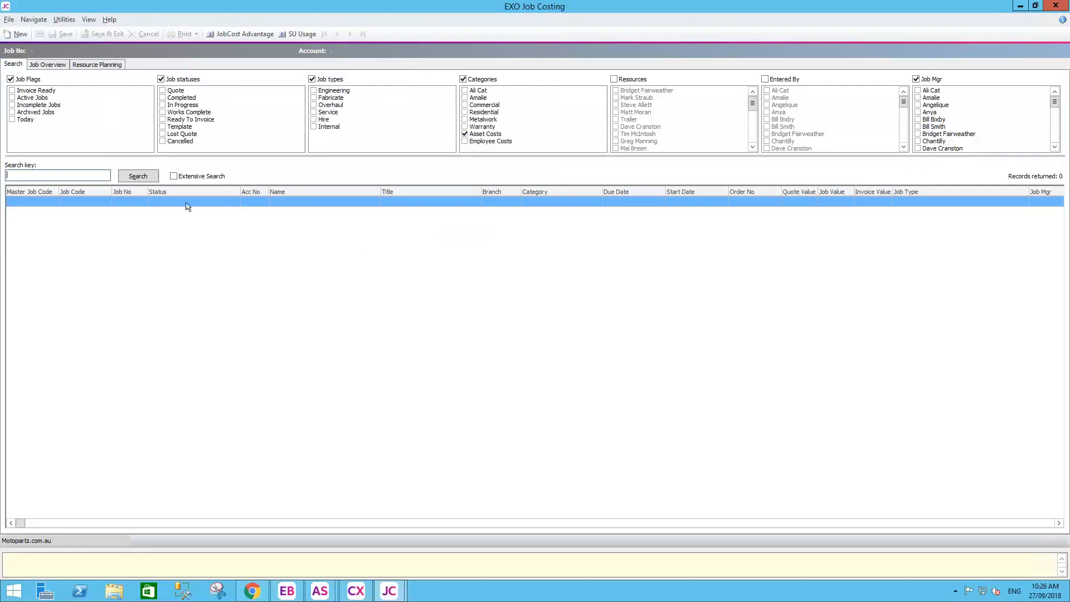
pyautogui.click(9, 20)
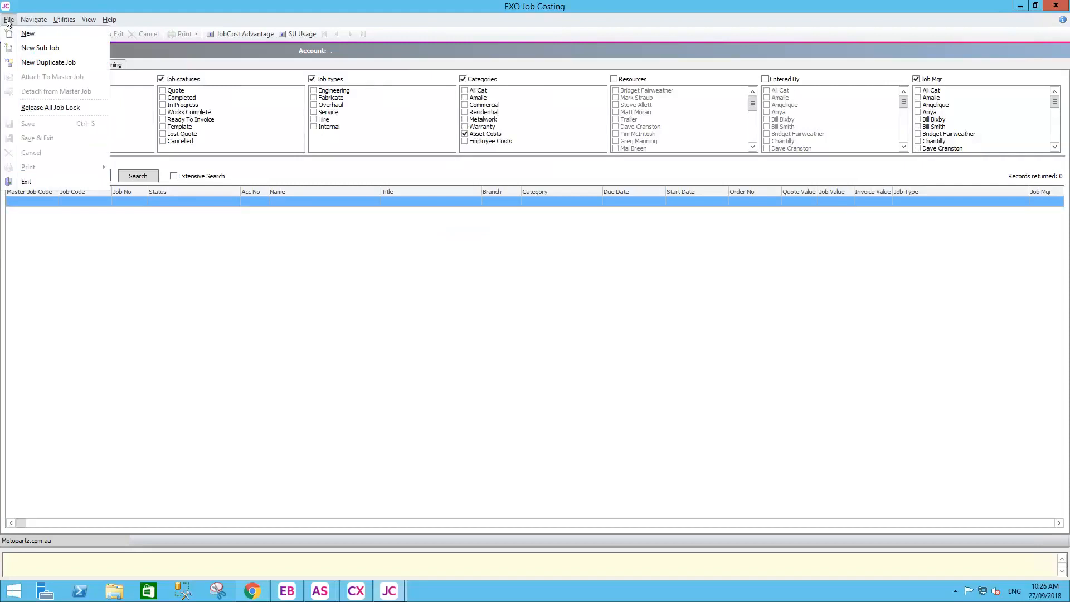
pyautogui.click(48, 62)
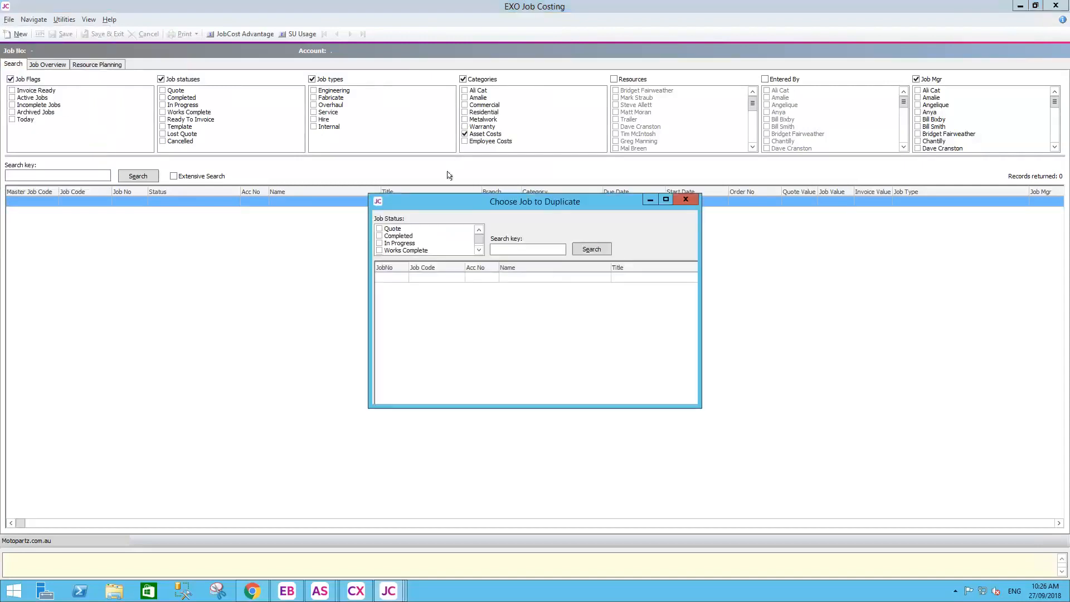
pyautogui.click(479, 250)
pyautogui.click(479, 250)
pyautogui.click(380, 236)
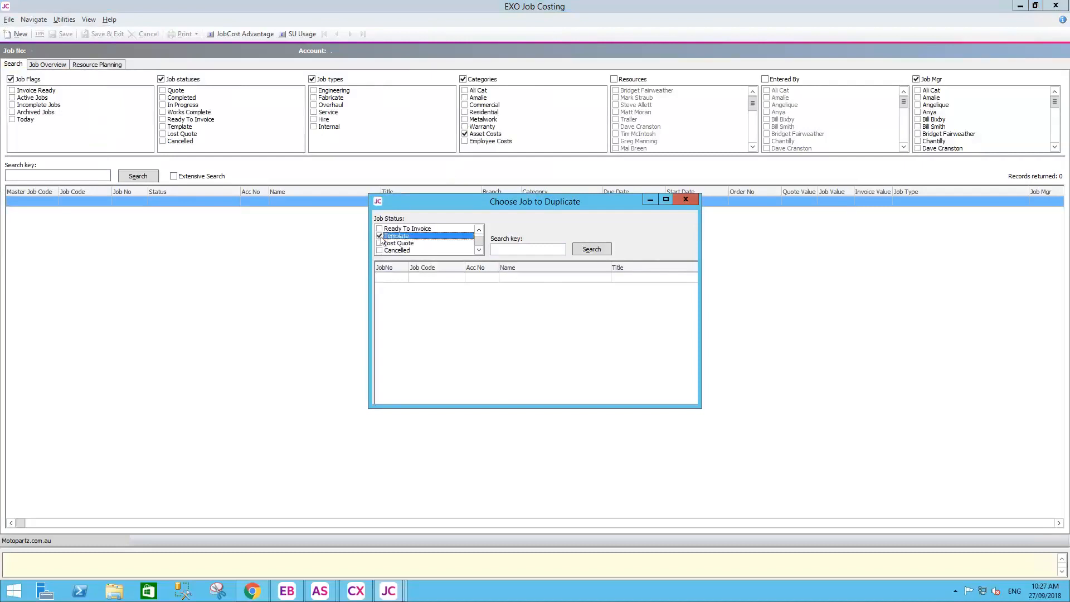
pyautogui.click(592, 252)
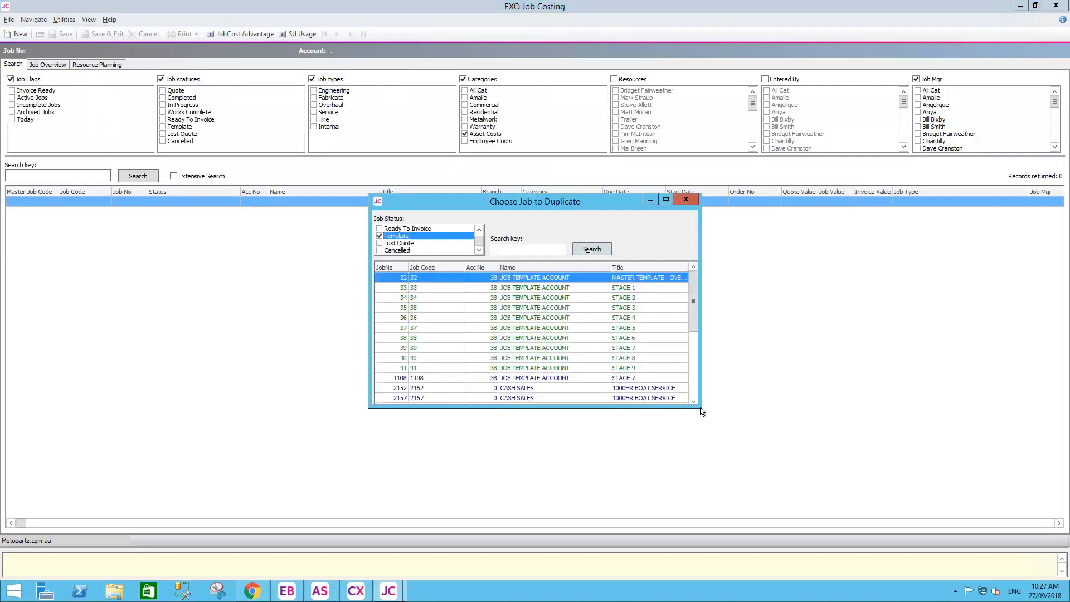
pyautogui.moveTo(700, 408); pyautogui.dragTo(870, 502)
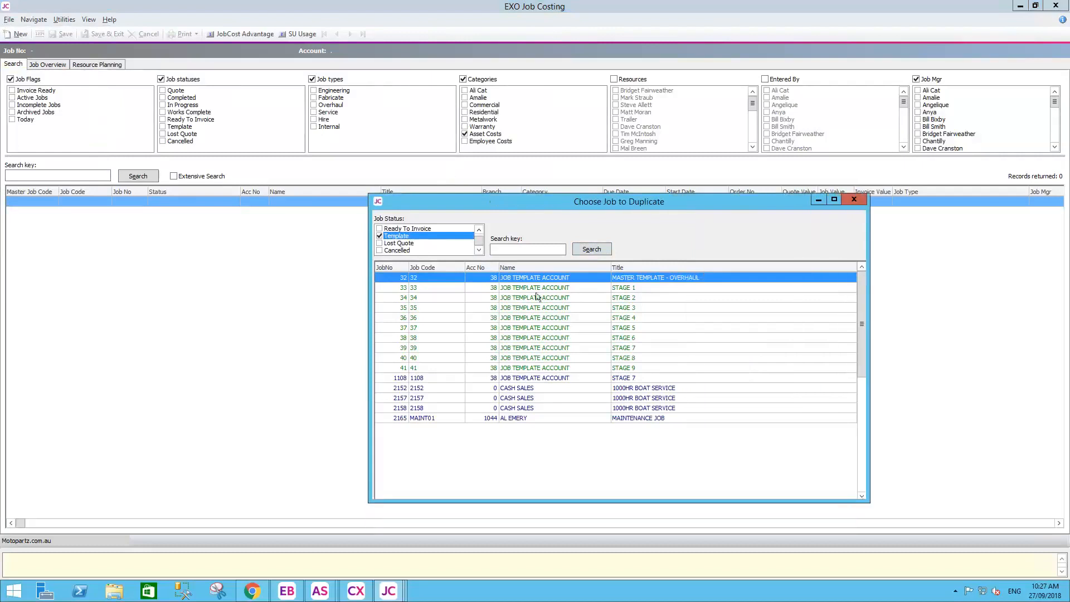
pyautogui.click(533, 419)
# Step: Clear the Template status filter and search the jobs to duplicate for TEMPLATE, and then for SERVICE
pyautogui.click(380, 236)
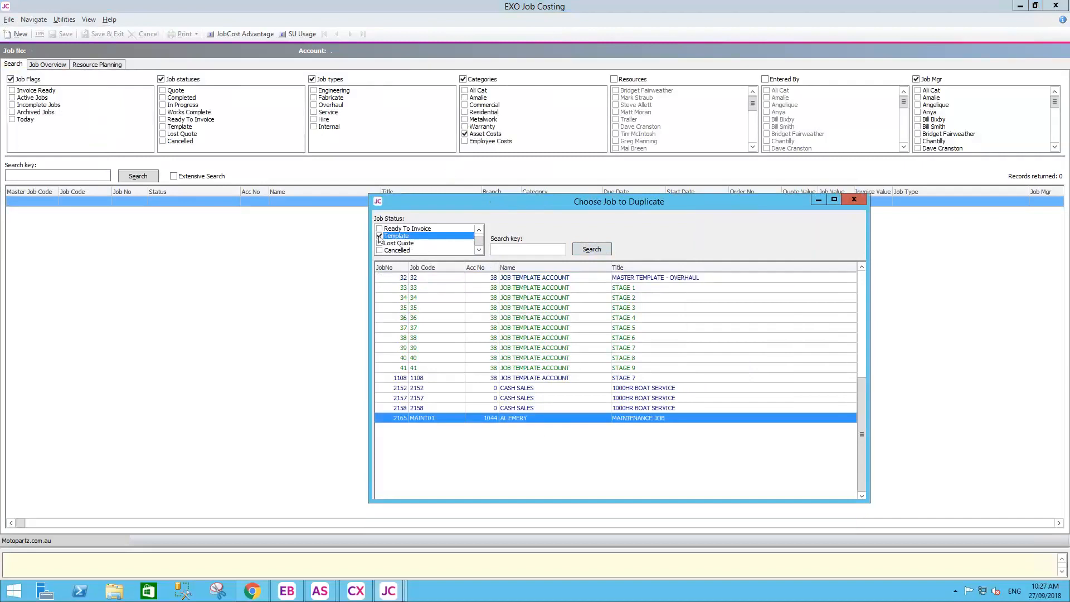
pyautogui.write('TEMPLATE')
pyautogui.press('Return')
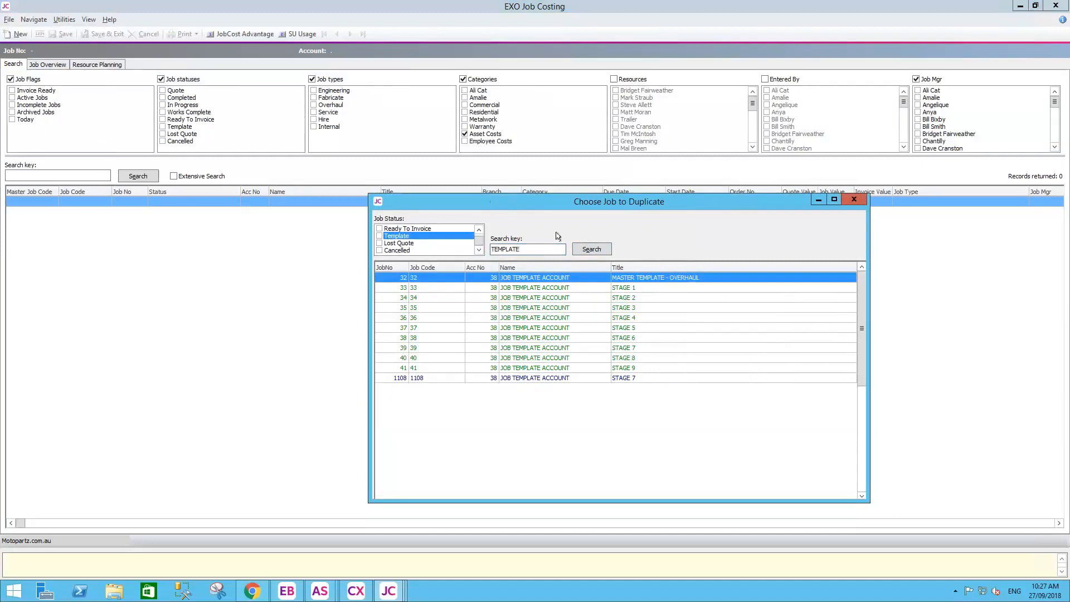
pyautogui.moveTo(520, 249); pyautogui.dragTo(480, 242)
pyautogui.write('SERVI')
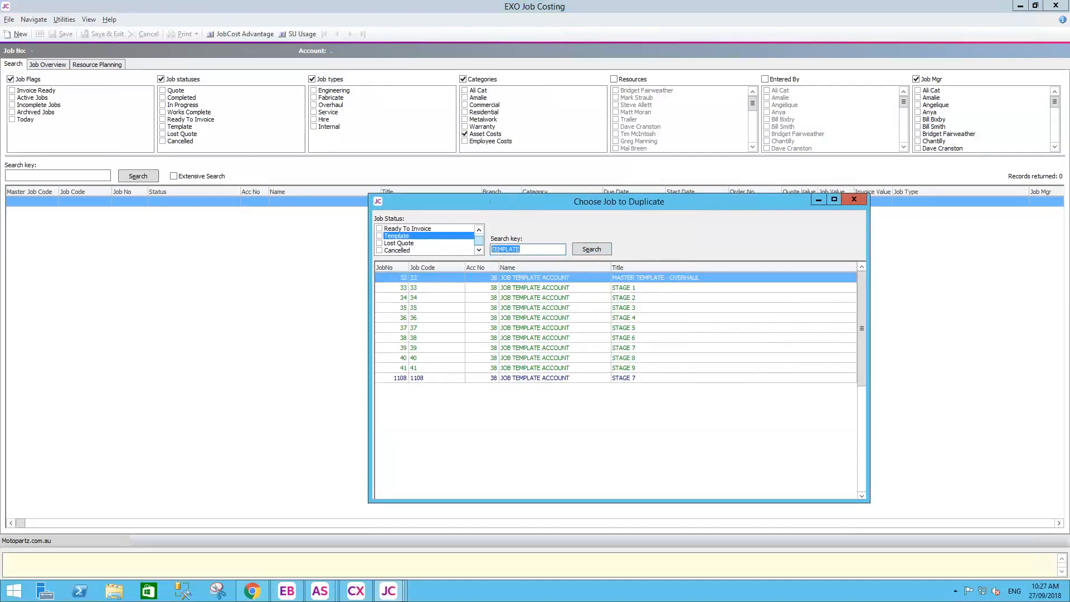
pyautogui.write('CE')
pyautogui.press('Return')
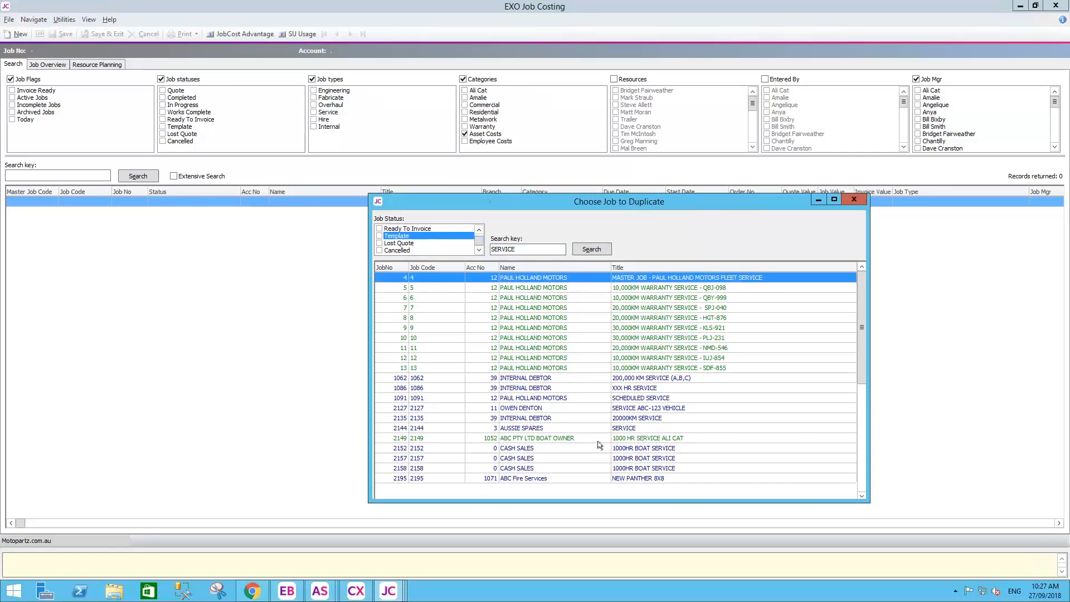
# Step: Duplicate the internal debtor's 20000KM SERVICE job, job code 2135, as a new job
pyautogui.click(651, 422)
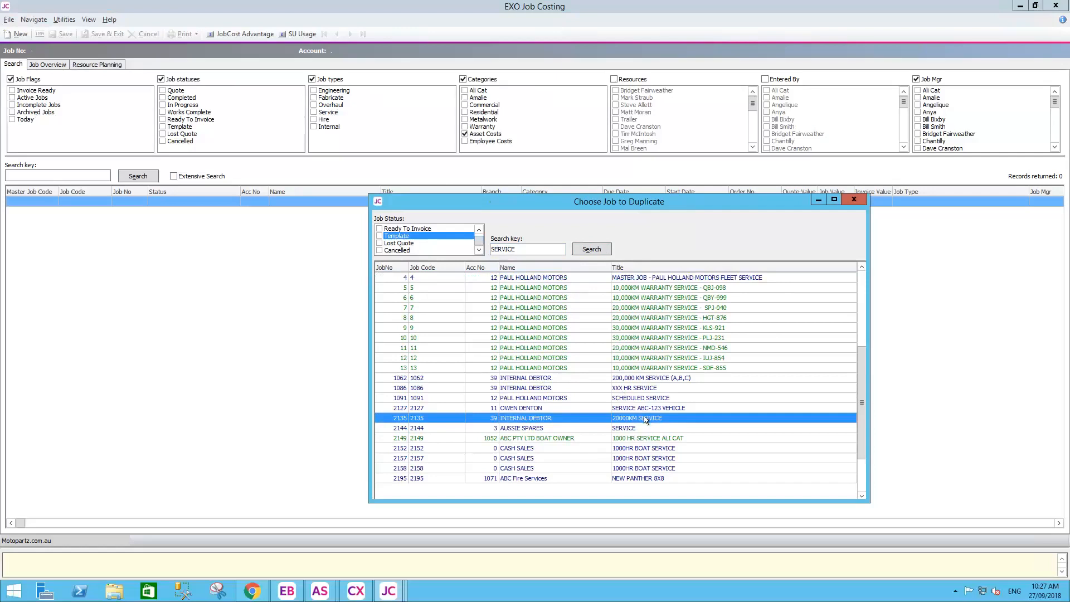
pyautogui.doubleClick(646, 419)
pyautogui.click(439, 301)
pyautogui.click(555, 281)
pyautogui.click(555, 291)
pyautogui.click(573, 334)
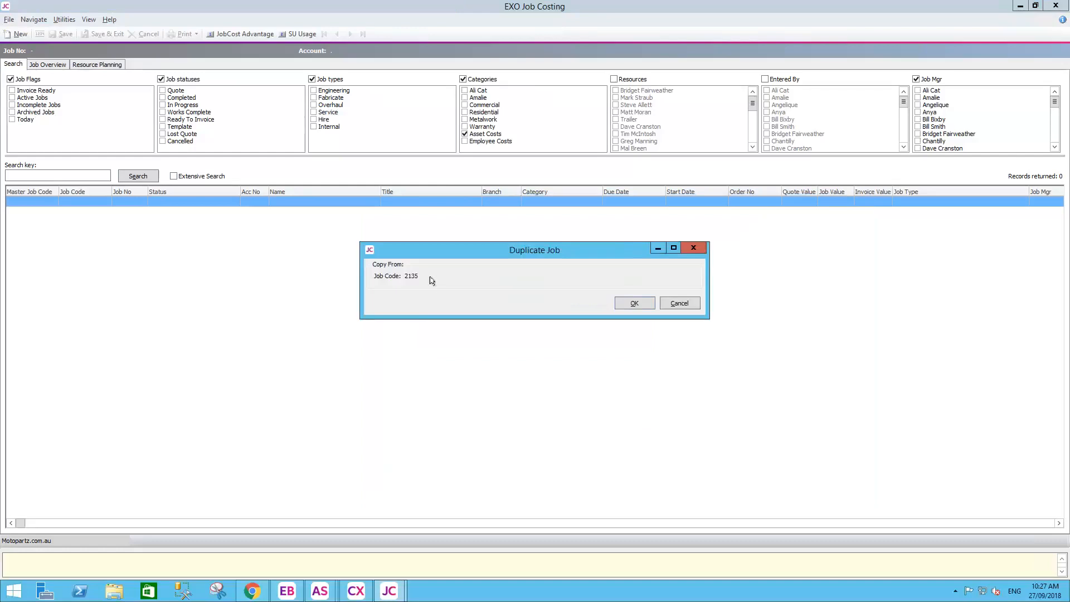
pyautogui.click(630, 306)
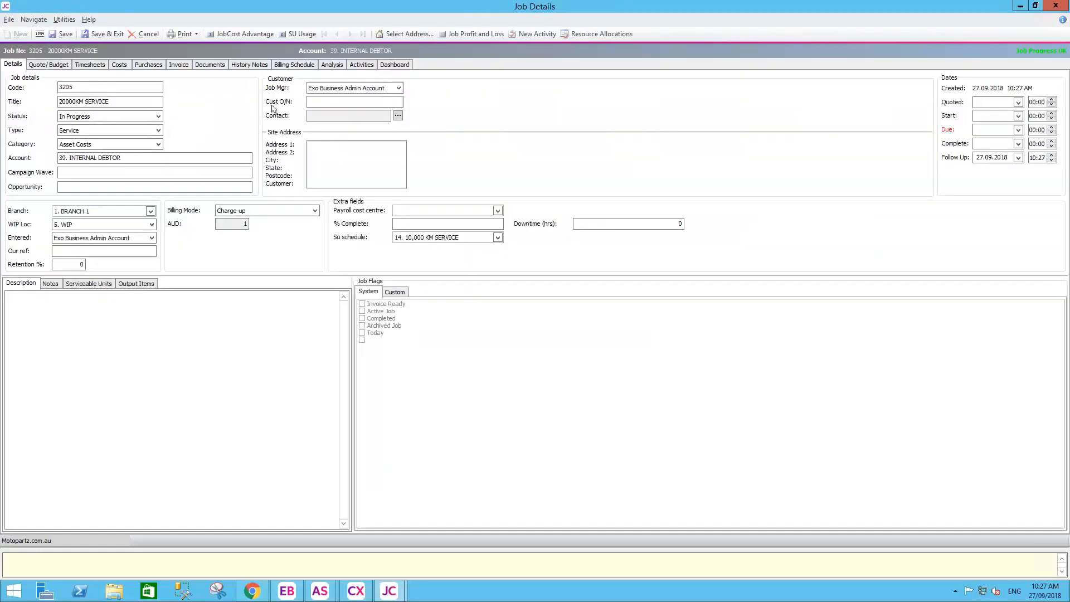
# Step: Change the new job's title to 20000KM SERVICE - BBZ, and review its quote lines and job details
pyautogui.click(130, 100)
pyautogui.write('- BBZ')
pyautogui.press('Tab')
pyautogui.click(55, 65)
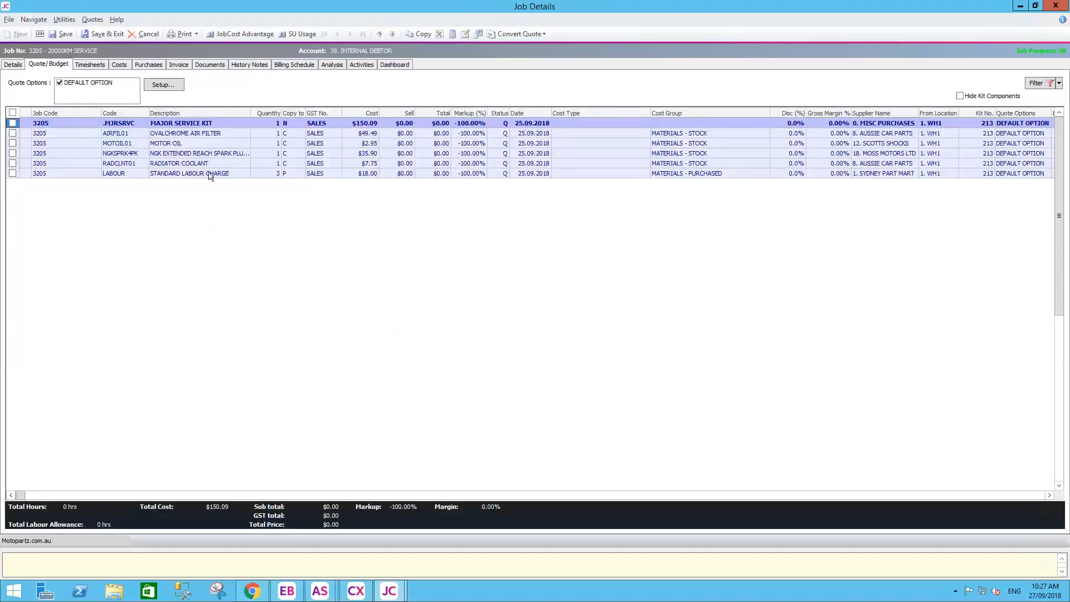
pyautogui.click(12, 64)
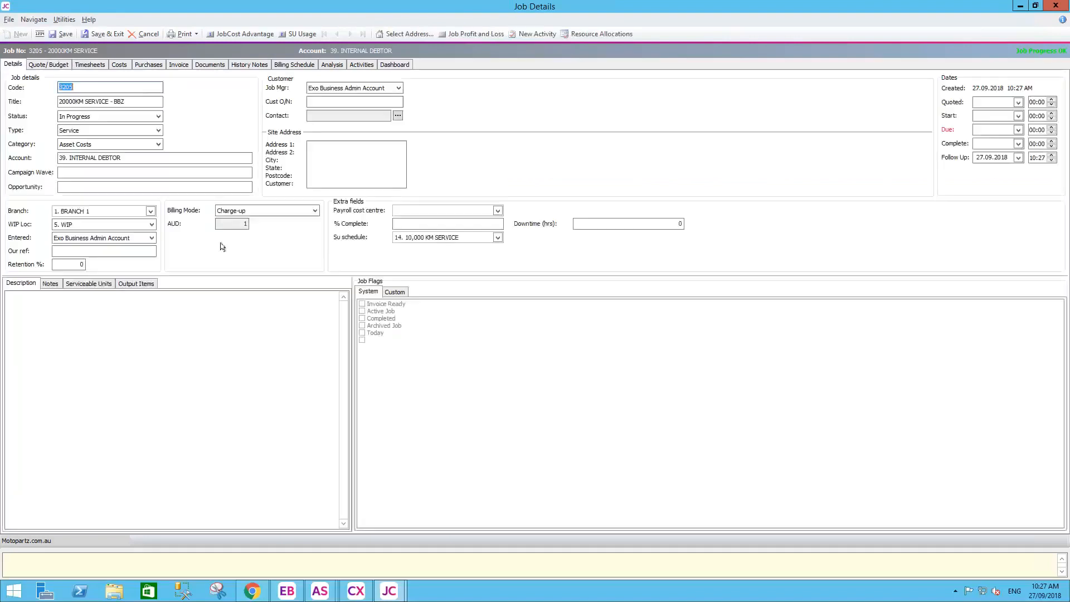
pyautogui.press('Tab')
pyautogui.press('Tab')
pyautogui.press('Tab')
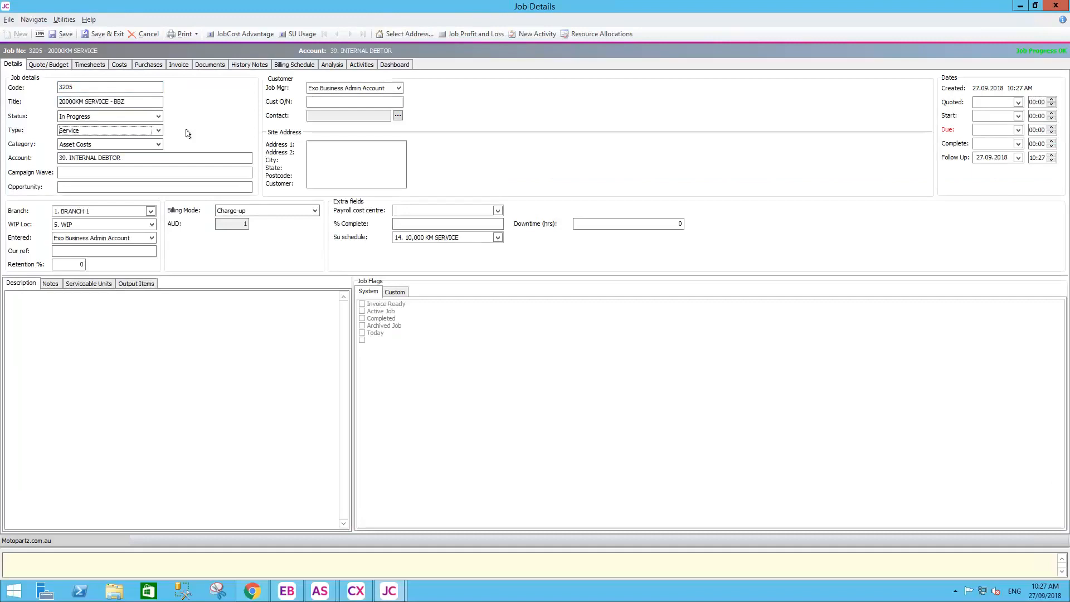
pyautogui.press('Tab')
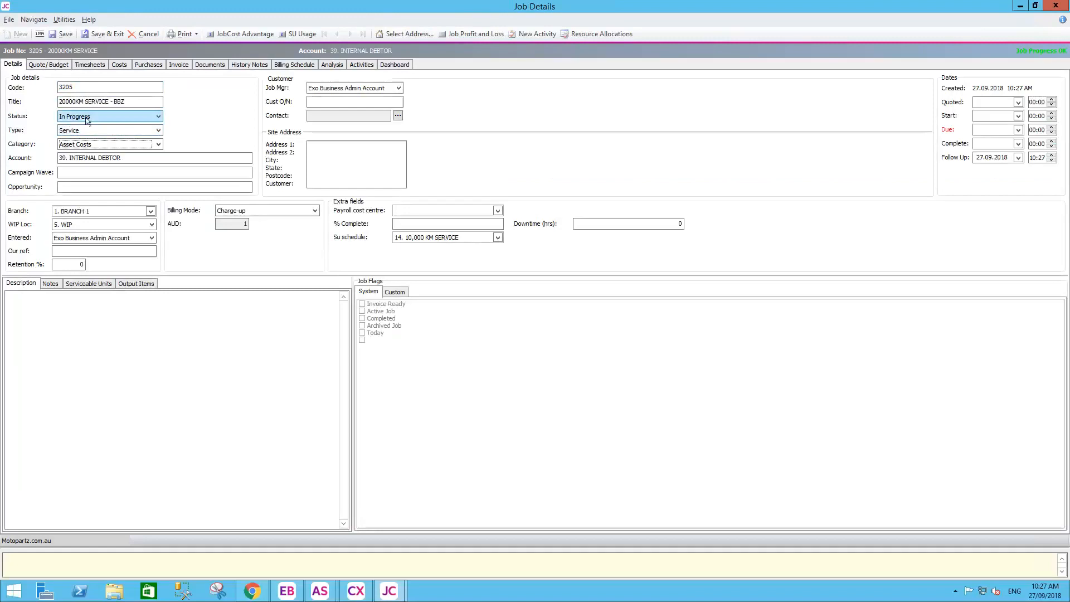
# Step: Assign the service truck BBZ-112 to the job as its serviceable unit, searching for BBZ
pyautogui.click(81, 284)
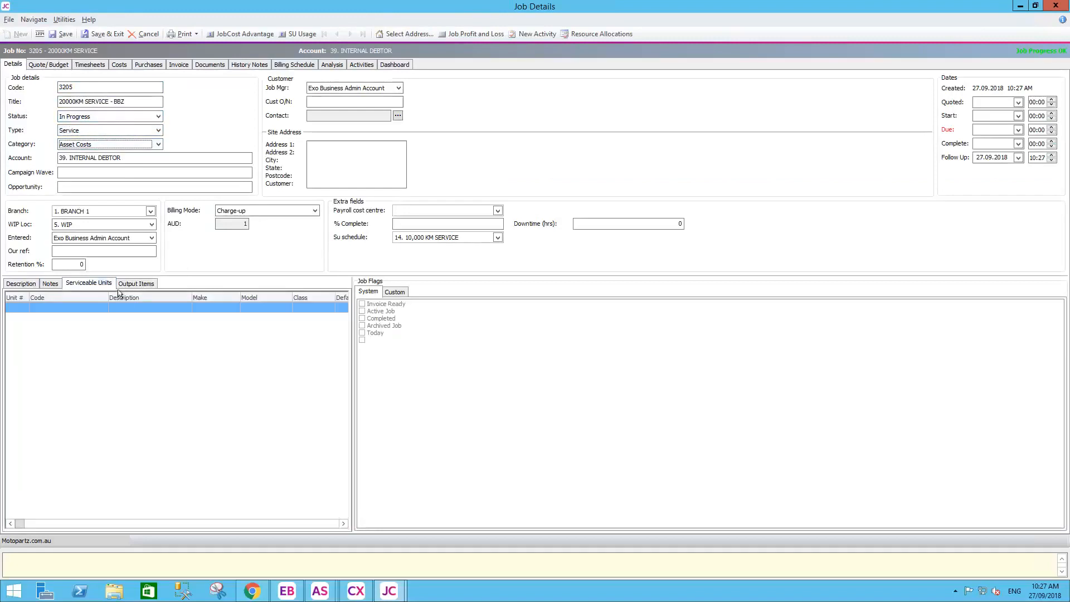
pyautogui.rightClick(127, 304)
pyautogui.click(156, 328)
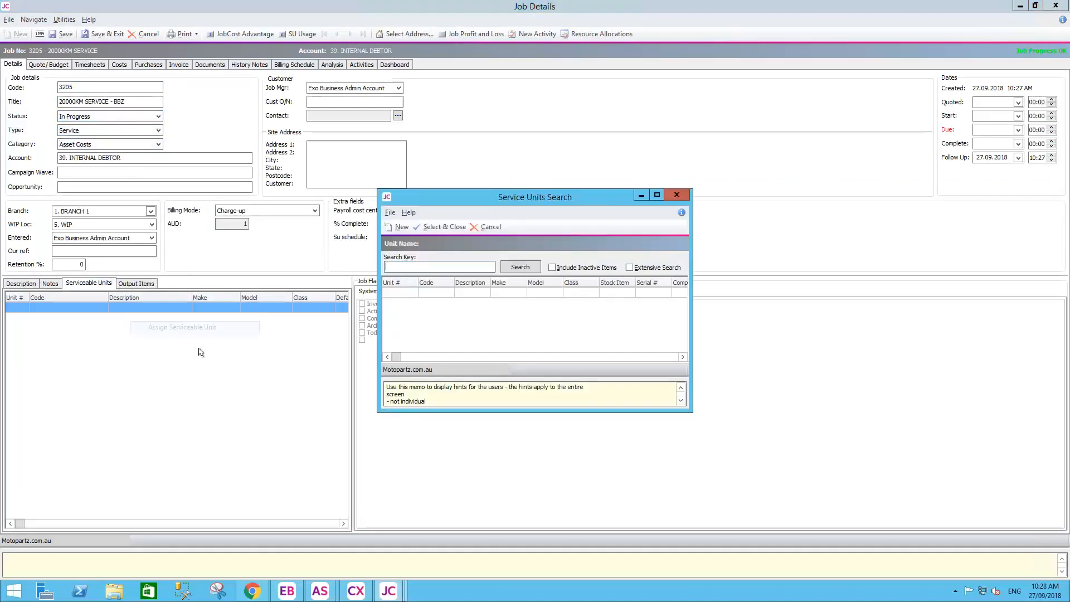
pyautogui.write('BBZ')
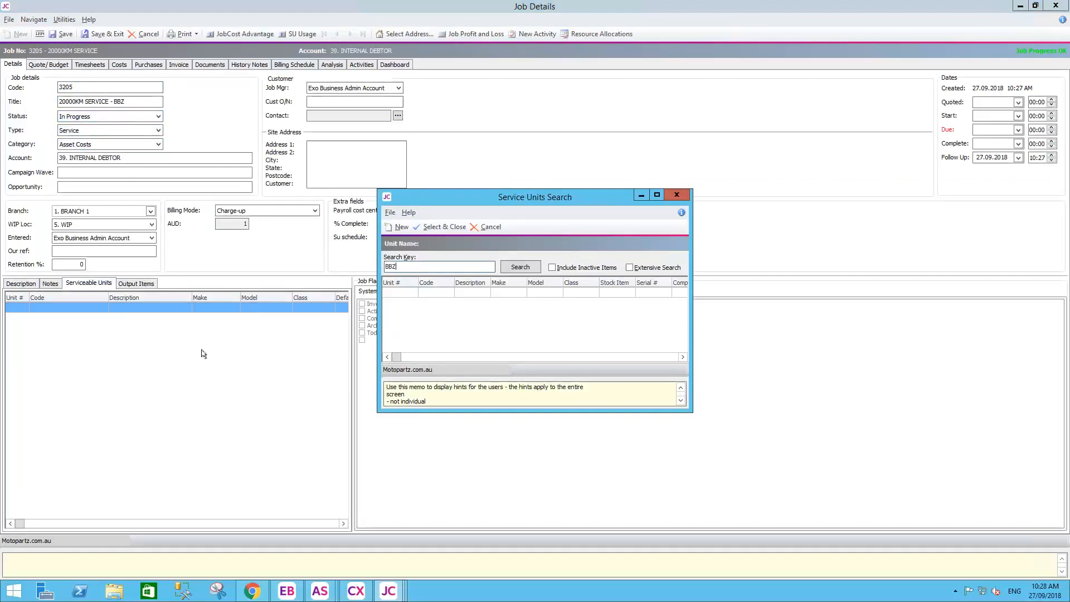
pyautogui.press('Return')
pyautogui.click(436, 293)
pyautogui.doubleClick(437, 294)
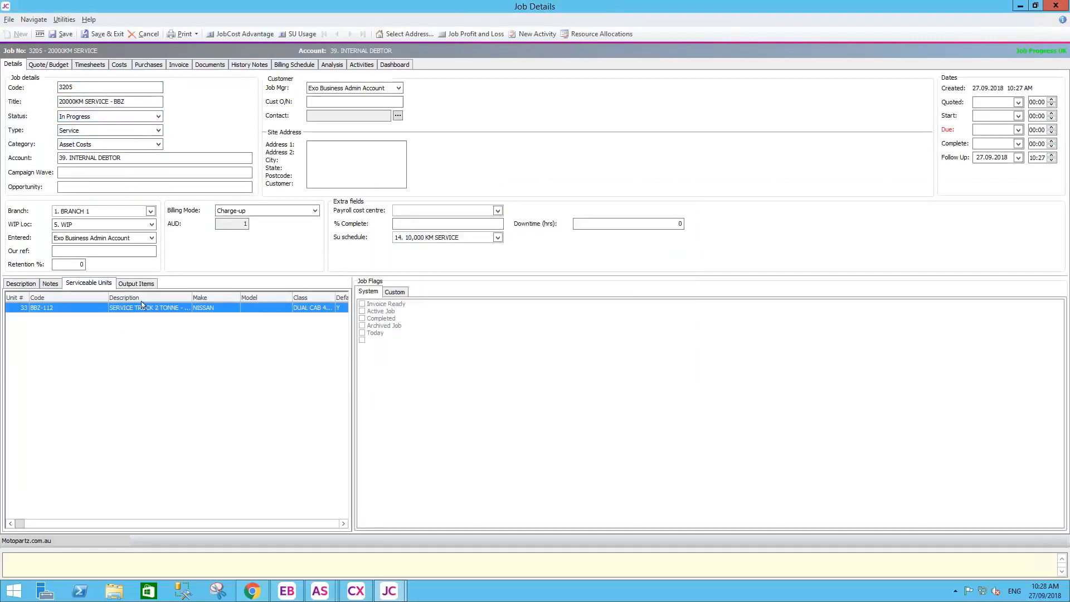
# Step: Select the job manager and set the job's start and due dates to 28.09.2018
pyautogui.click(399, 88)
pyautogui.click(335, 112)
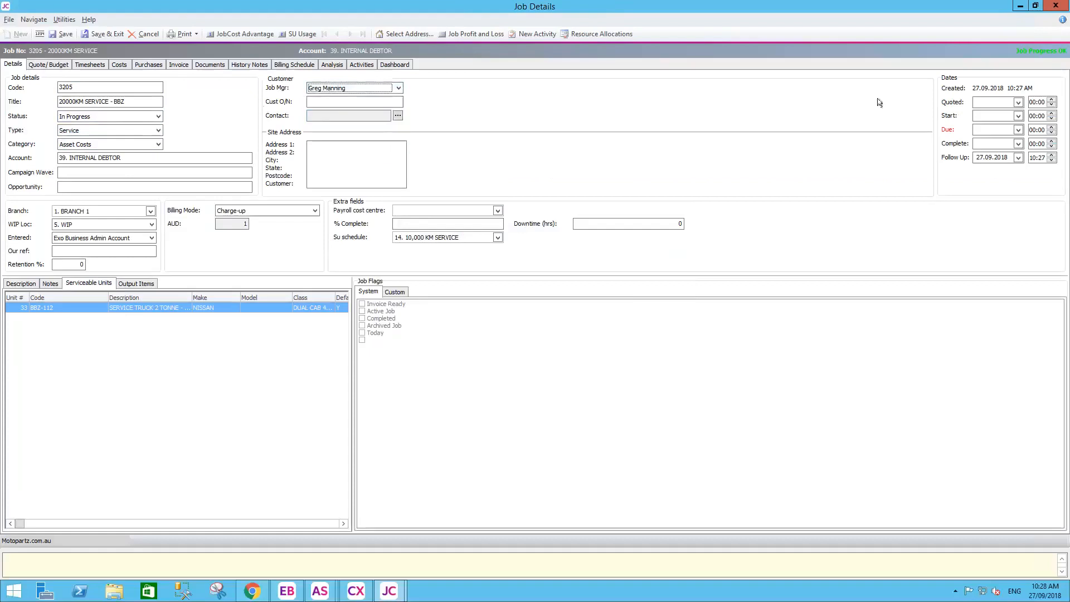
pyautogui.click(1018, 116)
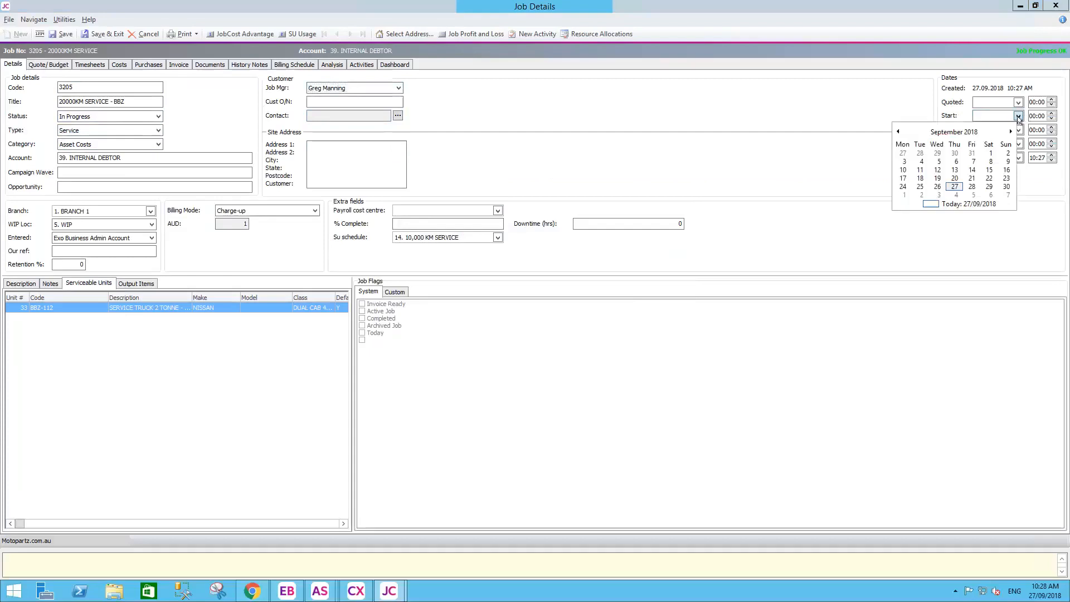
pyautogui.click(973, 187)
pyautogui.press('Tab')
pyautogui.press('Tab')
pyautogui.press('Tab')
pyautogui.press('Tab')
pyautogui.press('Tab')
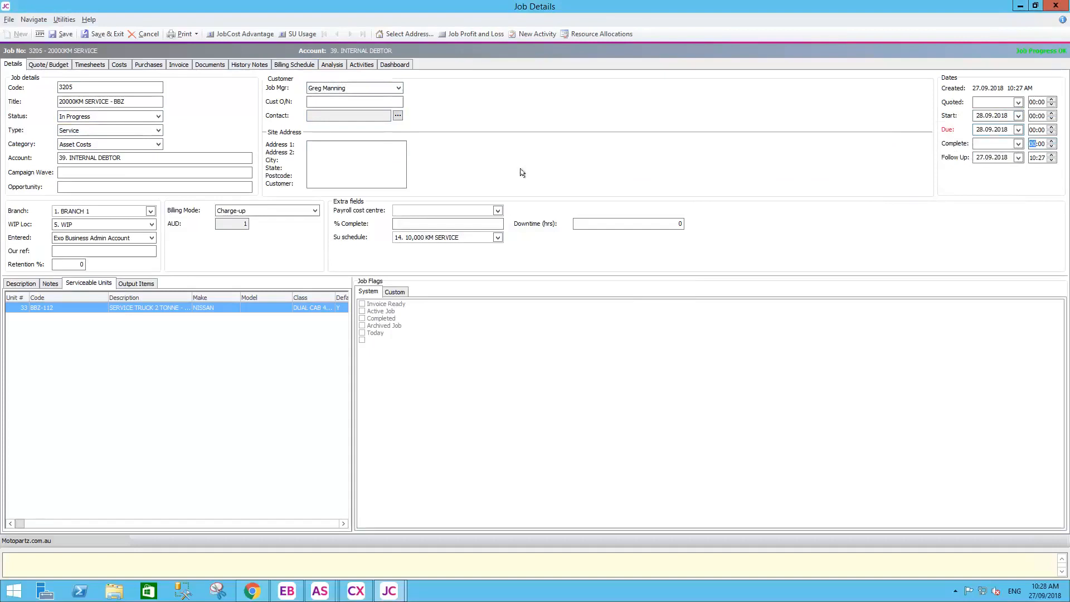
# Step: Set the job's service schedule to 16. 200,000 KM MAJOR SERVICE, and review the job's quote lines
pyautogui.click(497, 239)
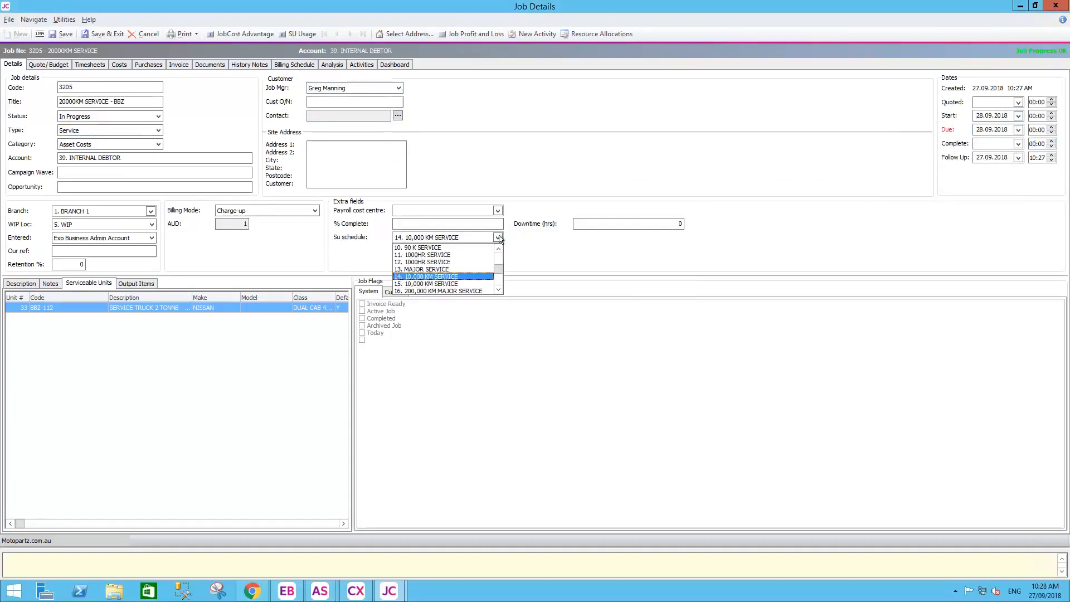
pyautogui.click(433, 291)
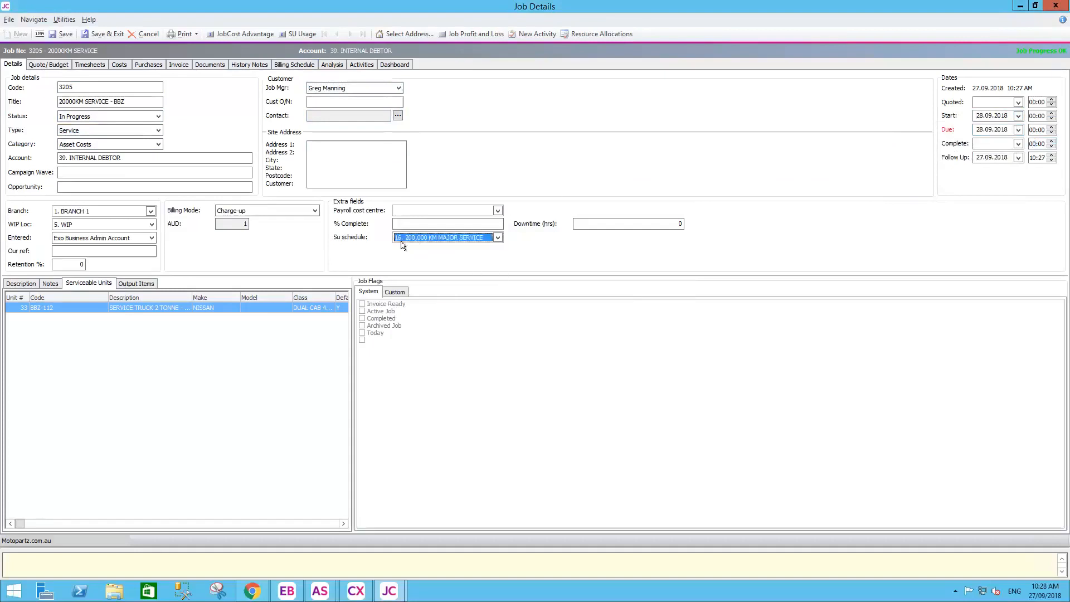
pyautogui.click(48, 65)
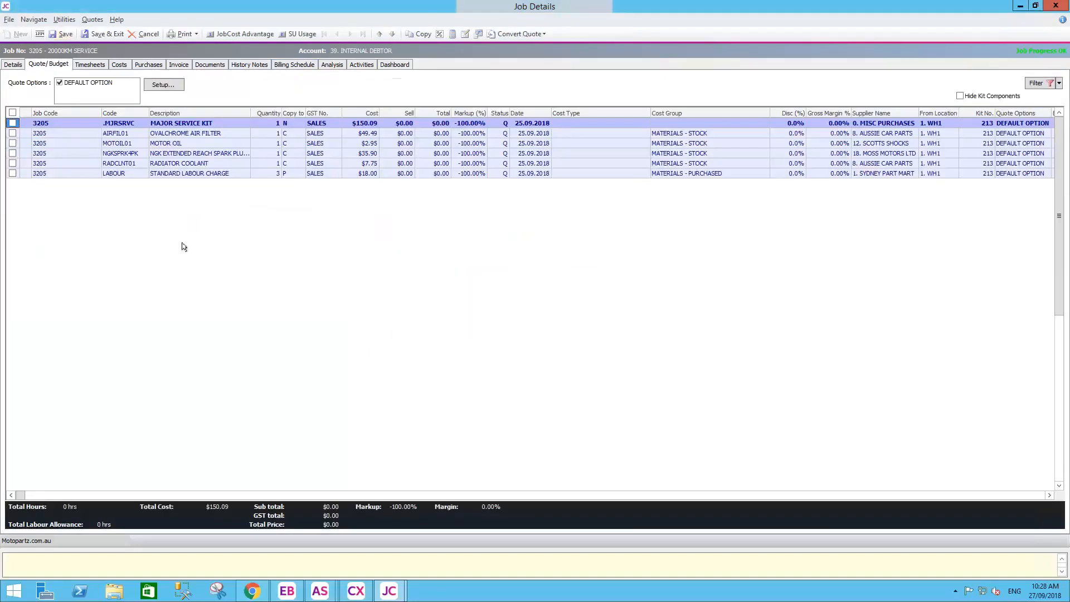
pyautogui.click(124, 133)
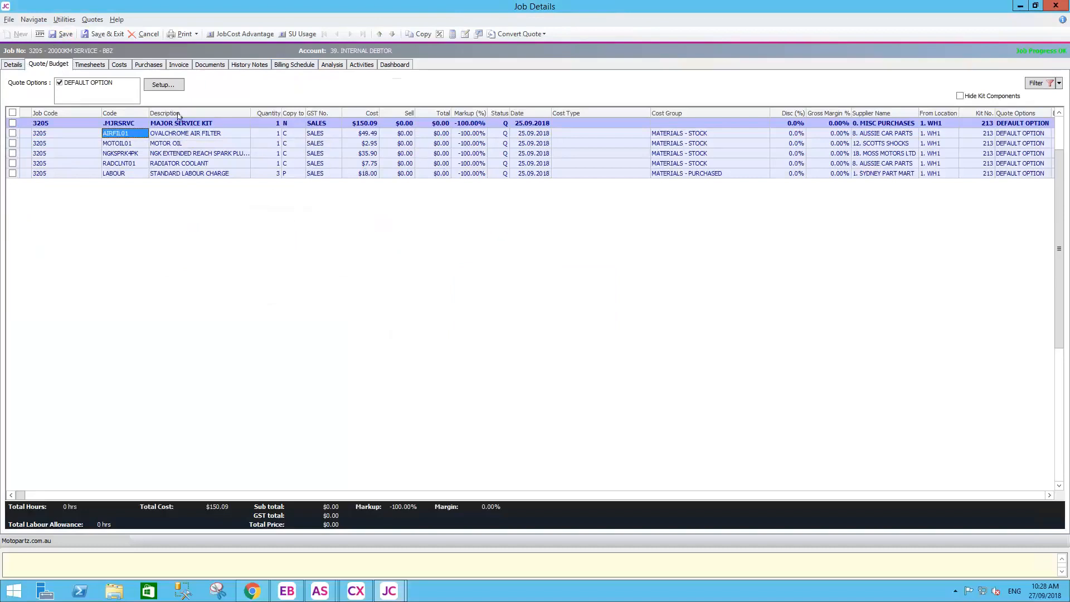
# Step: Preview one copy of the job sheet in the AssetInternalWorkOrder.CLF format, and review both pages of the work order
pyautogui.click(196, 34)
pyautogui.click(203, 65)
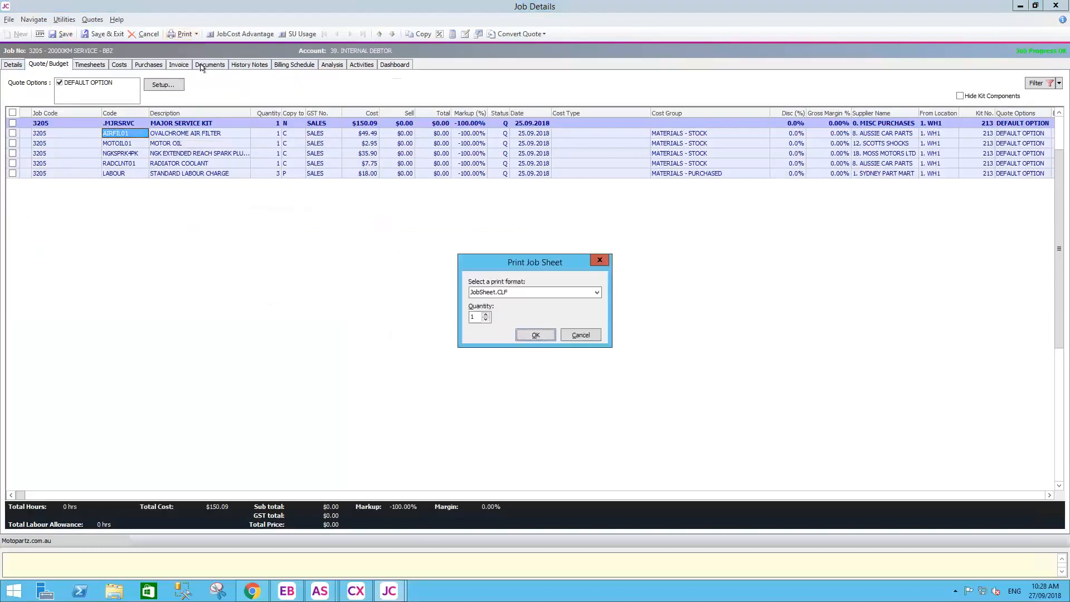
pyautogui.click(596, 292)
pyautogui.click(490, 318)
pyautogui.click(527, 335)
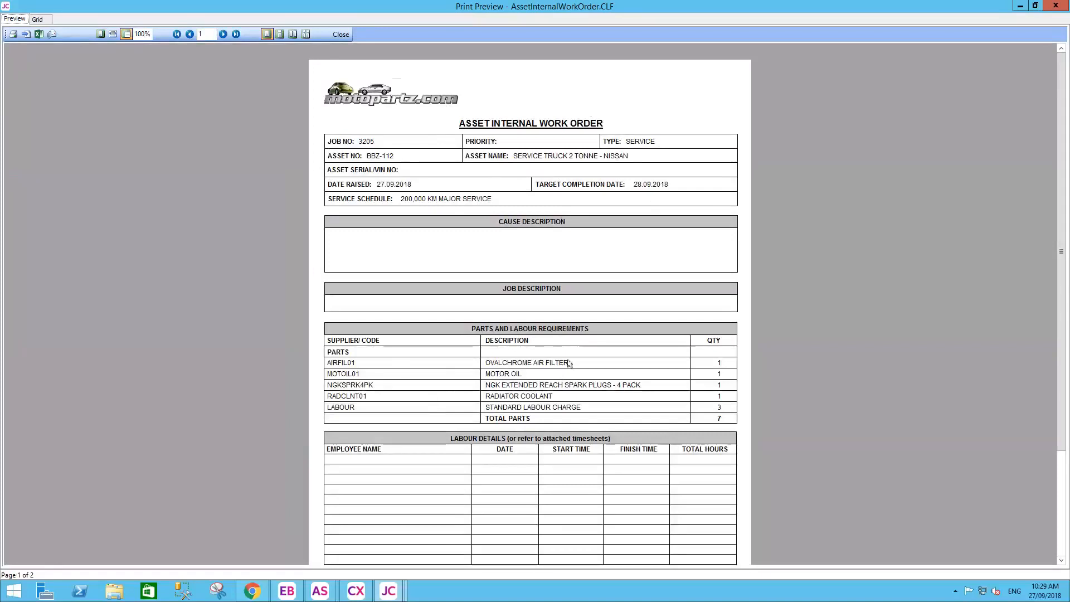
pyautogui.moveTo(1066, 254); pyautogui.dragTo(1067, 308)
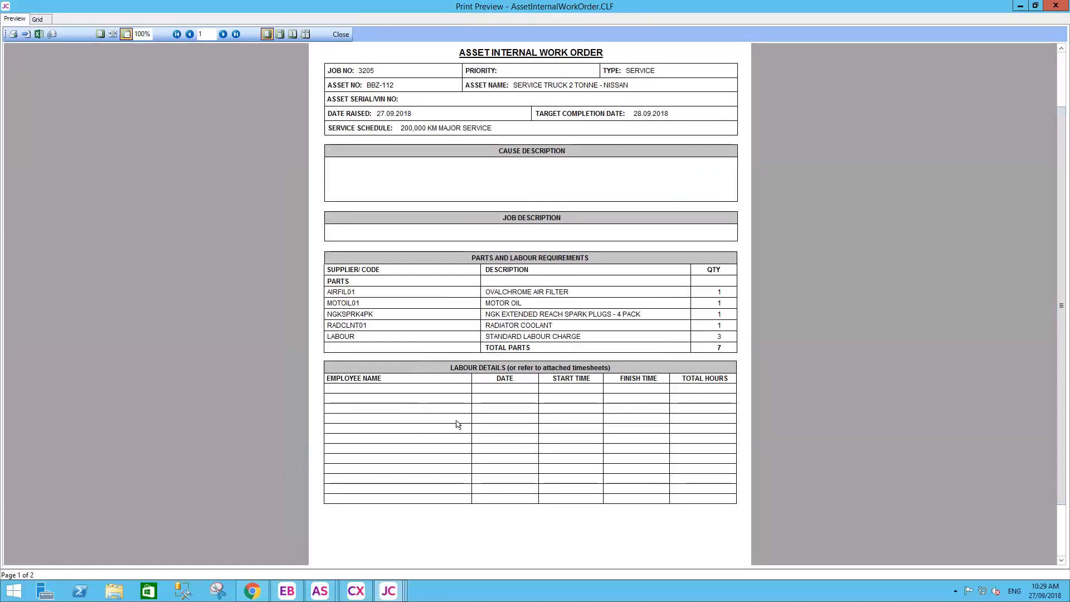
pyautogui.click(222, 34)
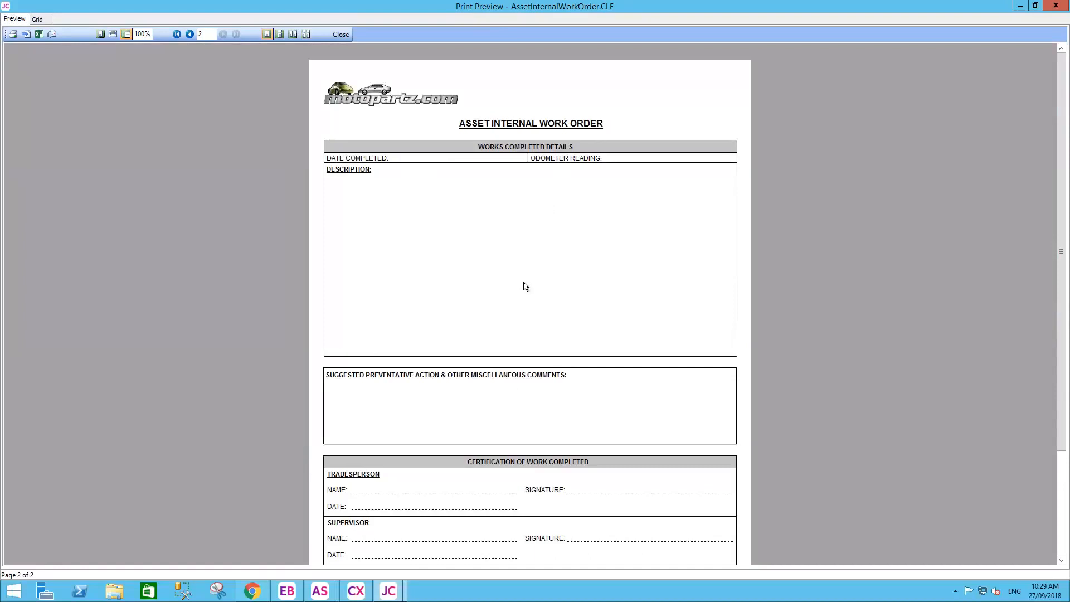
pyautogui.click(340, 35)
# Step: Set the LABOUR quote line's copy-to code to T and its cost group to LABOUR, and save the job
pyautogui.click(204, 155)
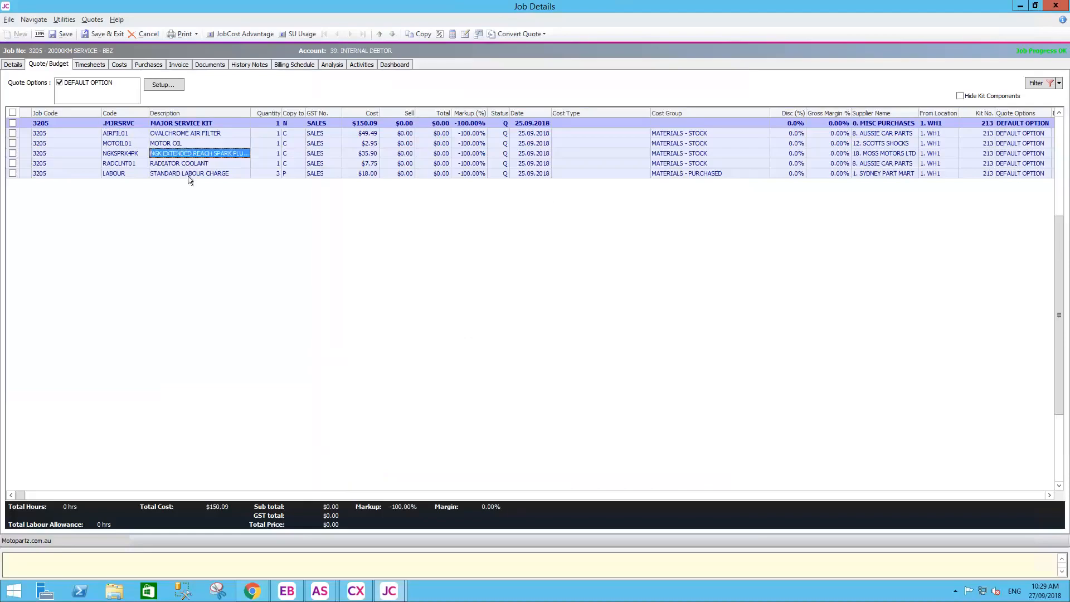
pyautogui.click(188, 176)
pyautogui.click(188, 144)
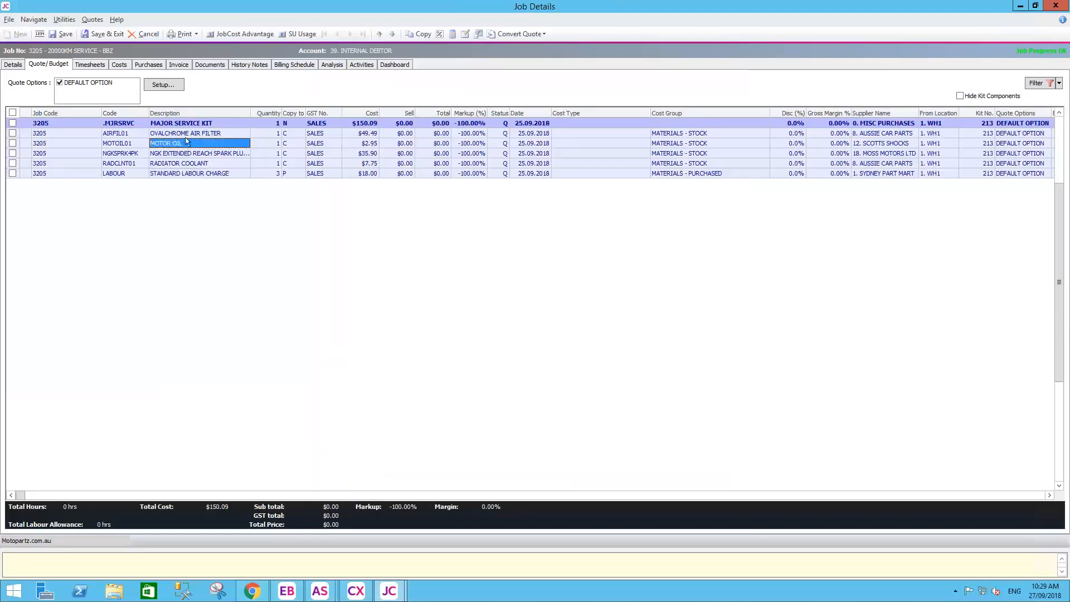
pyautogui.click(293, 174)
pyautogui.write('T')
pyautogui.press('Up')
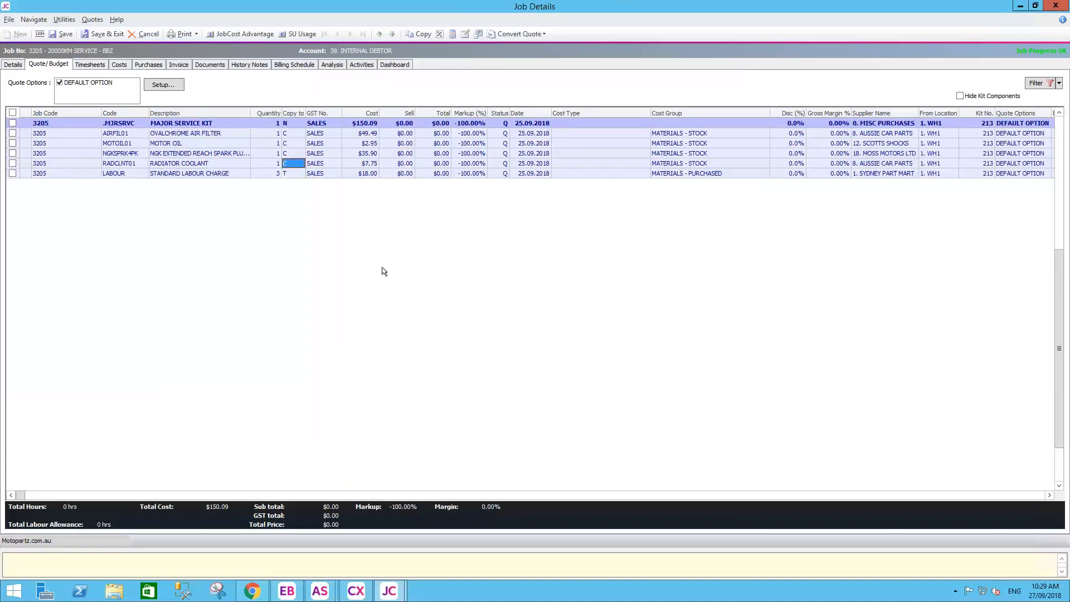
pyautogui.click(690, 173)
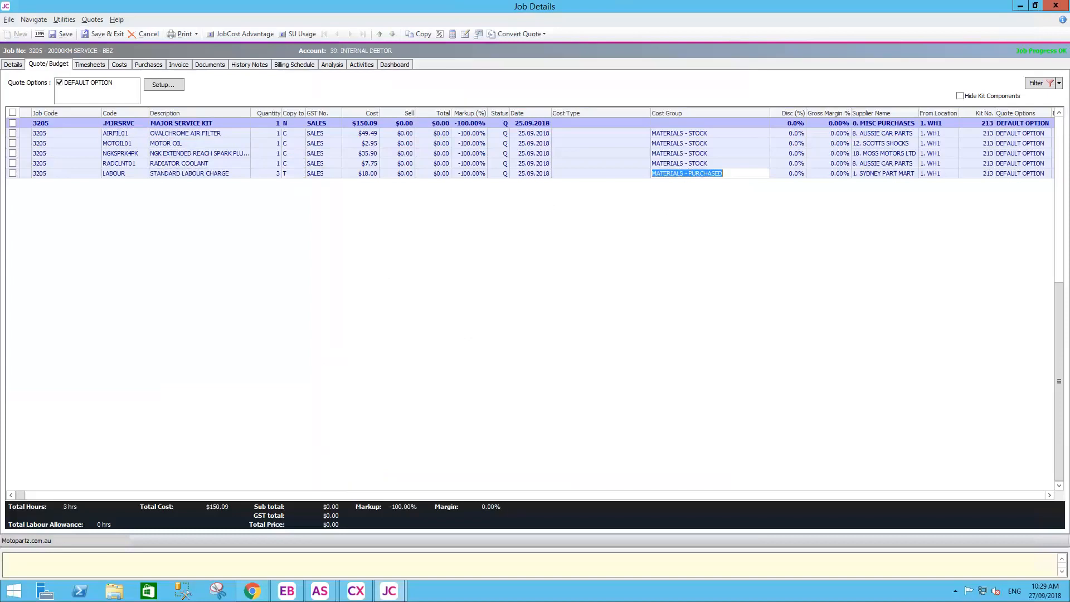
pyautogui.write('LABOUR')
pyautogui.press('Tab')
pyautogui.click(62, 34)
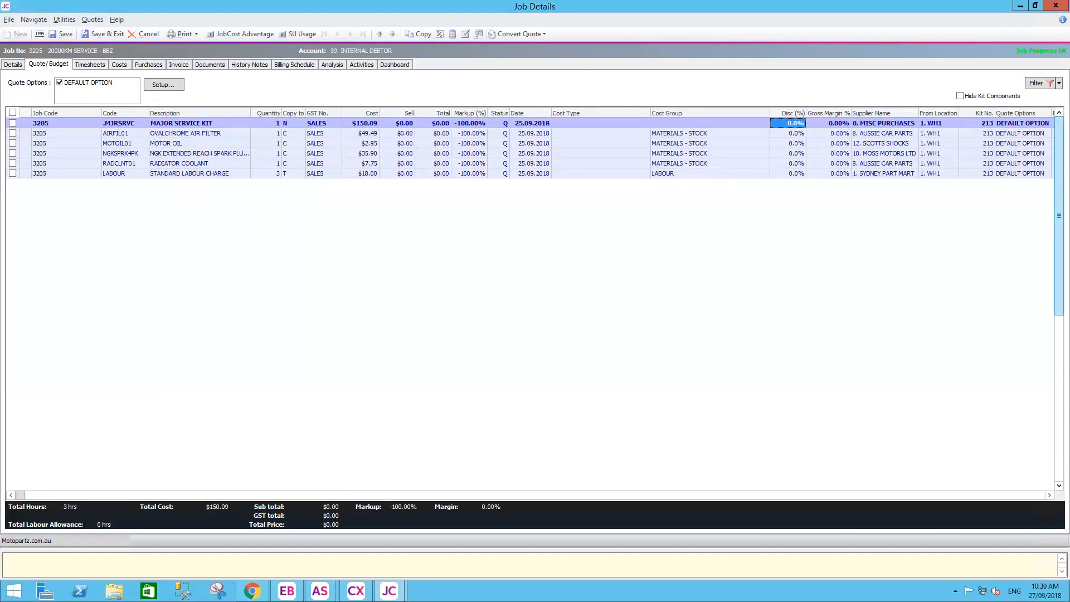
# Step: Add a timesheet line for the job manager with the labour item FIT1, Fitter - Normal Time
pyautogui.click(101, 65)
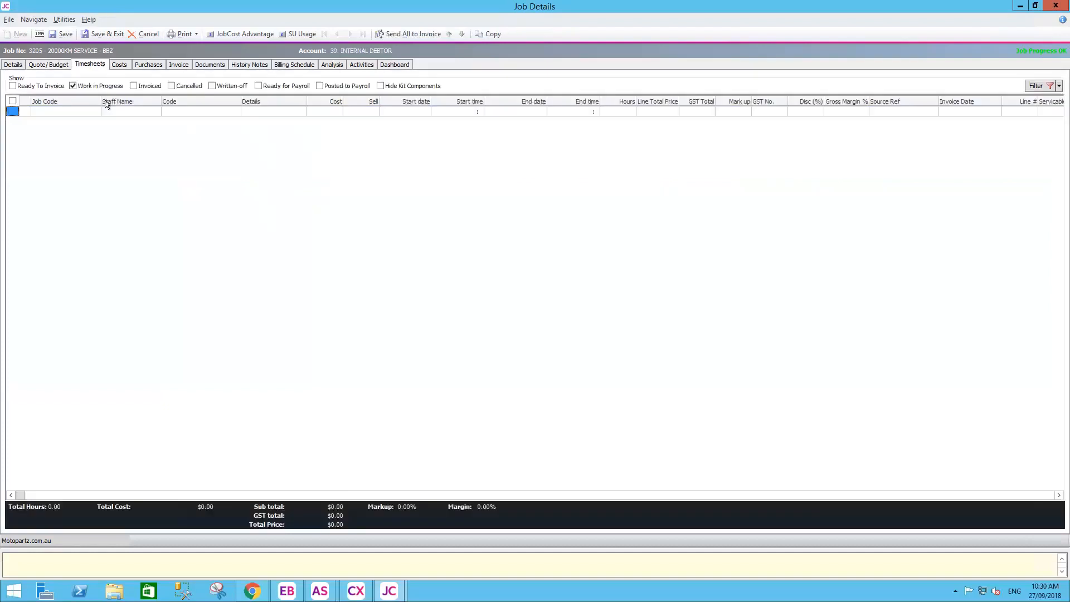
pyautogui.write('greg')
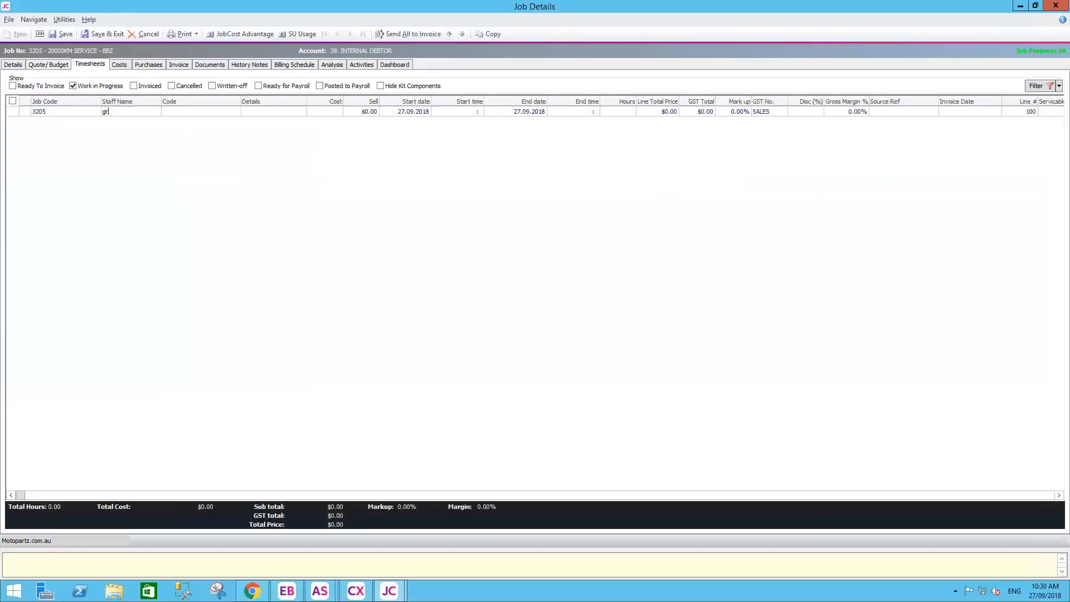
pyautogui.press('Return')
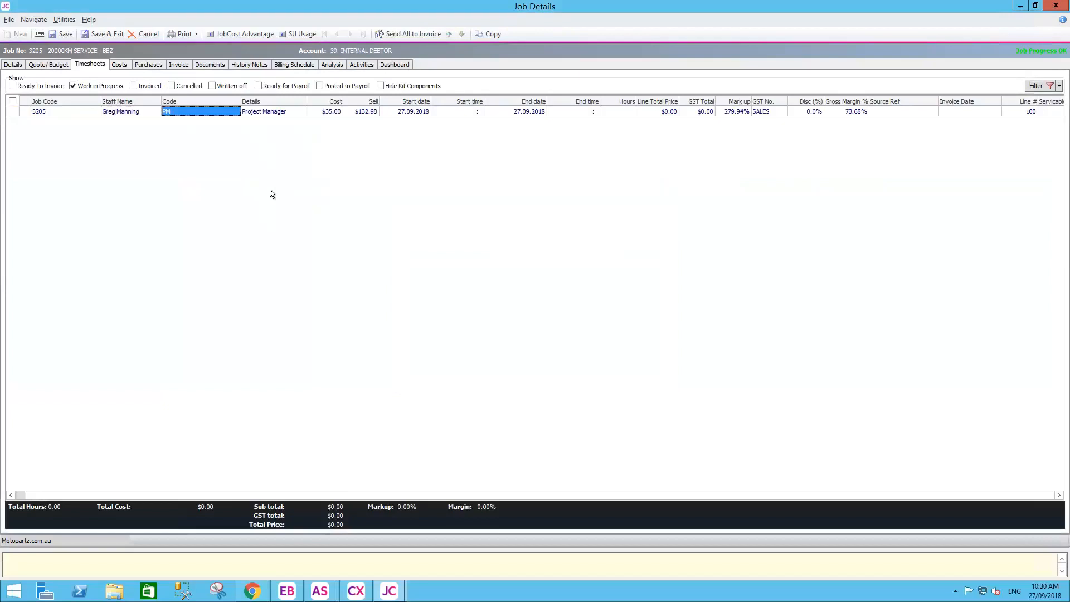
pyautogui.write('FITT')
pyautogui.press('Return')
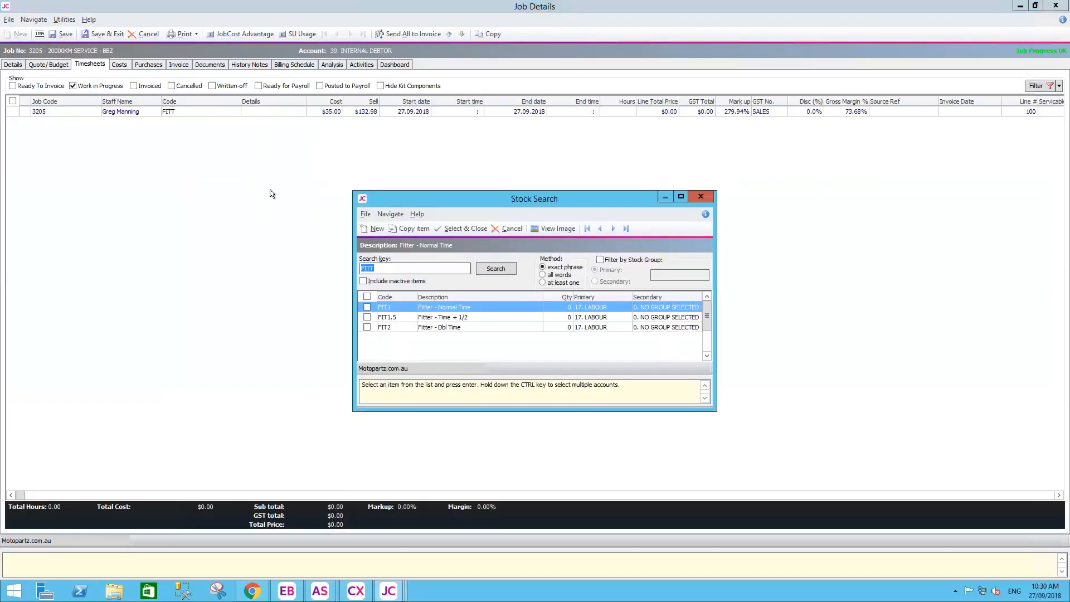
pyautogui.press('Return')
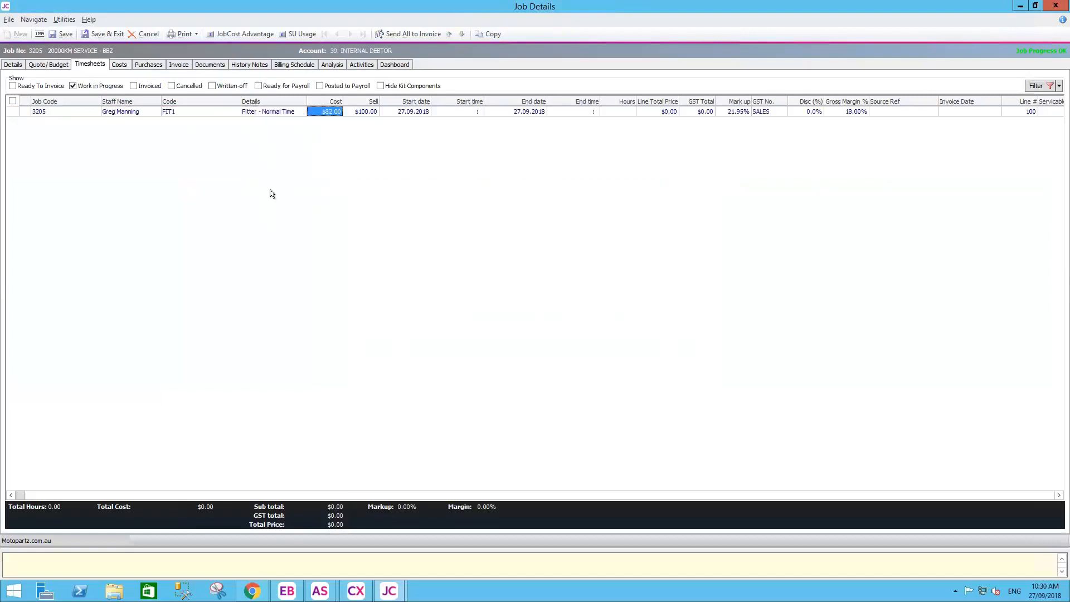
# Step: Set the timesheet line's hours to 3 and save the job
pyautogui.press('Return')
pyautogui.press('Return')
pyautogui.press('Return')
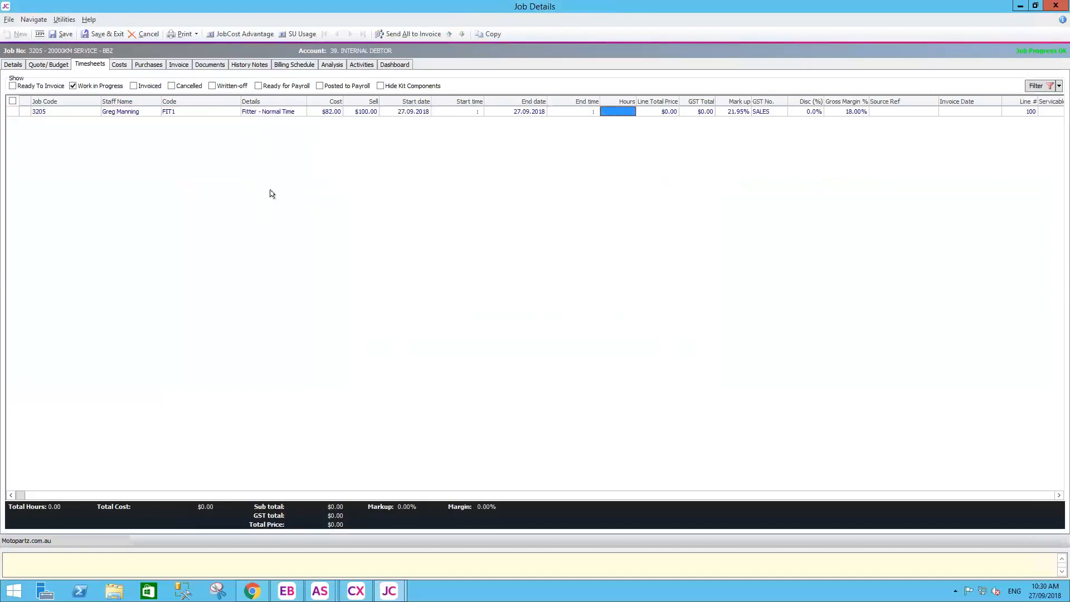
pyautogui.write('3')
pyautogui.press('Return')
pyautogui.click(63, 34)
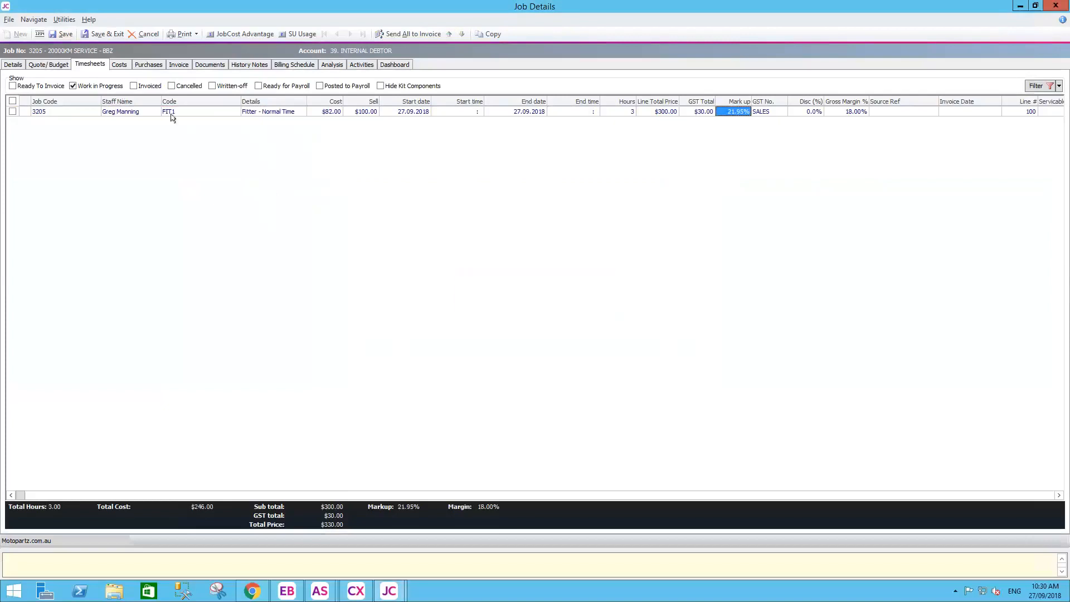
# Step: Send the OVALCHROME AIR FILTER quote line direct to invoice, and check the job's costs and quote lines
pyautogui.click(57, 67)
pyautogui.click(294, 133)
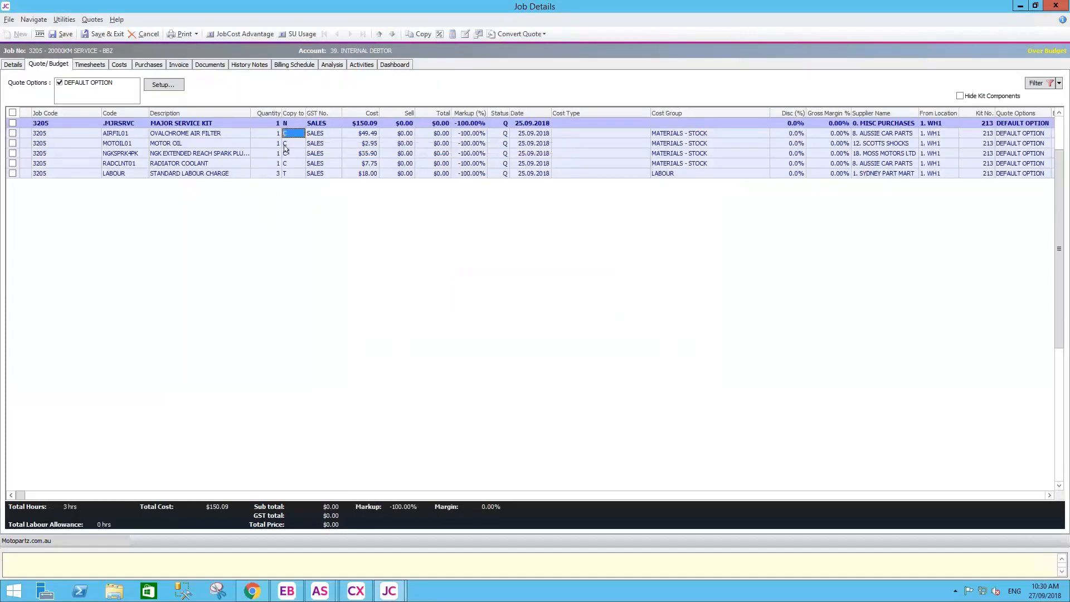
pyautogui.click(238, 134)
pyautogui.rightClick(237, 134)
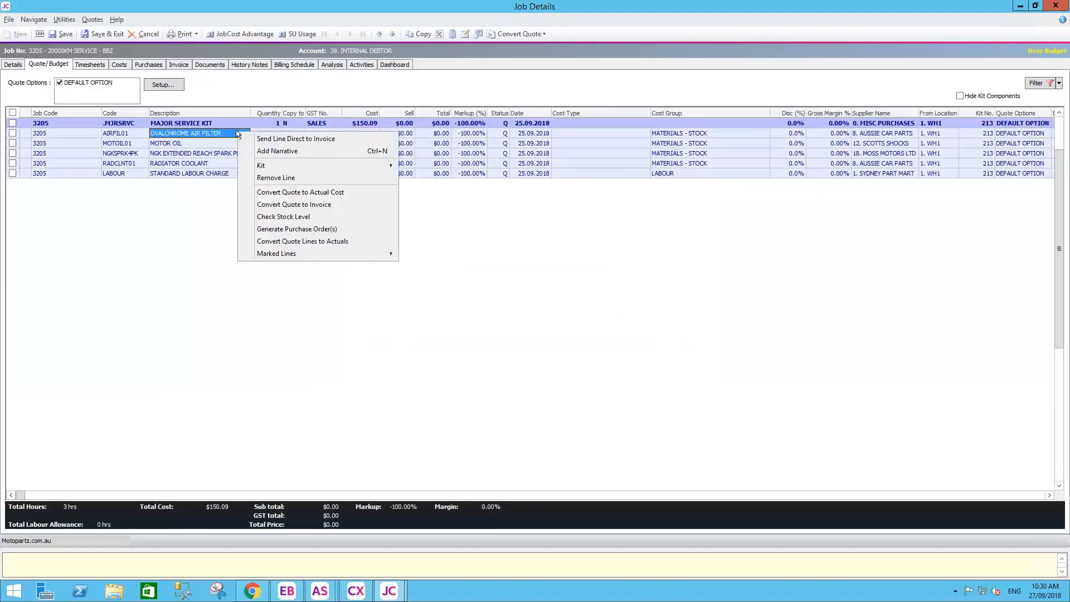
pyautogui.click(258, 139)
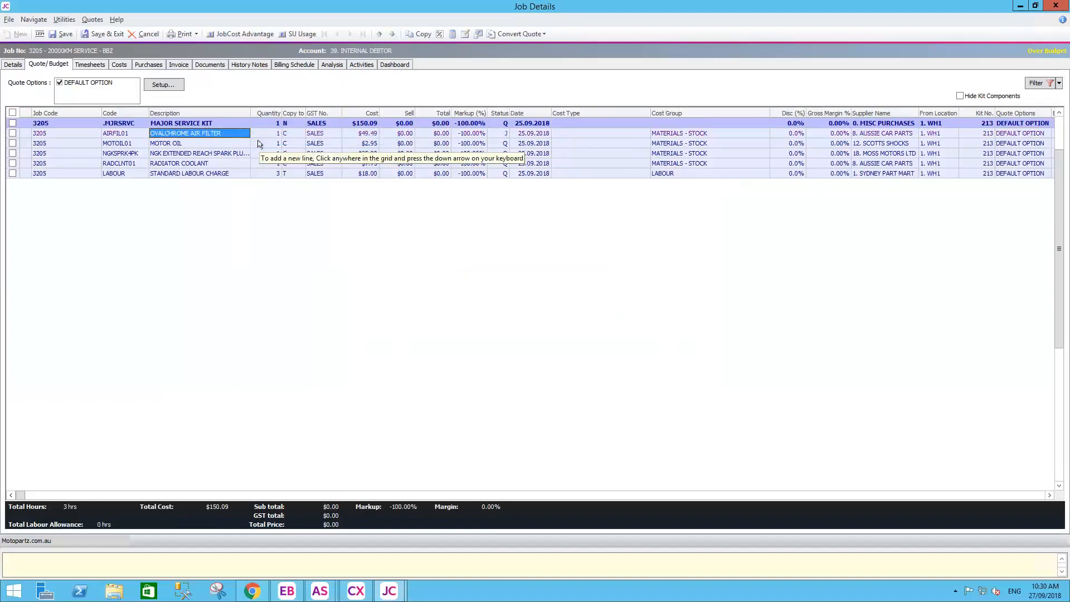
pyautogui.click(119, 65)
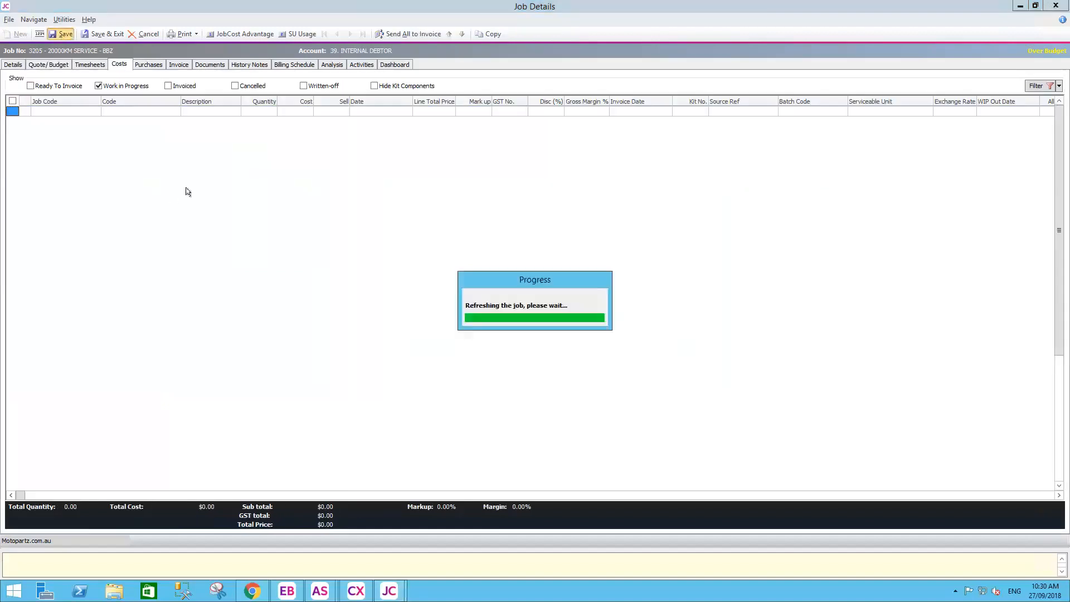
pyautogui.click(56, 67)
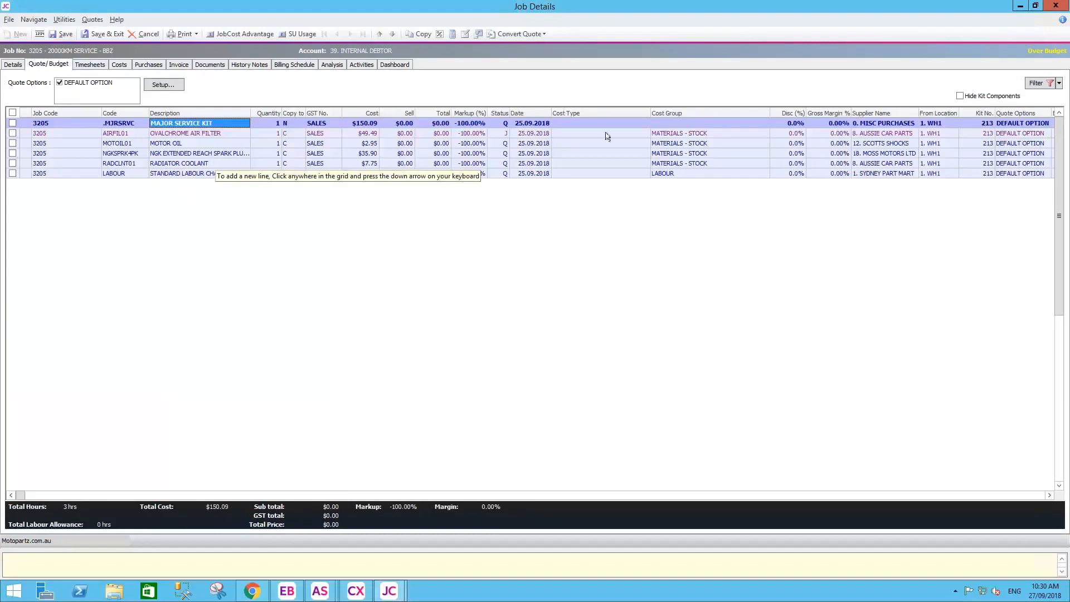
pyautogui.press('Down')
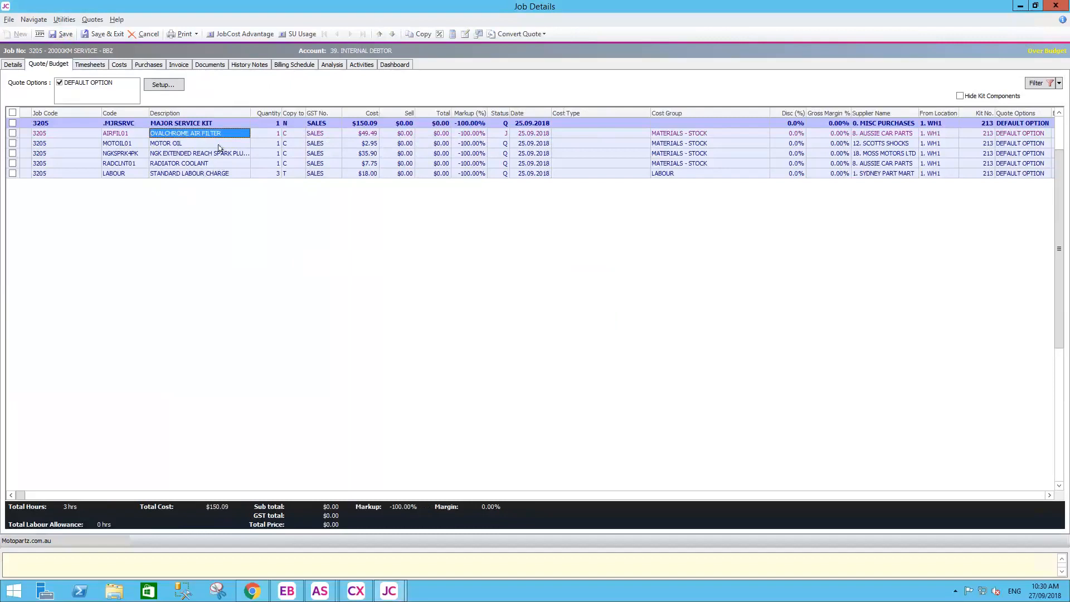
# Step: Open the job's serviceable unit BBZ-112 and find the 20000KM SERVICE - BBZ job in its serviceable history
pyautogui.click(13, 65)
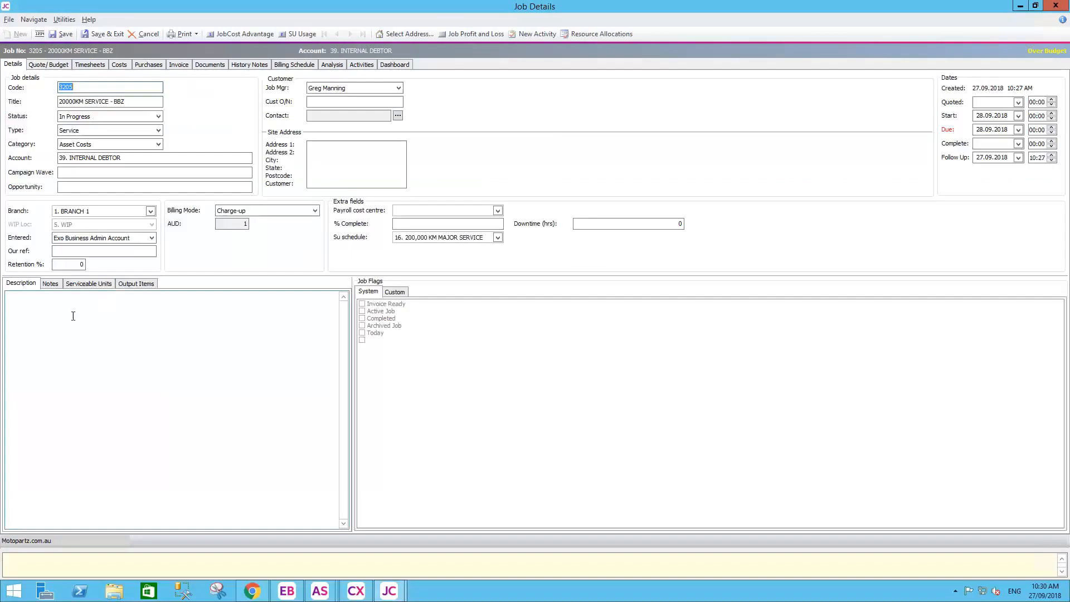
pyautogui.click(87, 283)
pyautogui.doubleClick(137, 308)
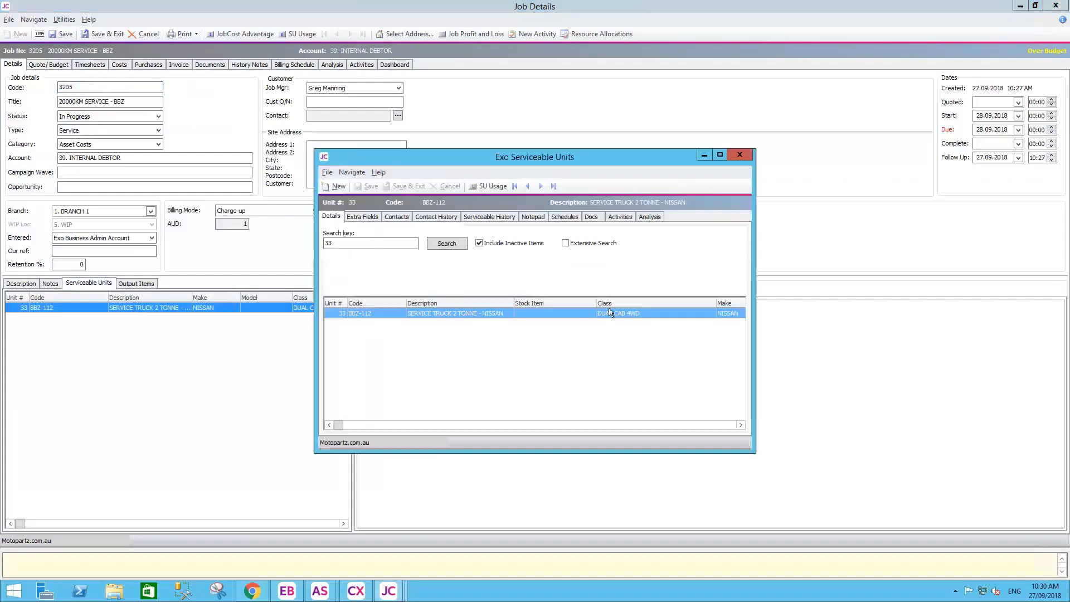
pyautogui.click(491, 217)
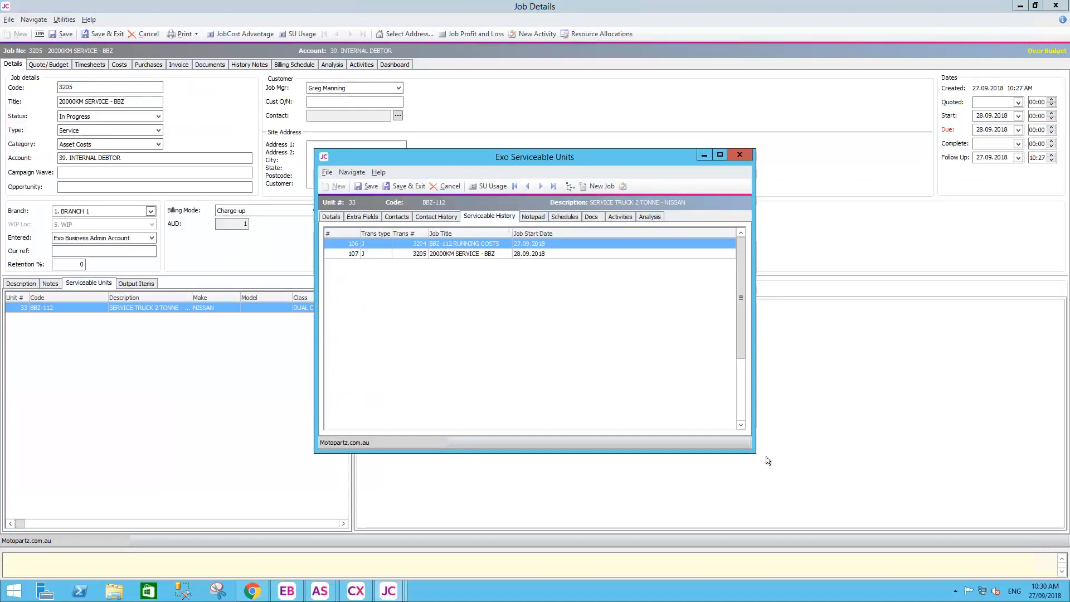
pyautogui.moveTo(754, 453); pyautogui.dragTo(1004, 480)
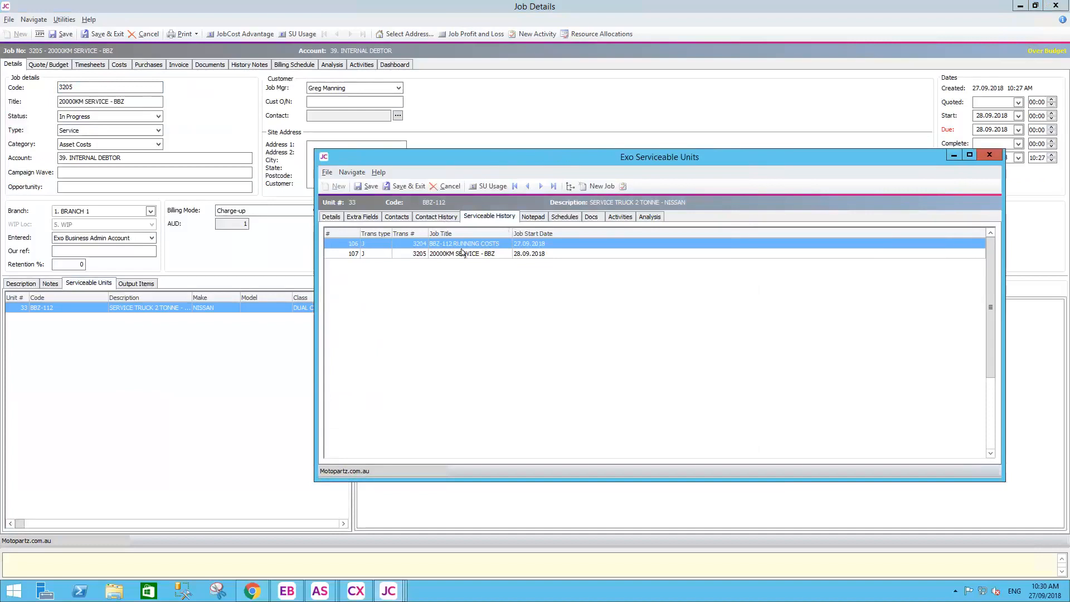
pyautogui.click(464, 254)
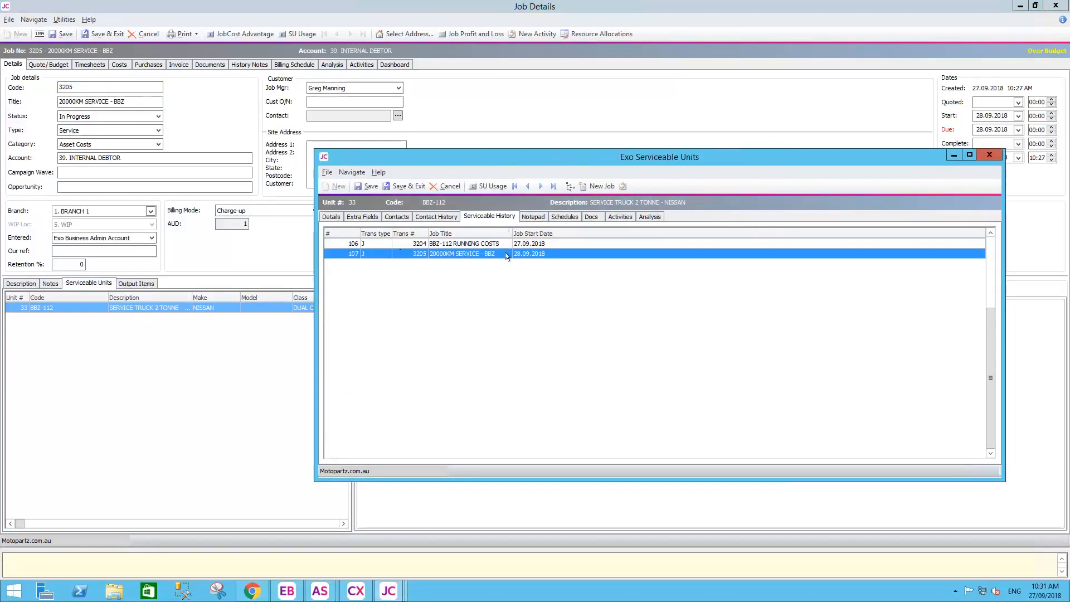
# Step: Check the job's costs, save and close the job, and select BBZ-112 RUNNING COSTS in the unit's serviceable history
pyautogui.click(119, 64)
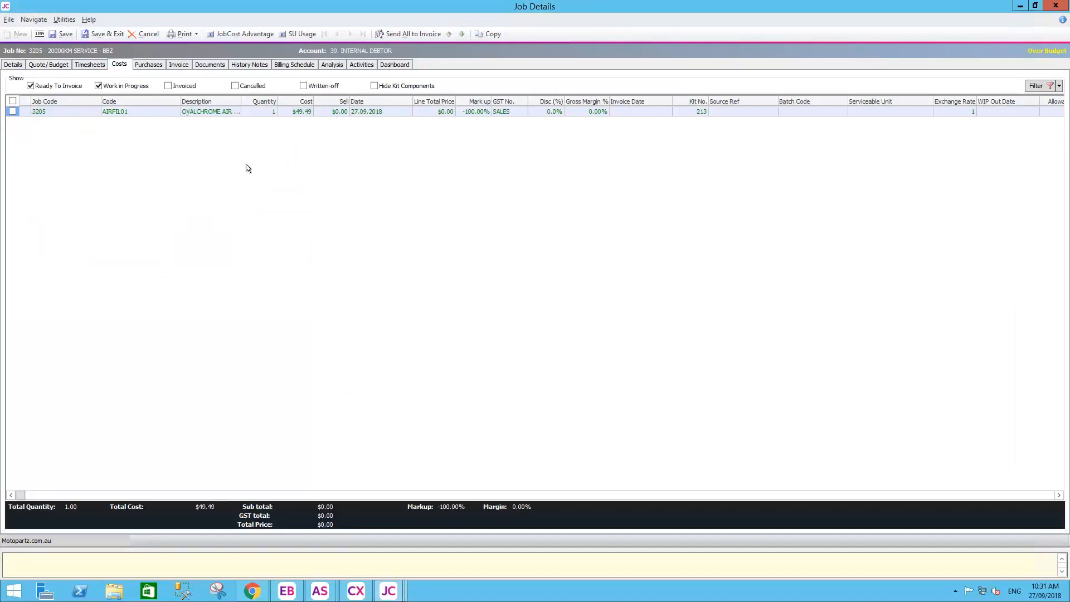
pyautogui.click(103, 35)
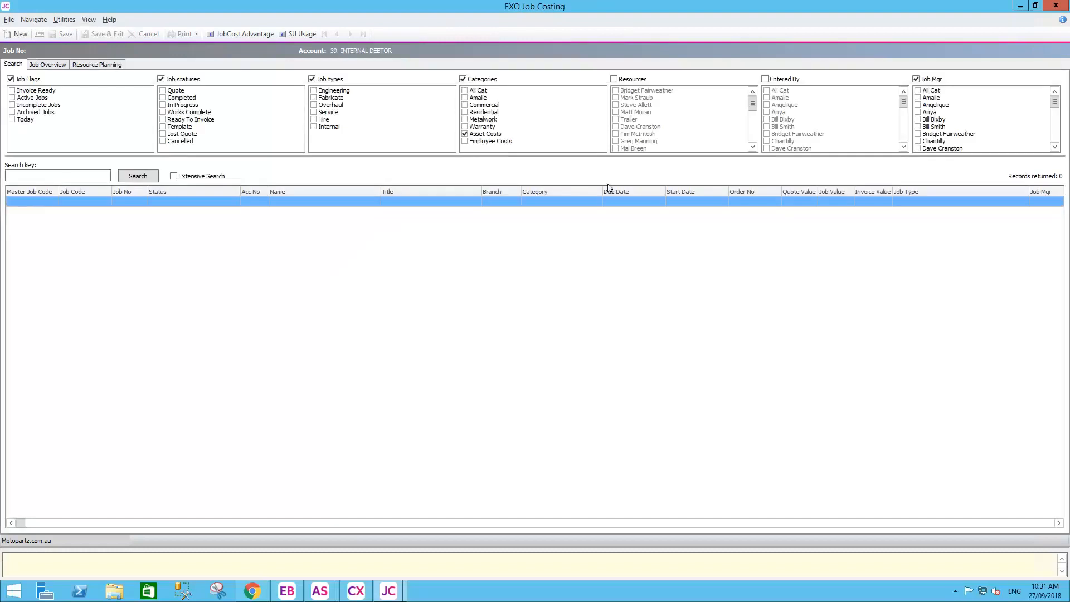
pyautogui.click(1056, 6)
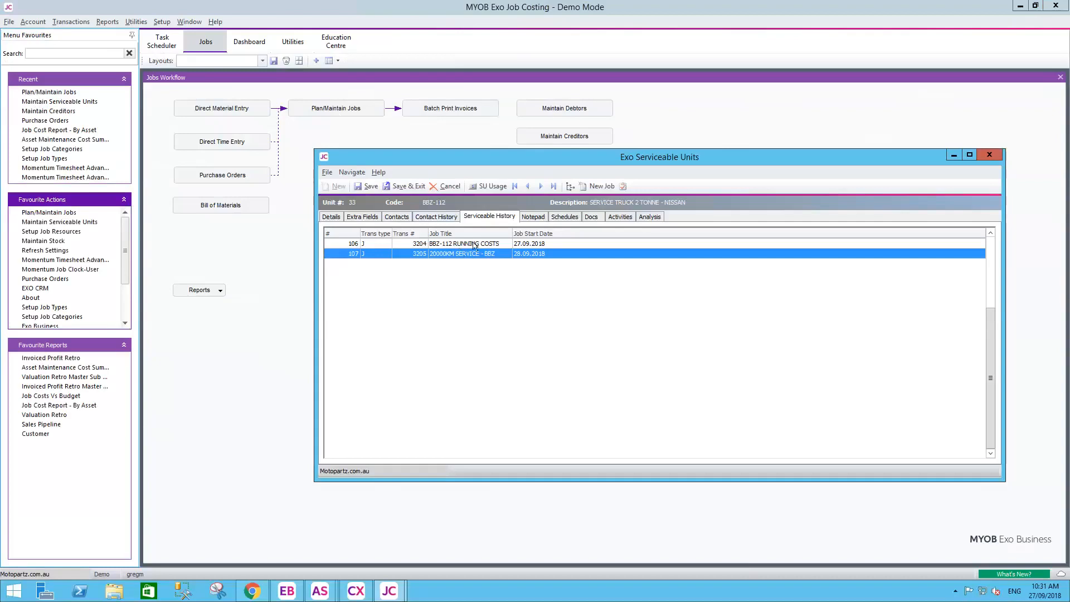
pyautogui.click(473, 245)
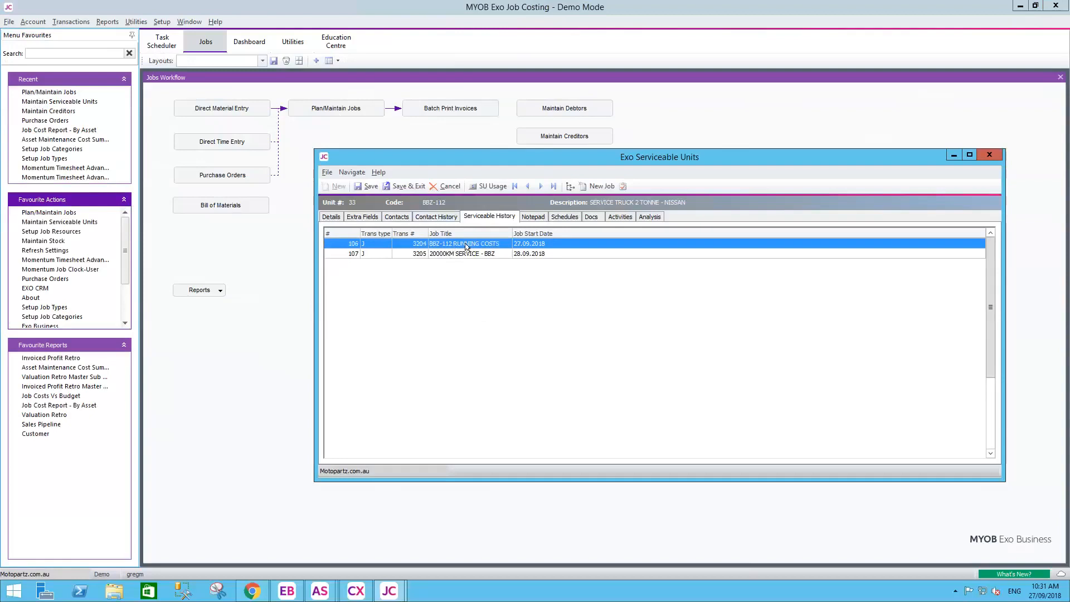
# Step: Open the BBZ-112 RUNNING COSTS job from the serviceable history and check its serviceable units and cost lines
pyautogui.click(467, 256)
pyautogui.click(469, 247)
pyautogui.doubleClick(468, 247)
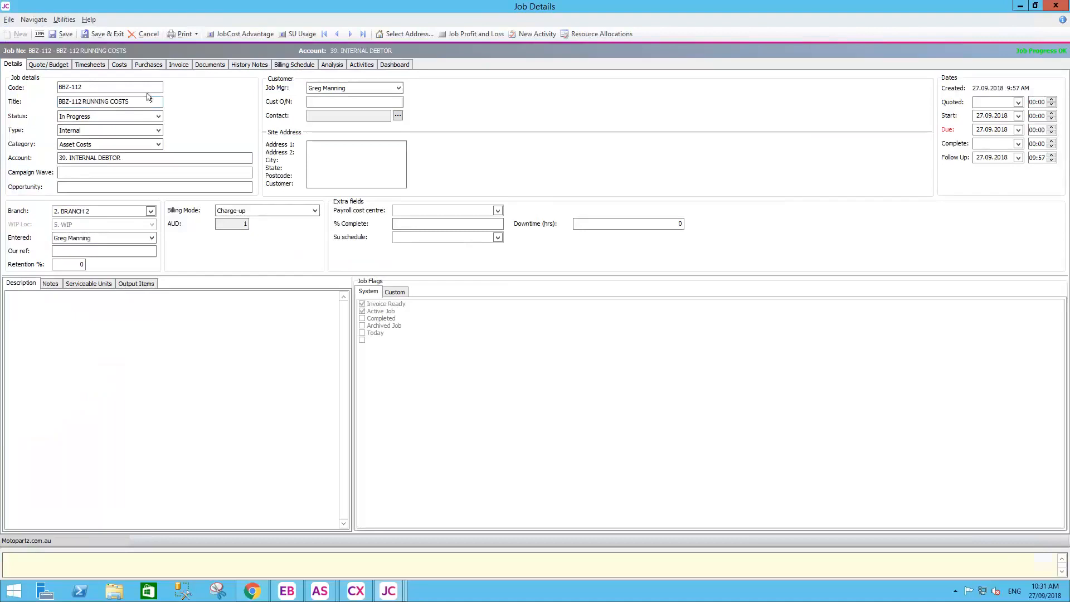
pyautogui.click(88, 283)
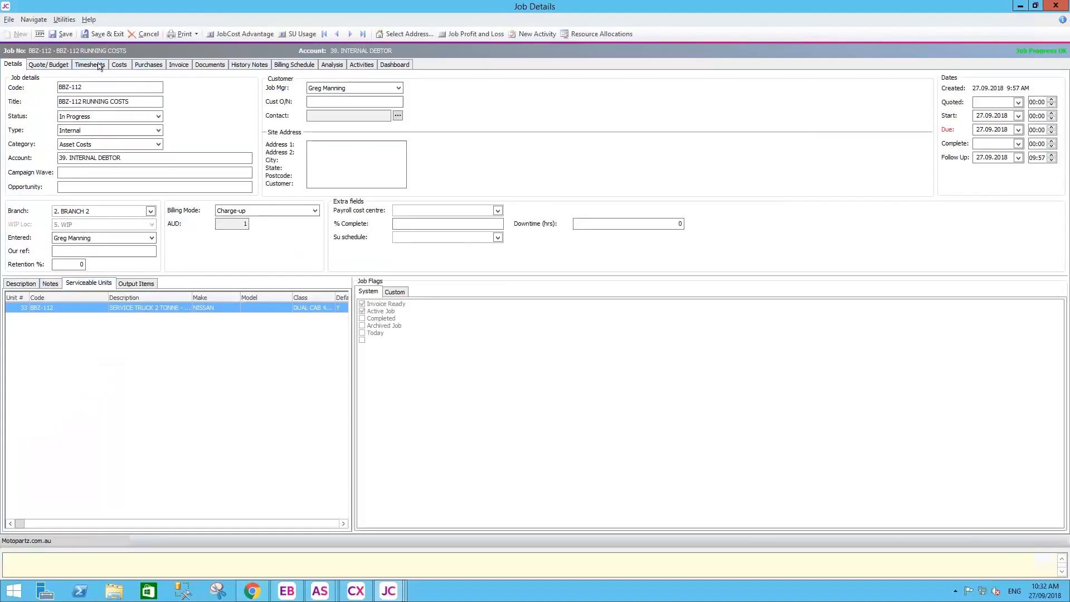
pyautogui.click(122, 65)
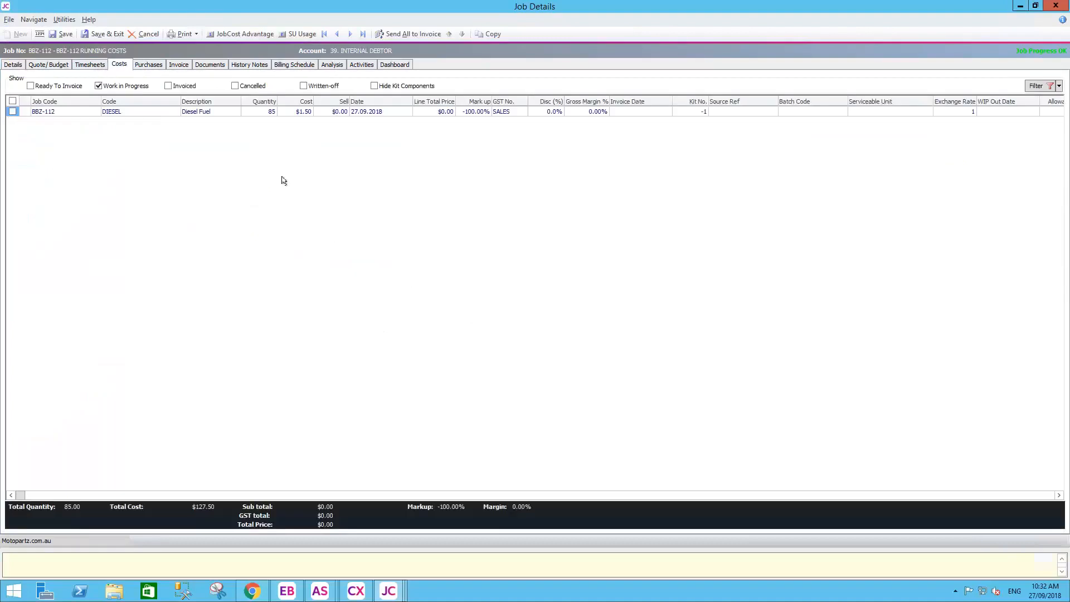
# Step: Open the DIESEL cost line's stock item, check its ledger posting profile, and close it without changes
pyautogui.click(114, 114)
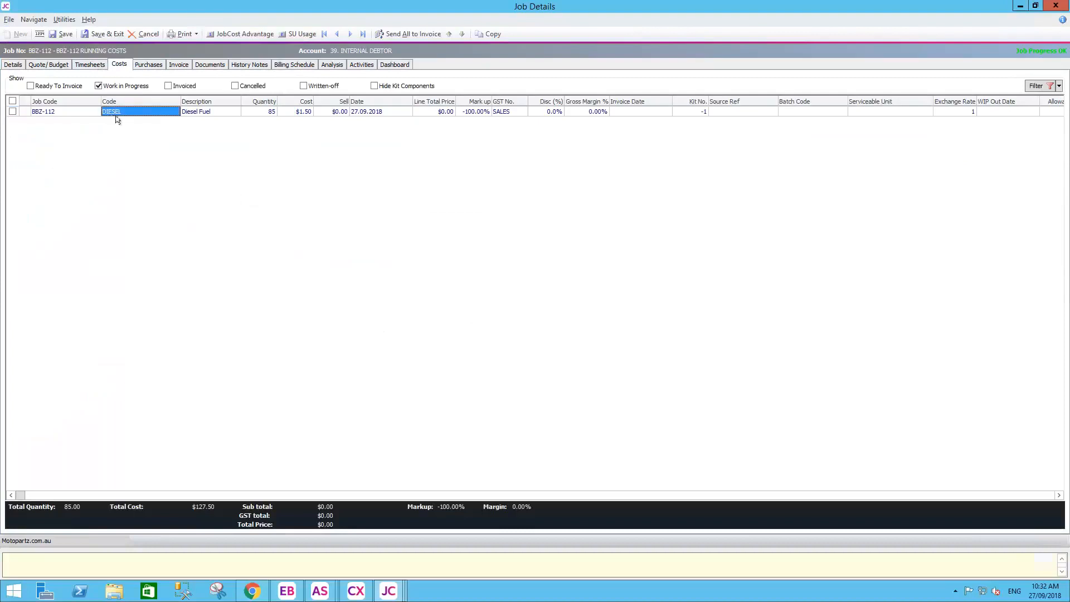
pyautogui.doubleClick(113, 112)
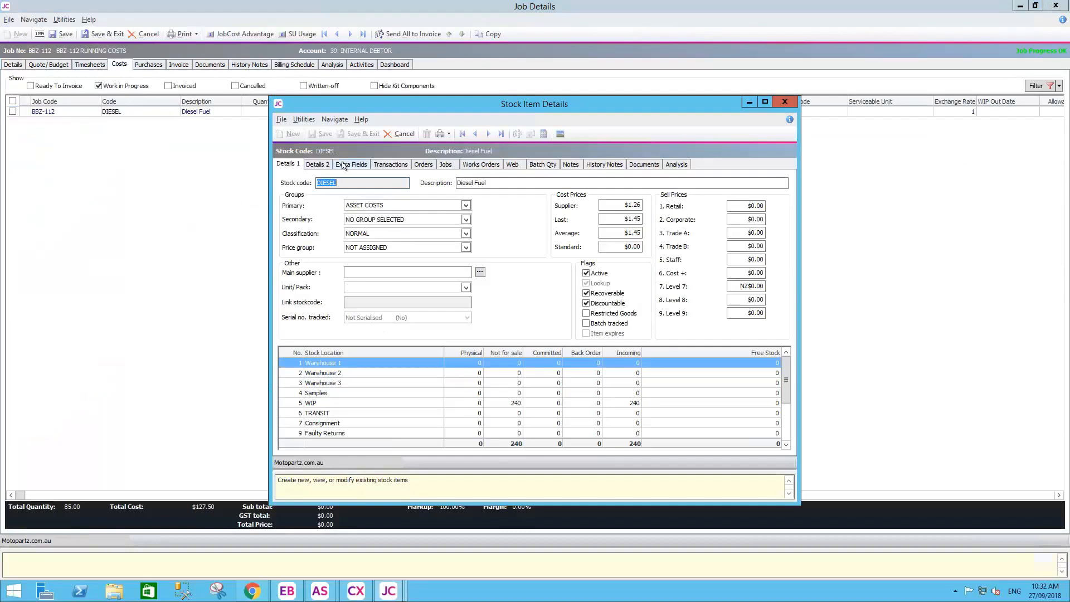
pyautogui.click(324, 165)
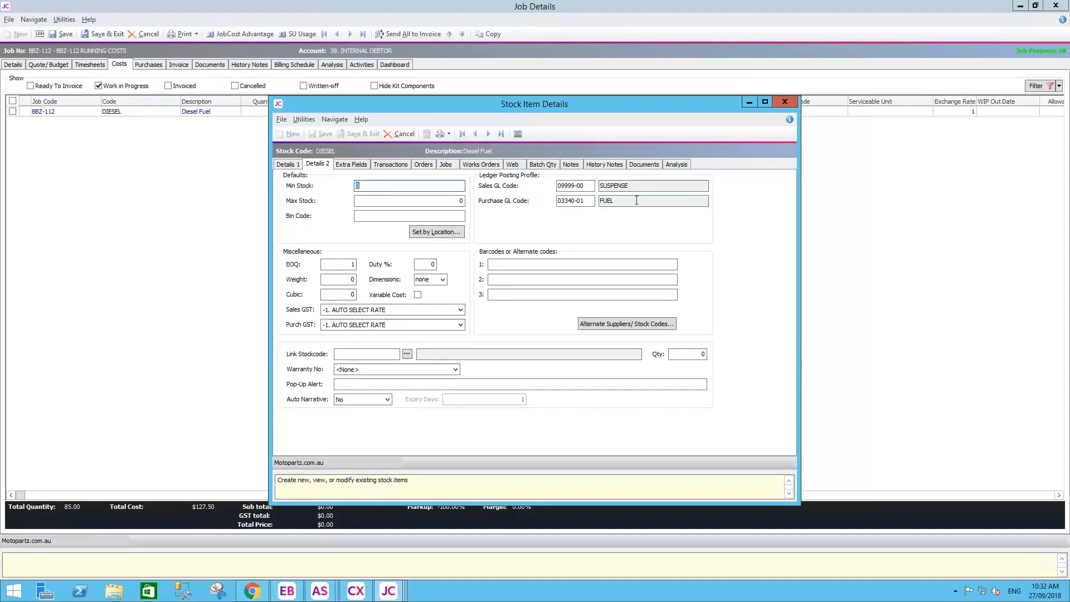
pyautogui.click(401, 134)
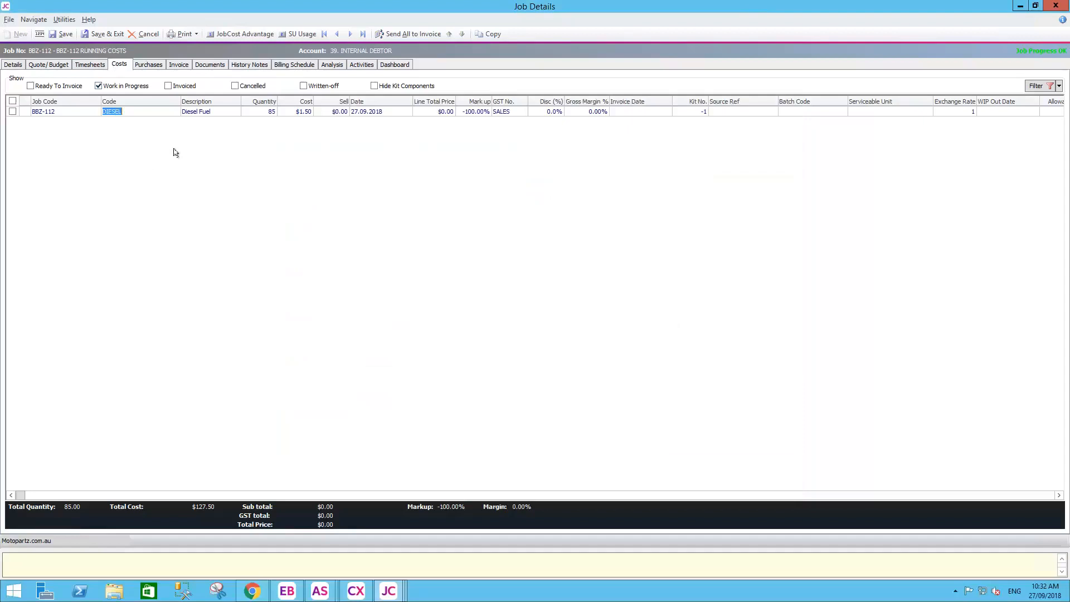
# Step: Return to the job's main details, then save and close both the job and the BBZ-112 serviceable unit
pyautogui.click(14, 64)
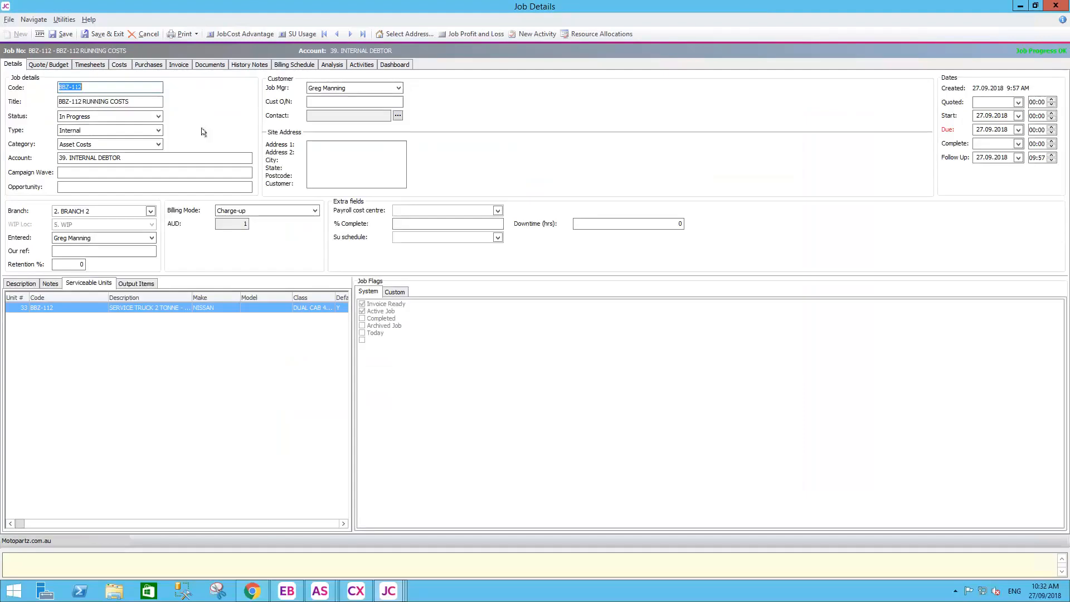
pyautogui.click(114, 34)
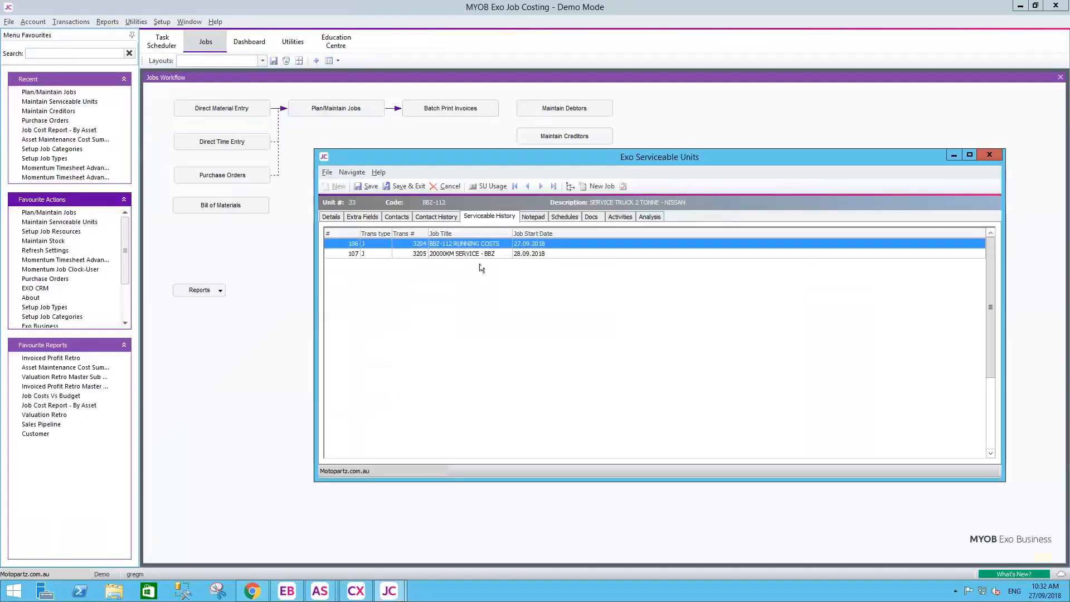
pyautogui.click(407, 187)
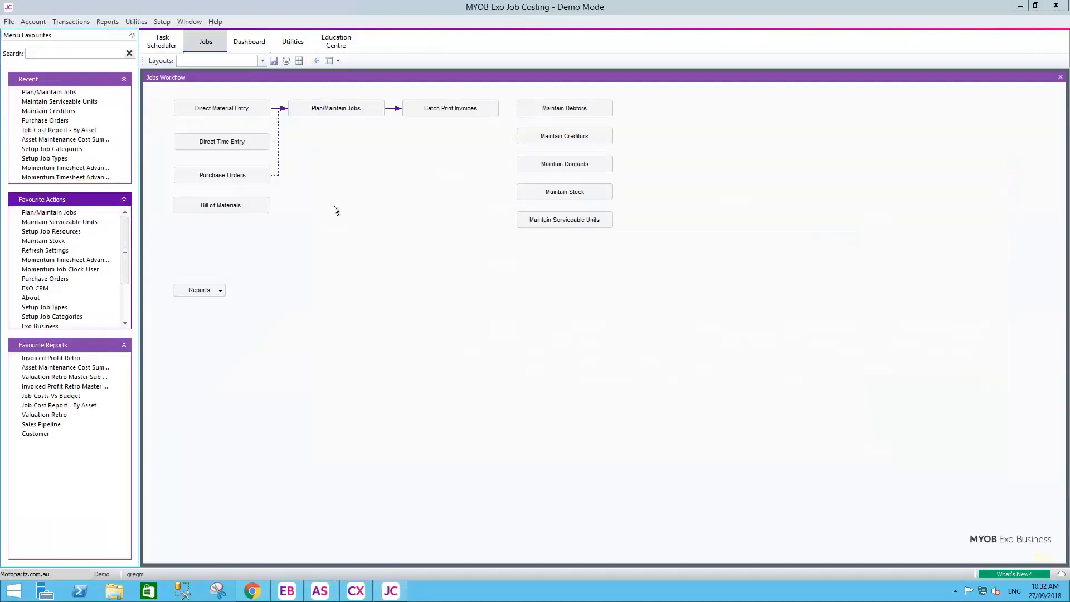
# Step: Preview the Asset Maintenance Cost Summary report with its default parameters
pyautogui.click(108, 22)
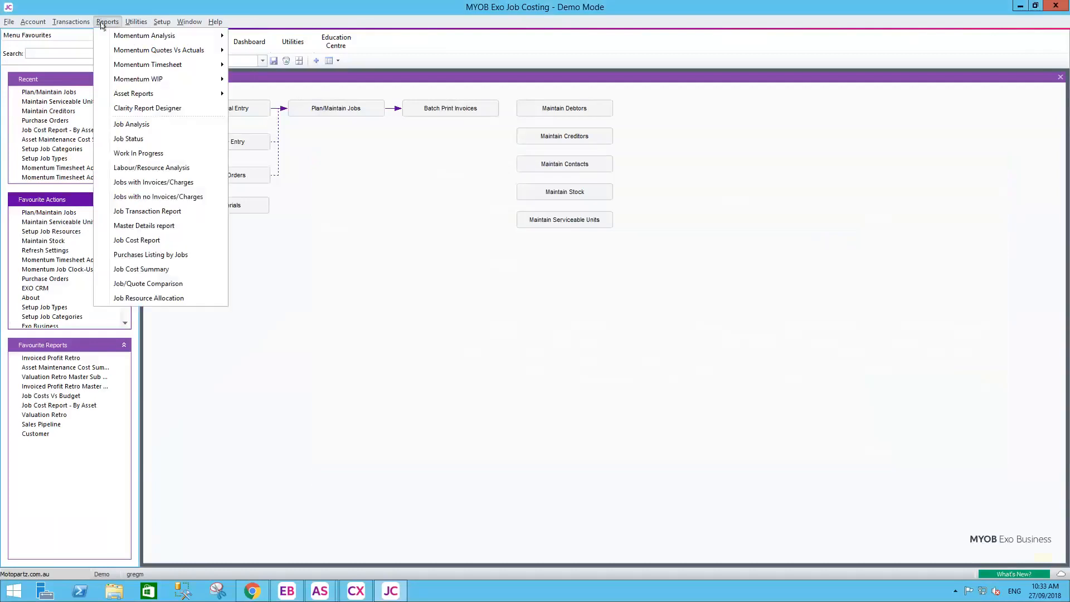
pyautogui.moveTo(202, 96)
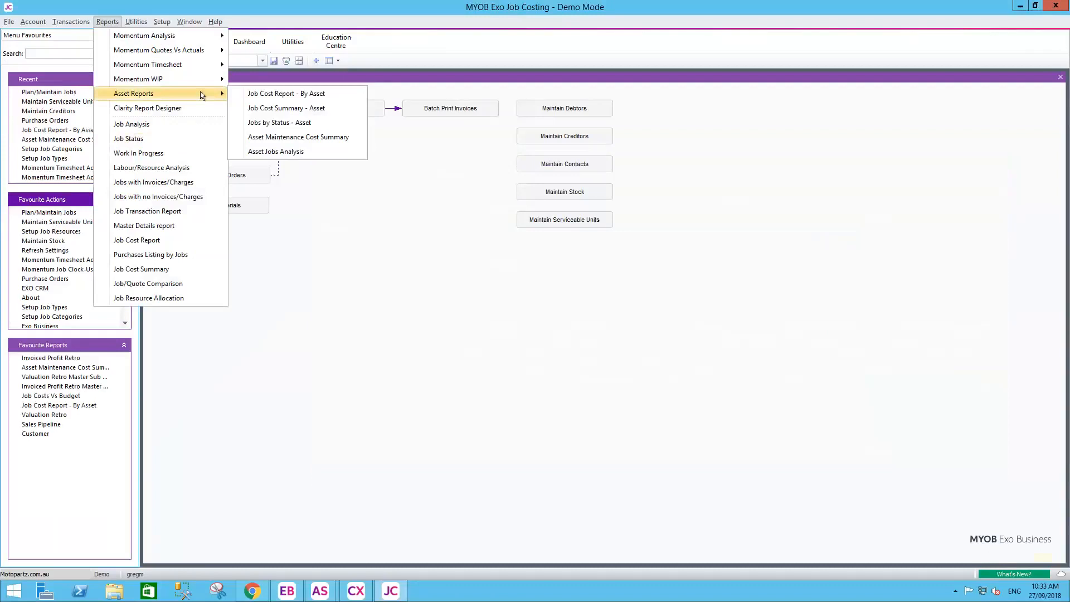
pyautogui.click(265, 138)
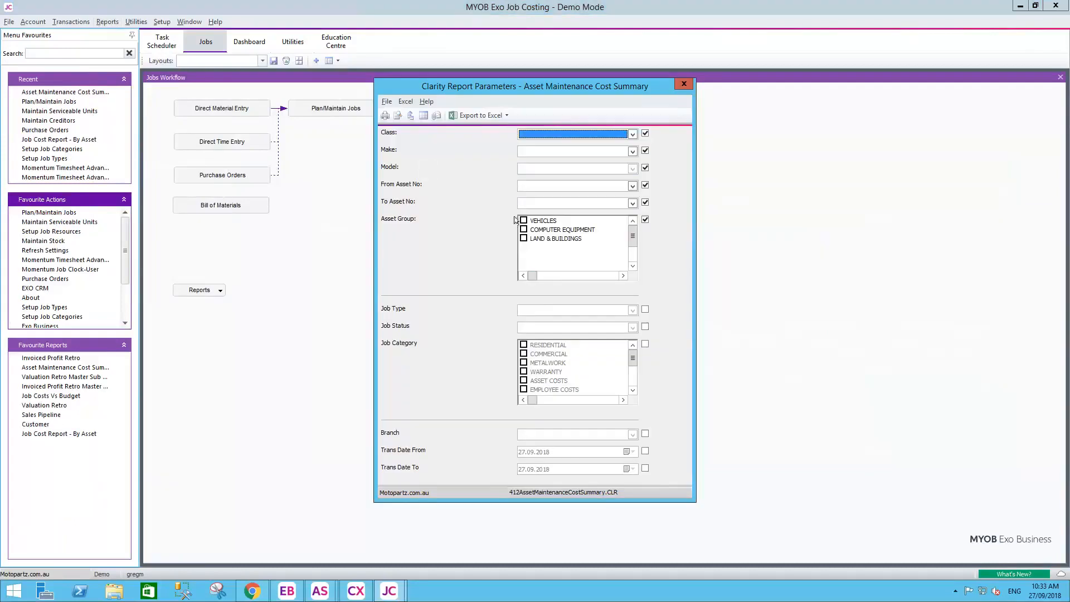
pyautogui.click(402, 115)
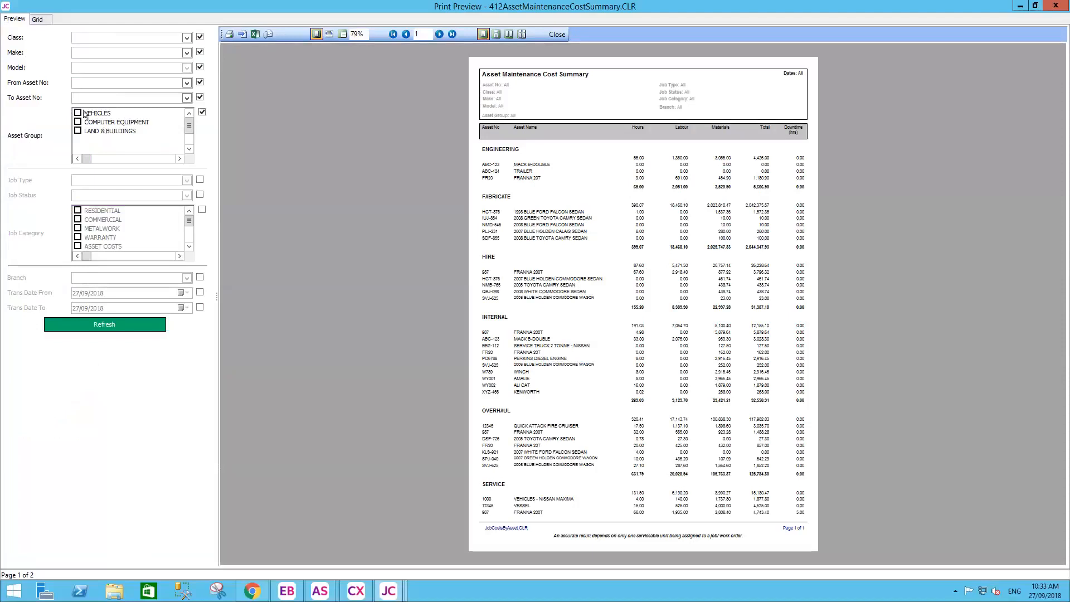
# Step: Filter the report to the VEHICLES, COMPUTER EQUIPMENT and LAND & BUILDINGS asset groups
pyautogui.click(78, 113)
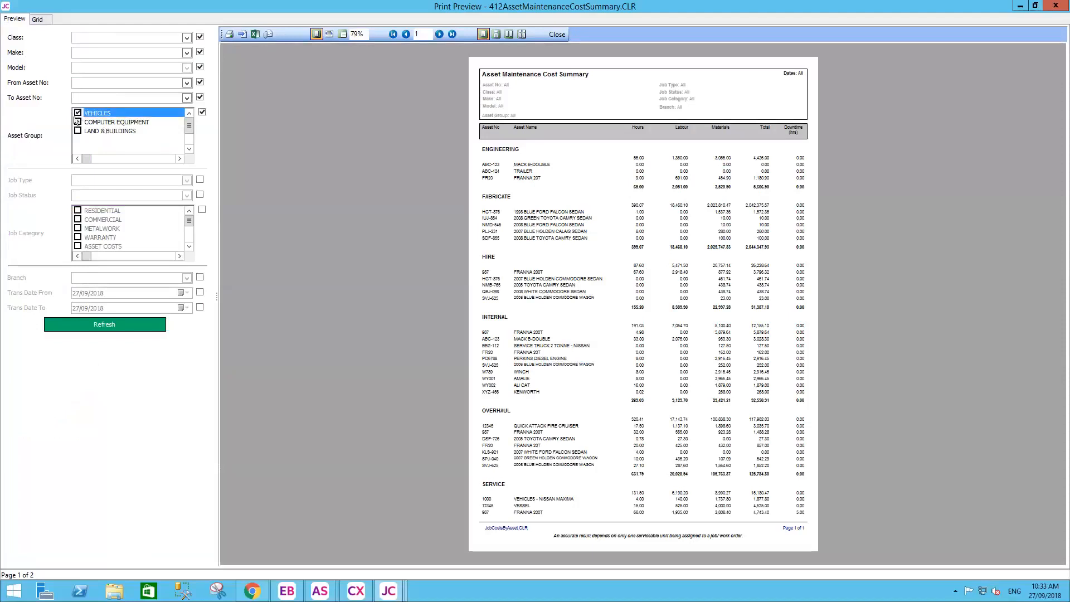
pyautogui.click(78, 122)
pyautogui.click(78, 131)
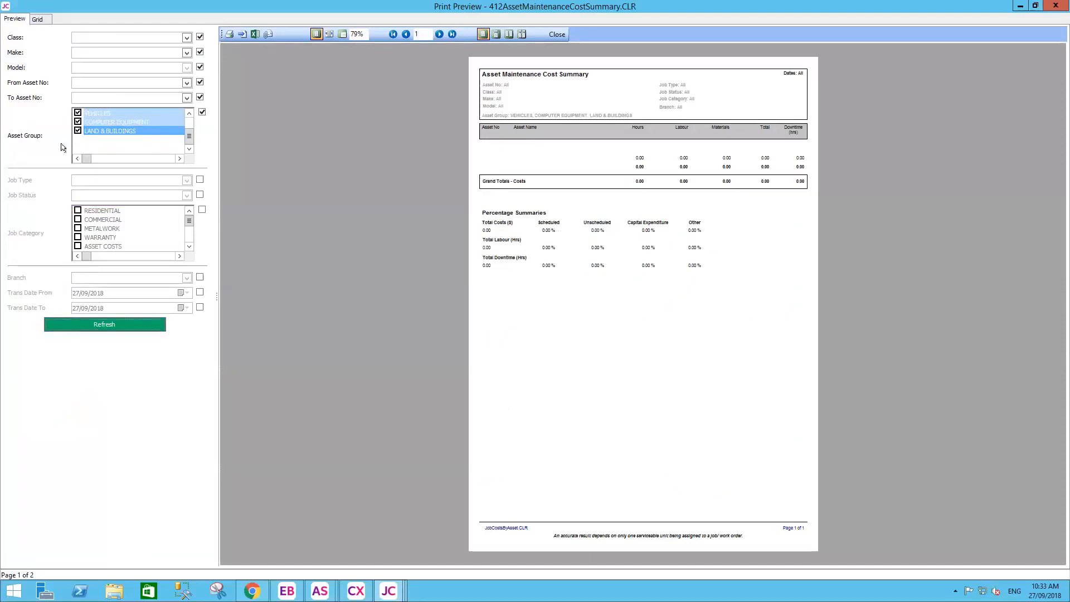
# Step: Clear the asset group selections, refresh the Asset Maintenance Cost Summary, review it, and close the preview
pyautogui.click(78, 112)
pyautogui.click(78, 122)
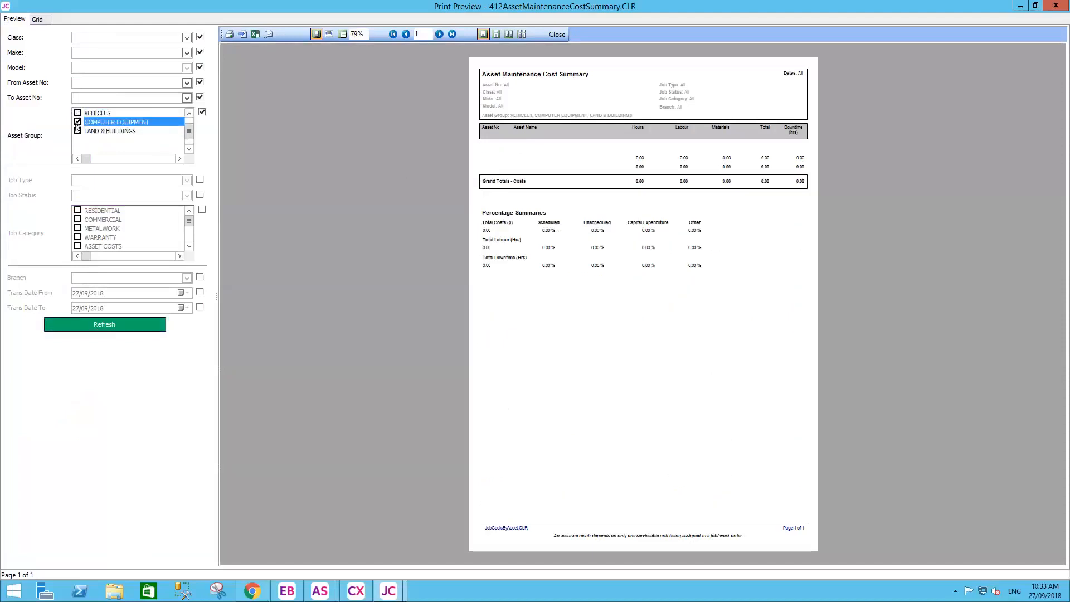
pyautogui.click(77, 125)
pyautogui.click(89, 324)
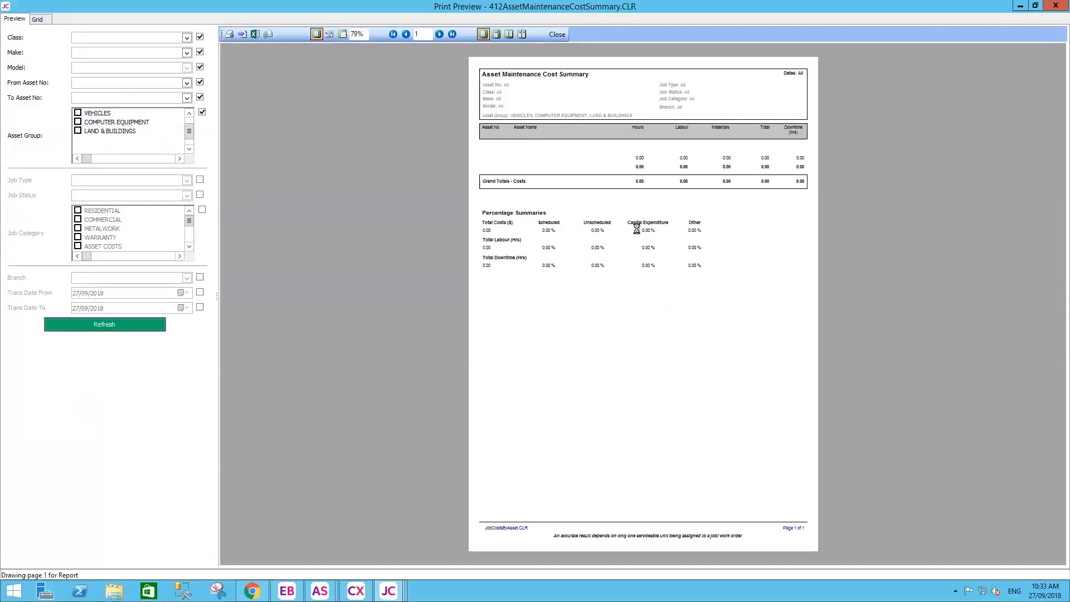
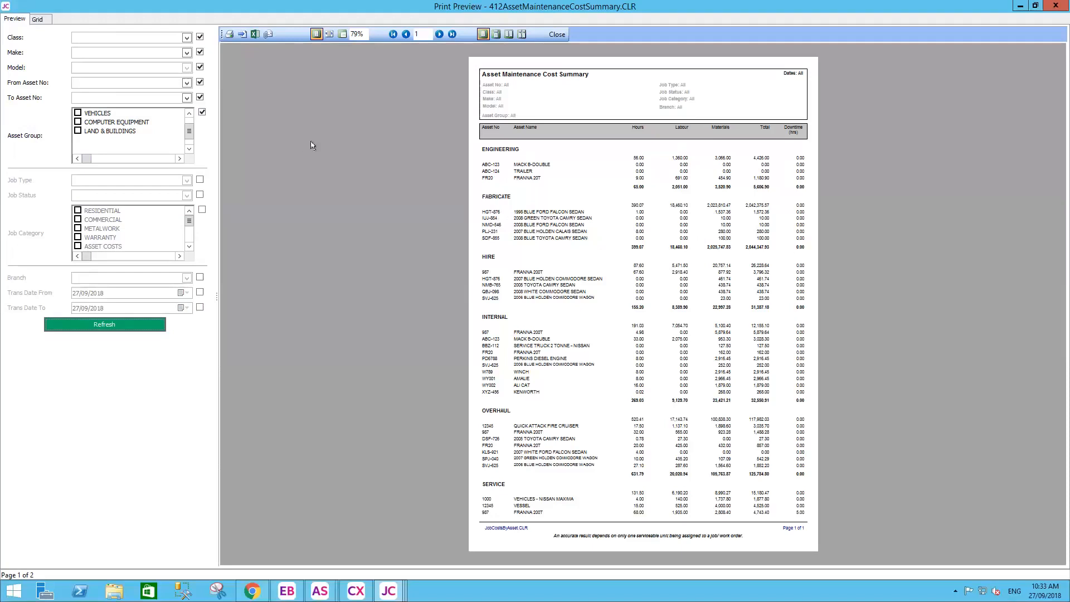
pyautogui.click(556, 35)
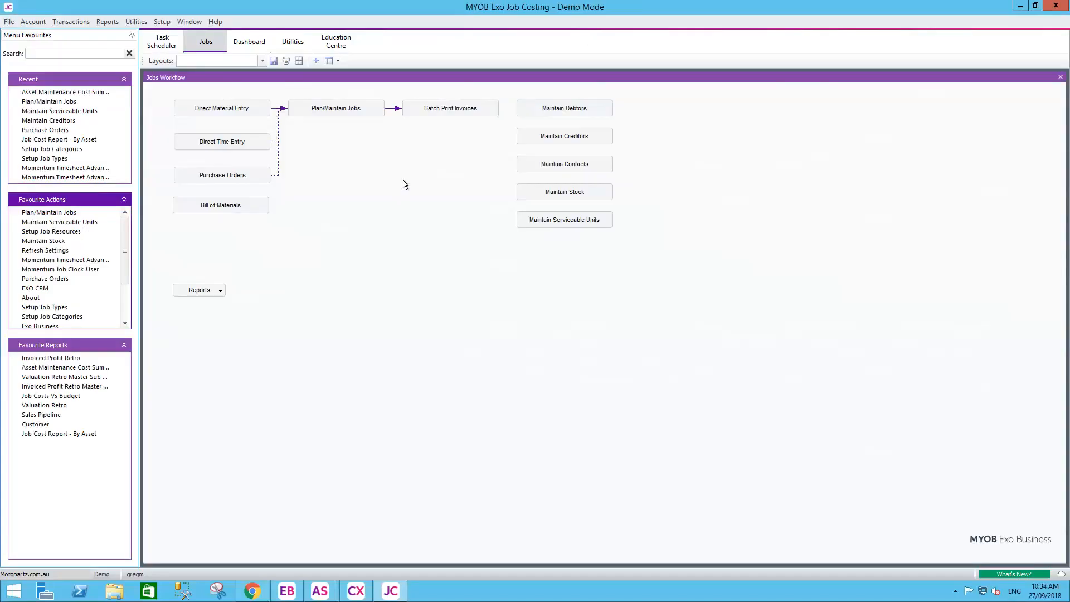
# Step: Preview the Job Cost Report - By Asset with its default parameters, review it, and close the preview
pyautogui.click(107, 22)
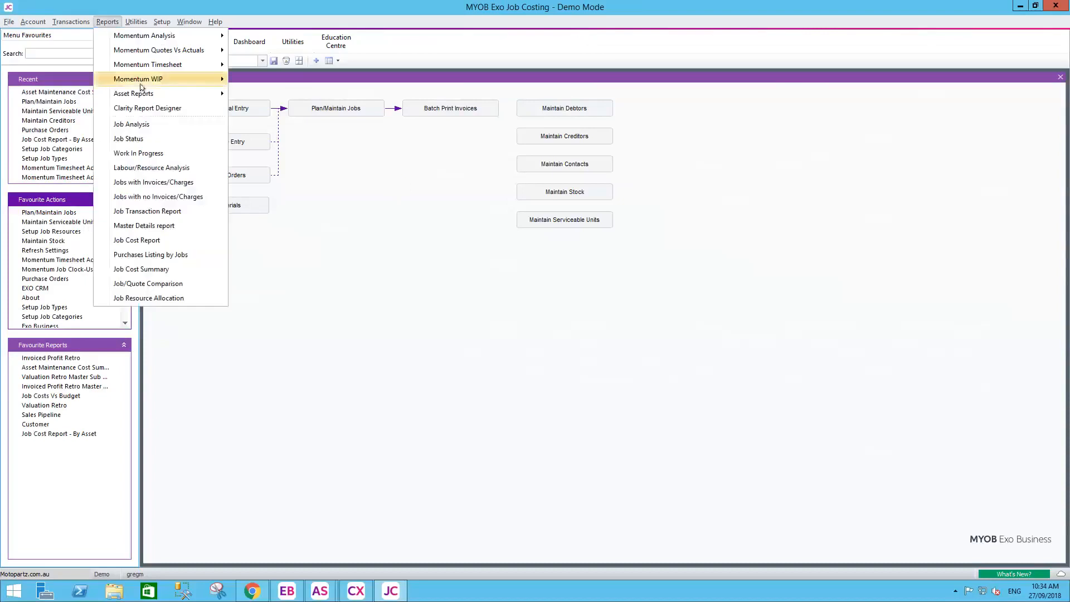
pyautogui.moveTo(143, 93)
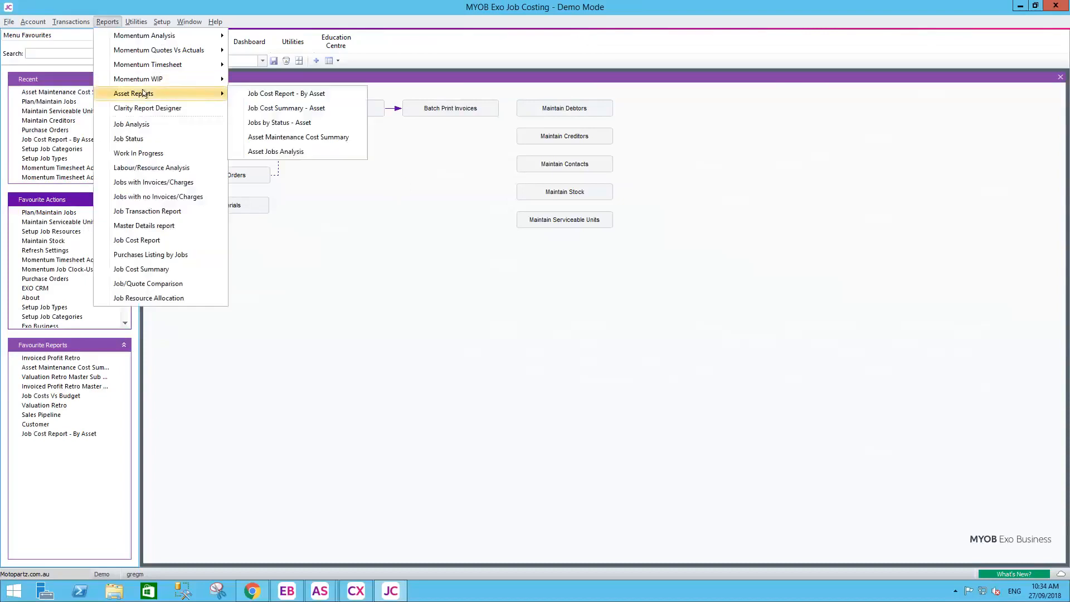
pyautogui.click(289, 95)
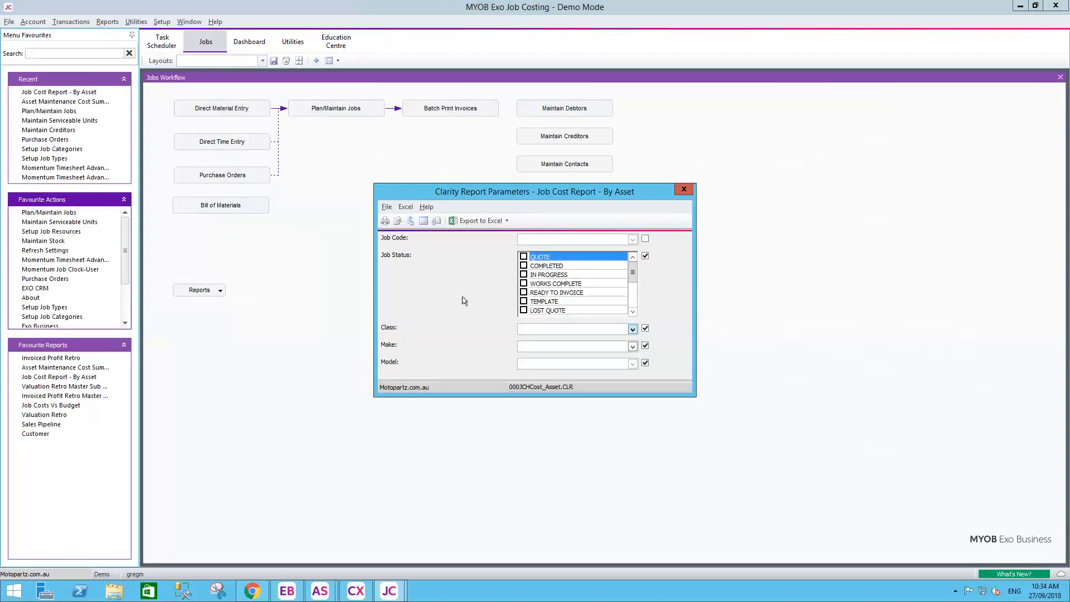
pyautogui.click(397, 221)
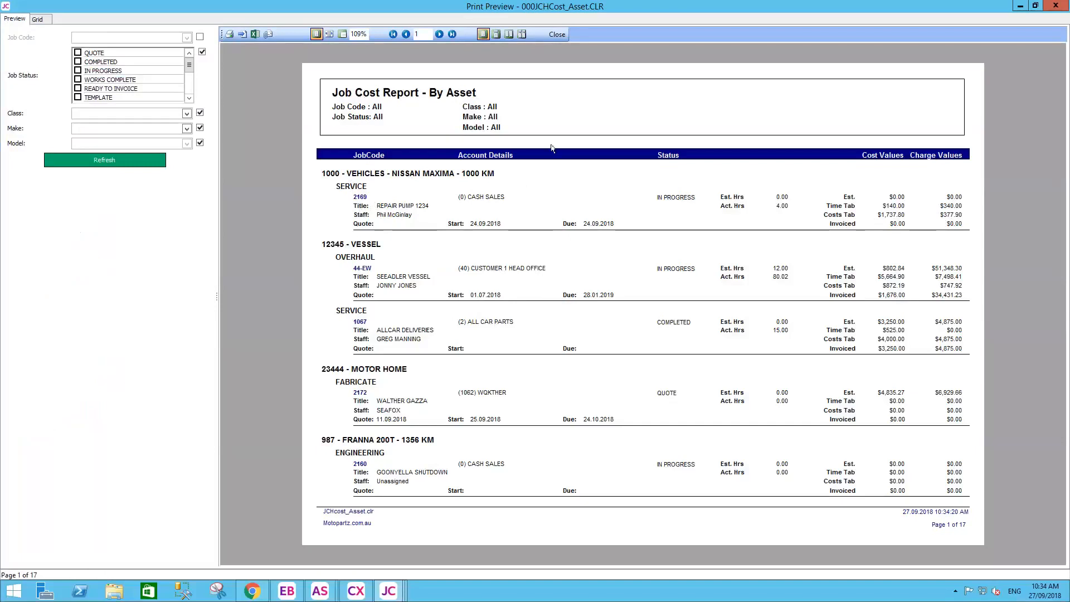
pyautogui.click(561, 34)
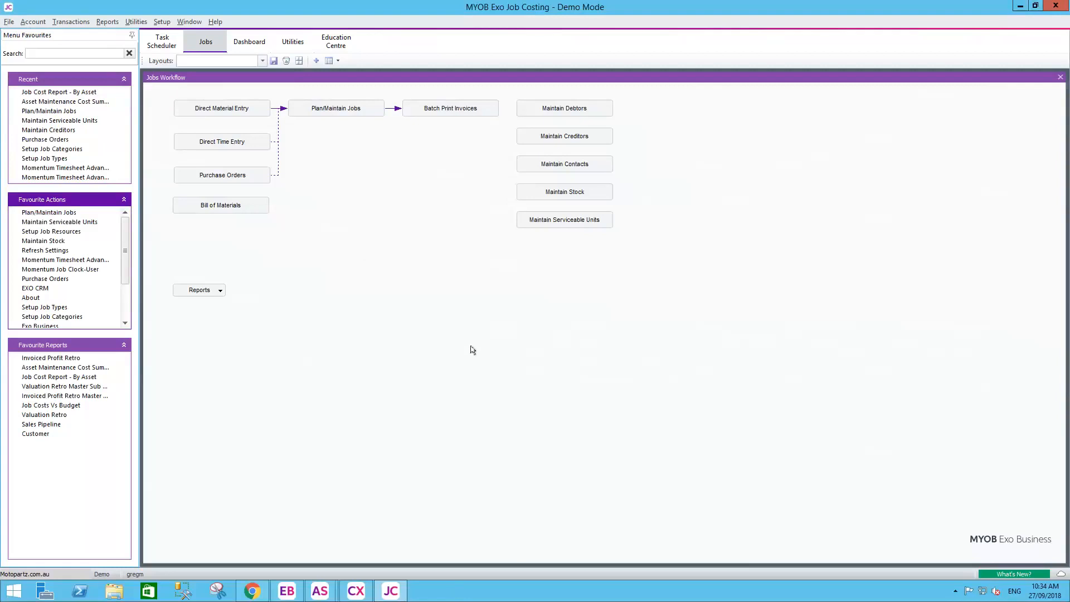
# Step: Search the serviceable units for SERVICE and open unit BBZ-112, SERVICE TRUCK 2 TONNE - NISSAN
pyautogui.click(564, 219)
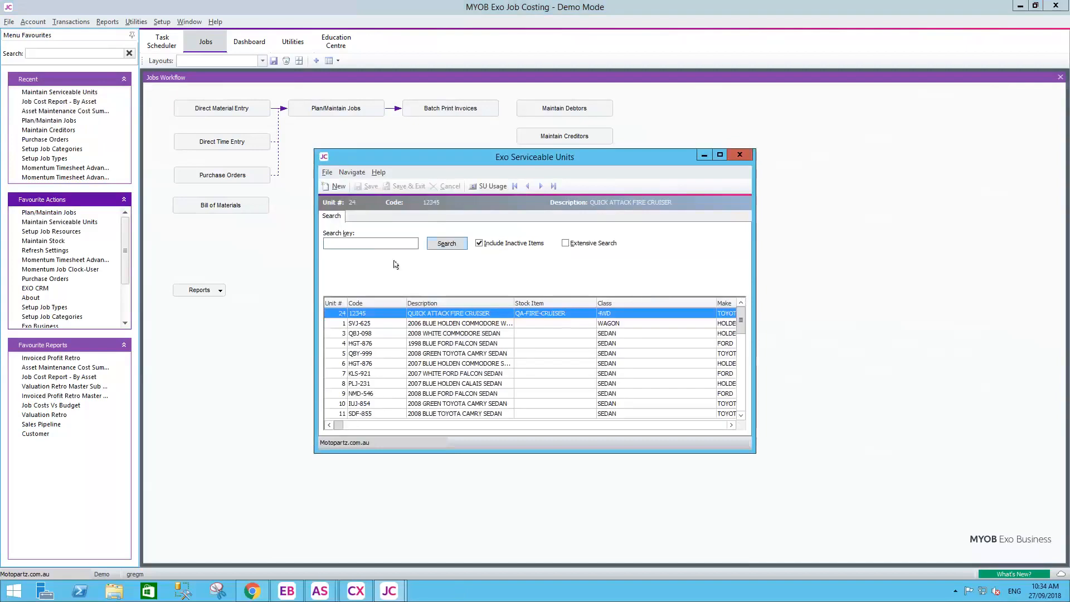
pyautogui.click(371, 243)
pyautogui.write('SERVICE')
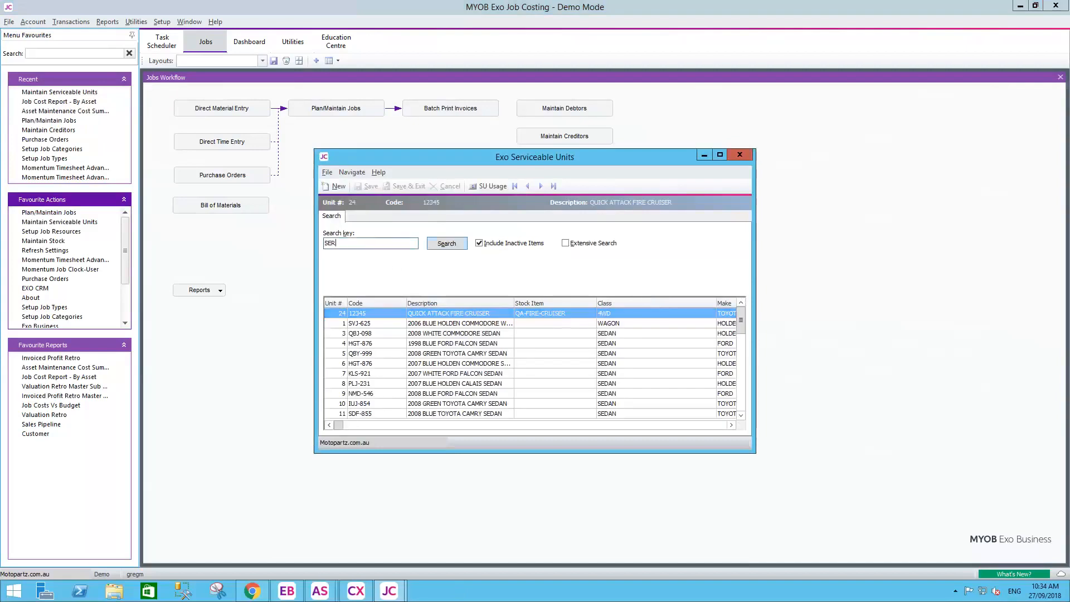
pyautogui.press('Return')
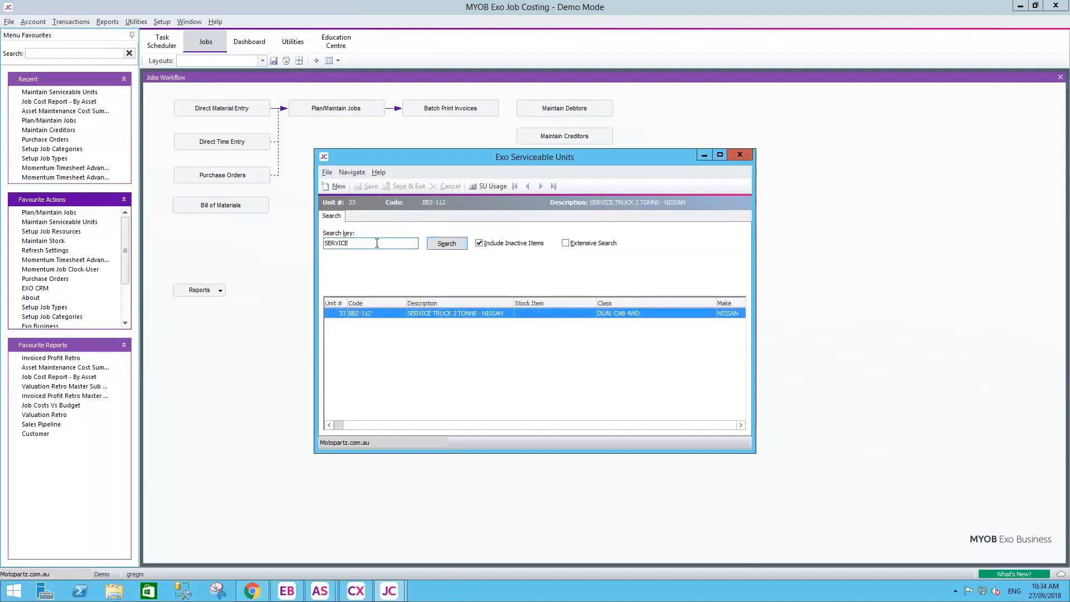
pyautogui.doubleClick(439, 315)
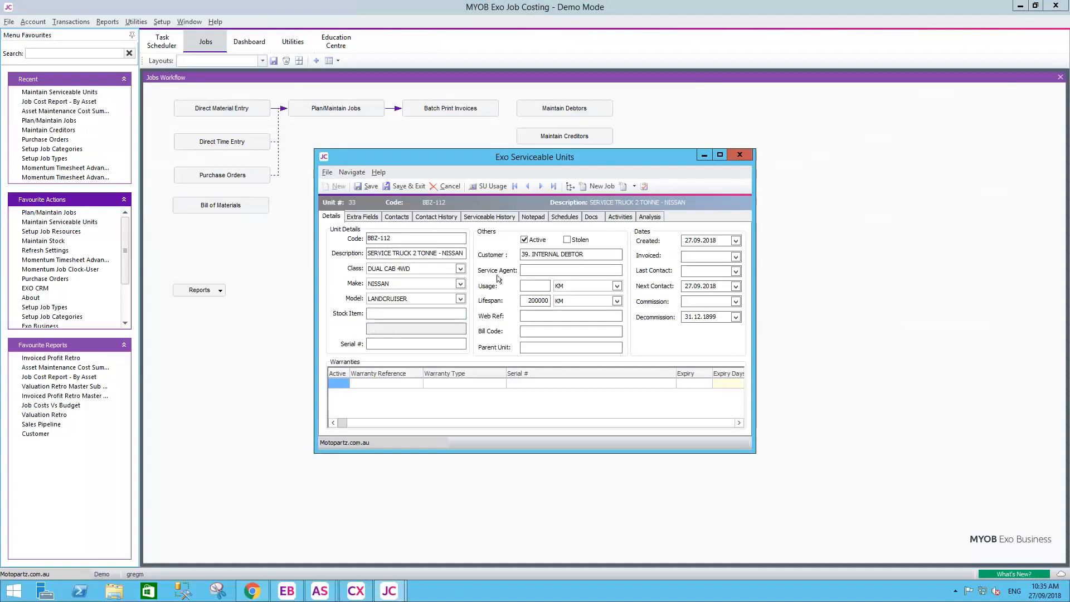
# Step: Enter a usage of 15000 KM for serviceable unit BBZ-112 and save the unit
pyautogui.click(616, 286)
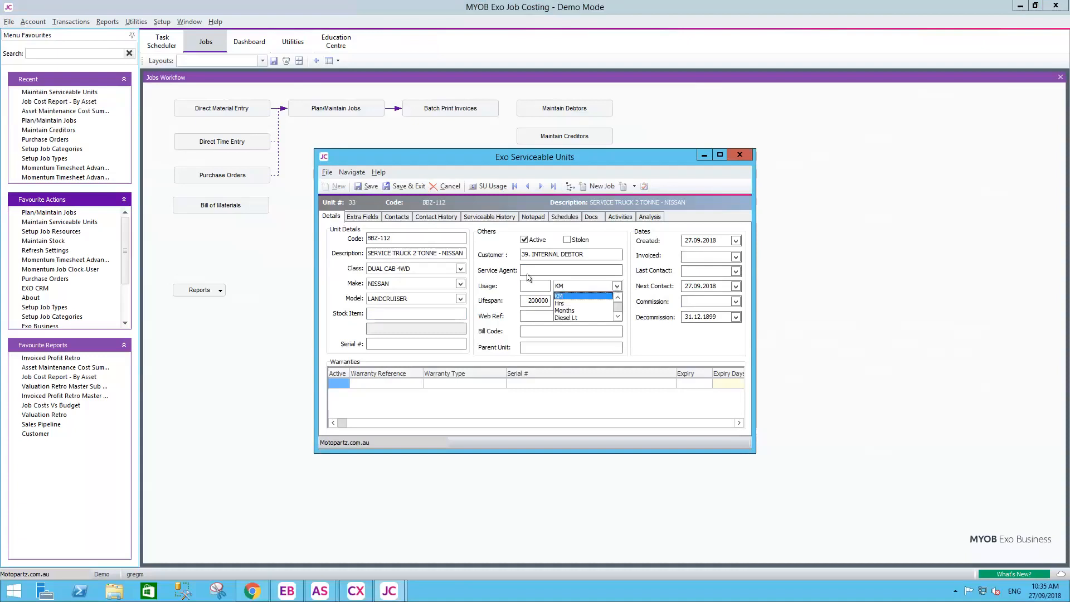
pyautogui.click(498, 286)
pyautogui.click(528, 286)
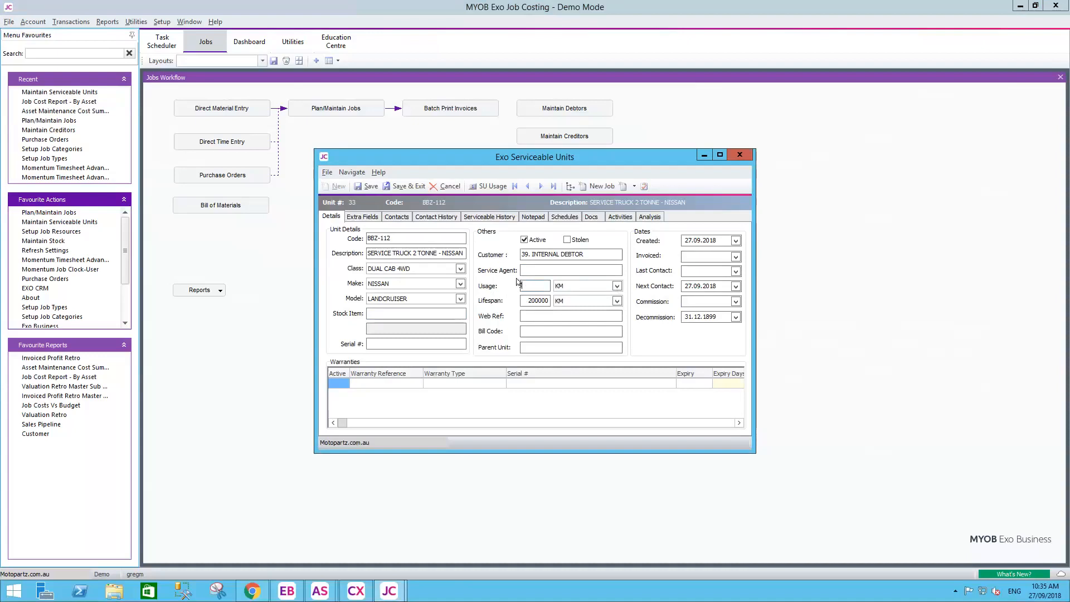
pyautogui.write('15000')
pyautogui.press('Tab')
pyautogui.click(368, 186)
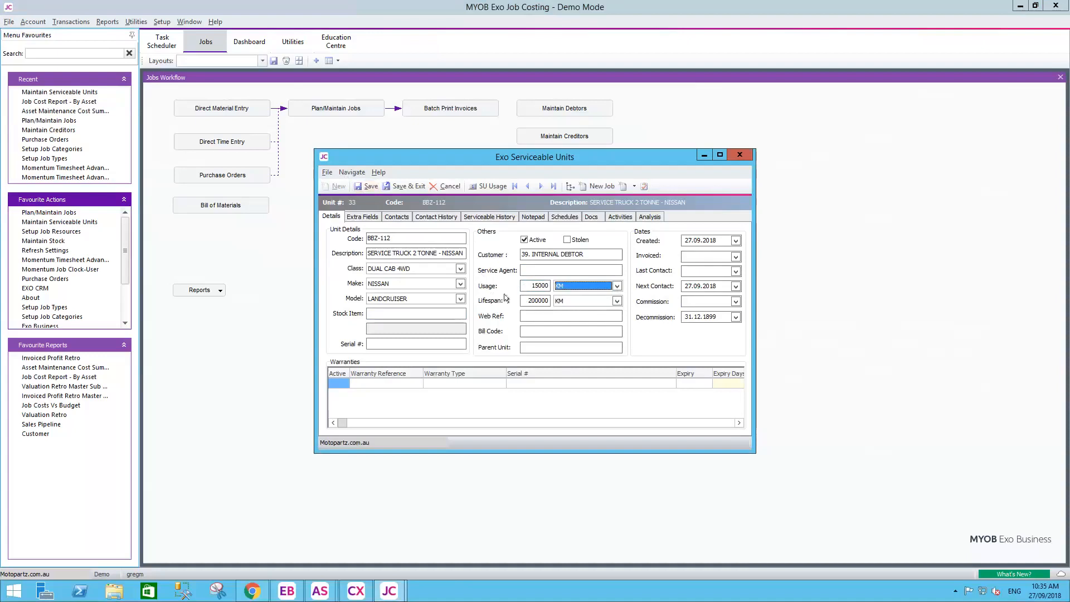
# Step: Change the usage of serviceable unit BBZ-112 to 18000 KM
pyautogui.click(539, 287)
pyautogui.moveTo(539, 288); pyautogui.dragTo(508, 288)
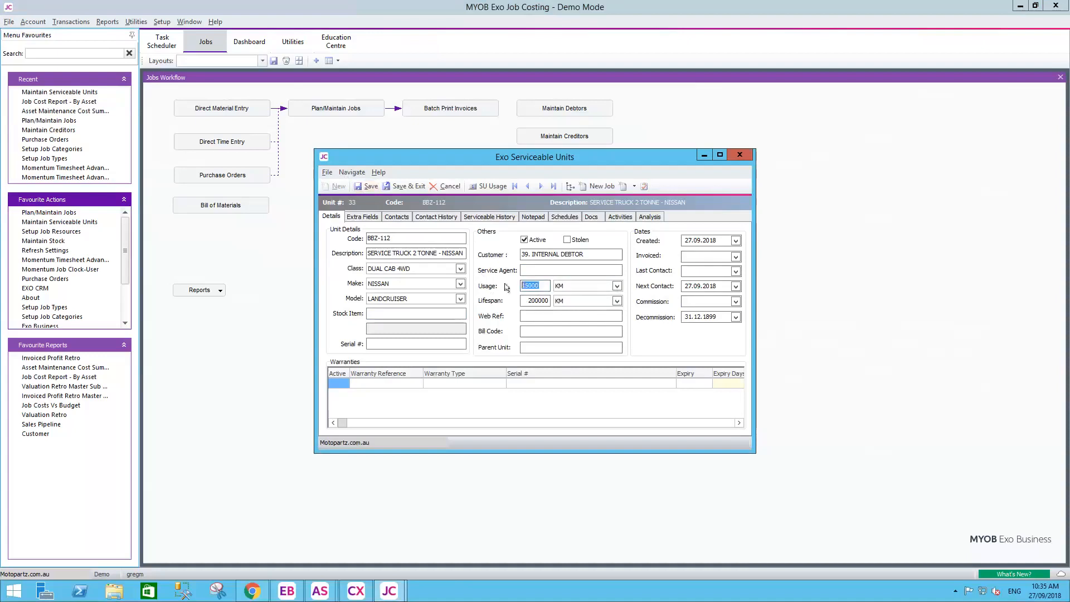
pyautogui.write('18000')
pyautogui.press('Tab')
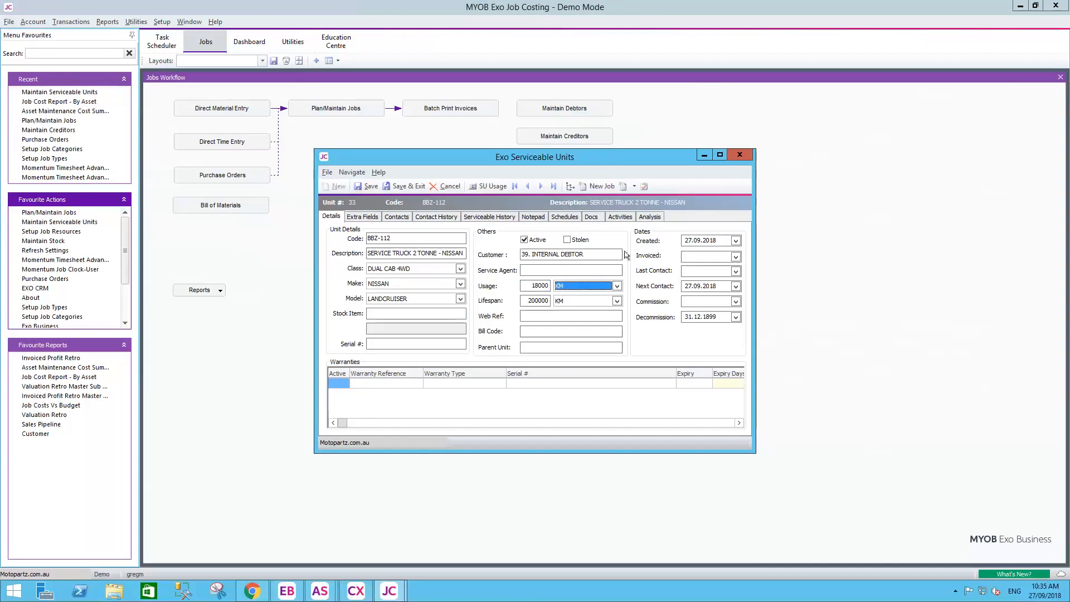
pyautogui.click(352, 172)
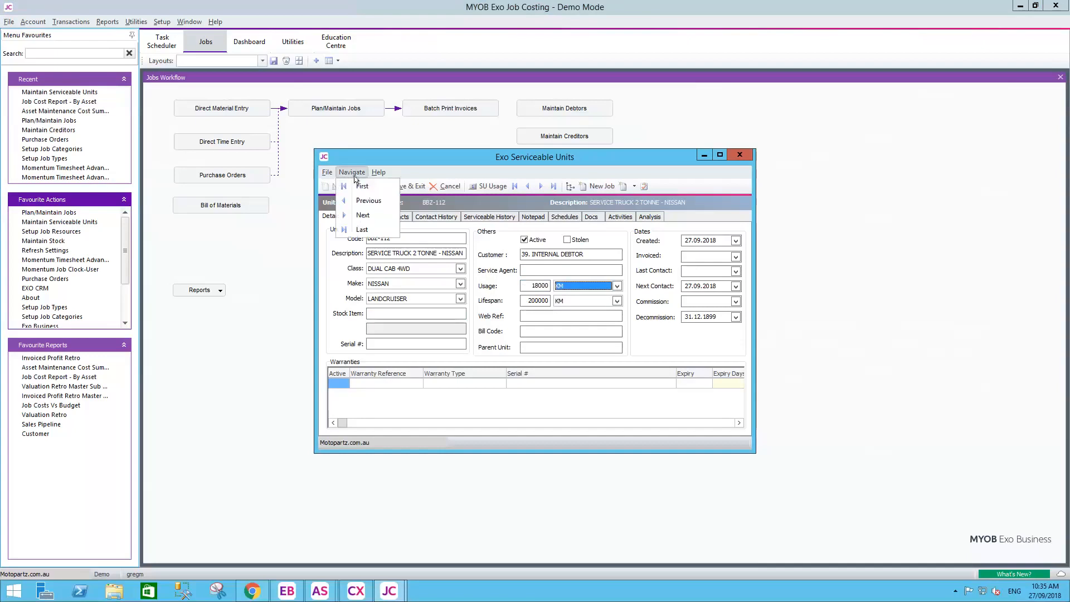
# Step: Open the SU Usage entry in Momentum Asset Advantage and add a line for BBZ-112, SERVICE TRUCK 2 TONNE - NISSAN
pyautogui.click(508, 261)
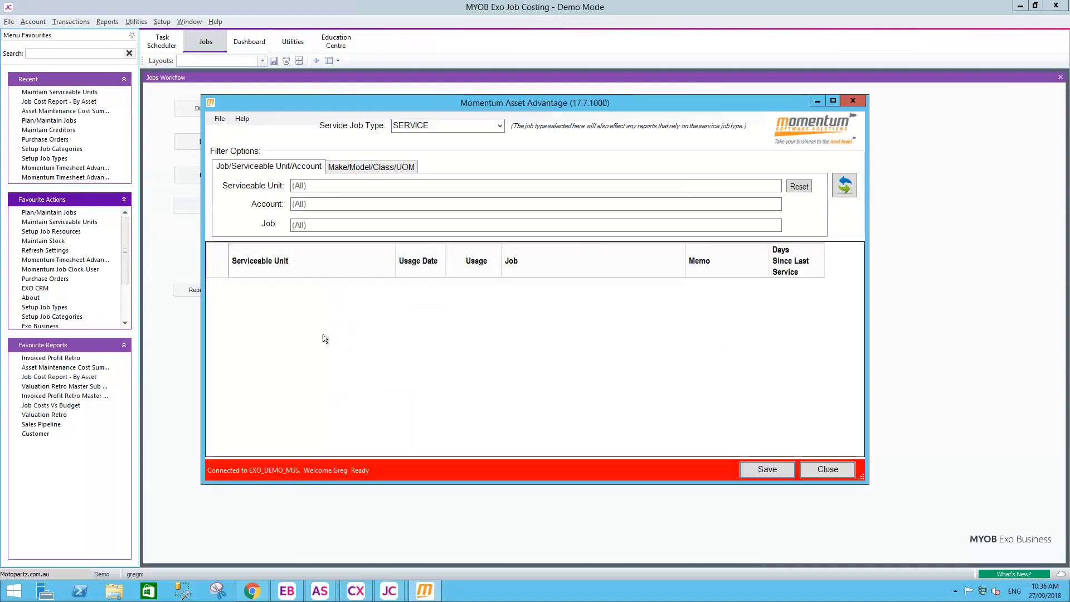
pyautogui.click(313, 288)
pyautogui.write('ser')
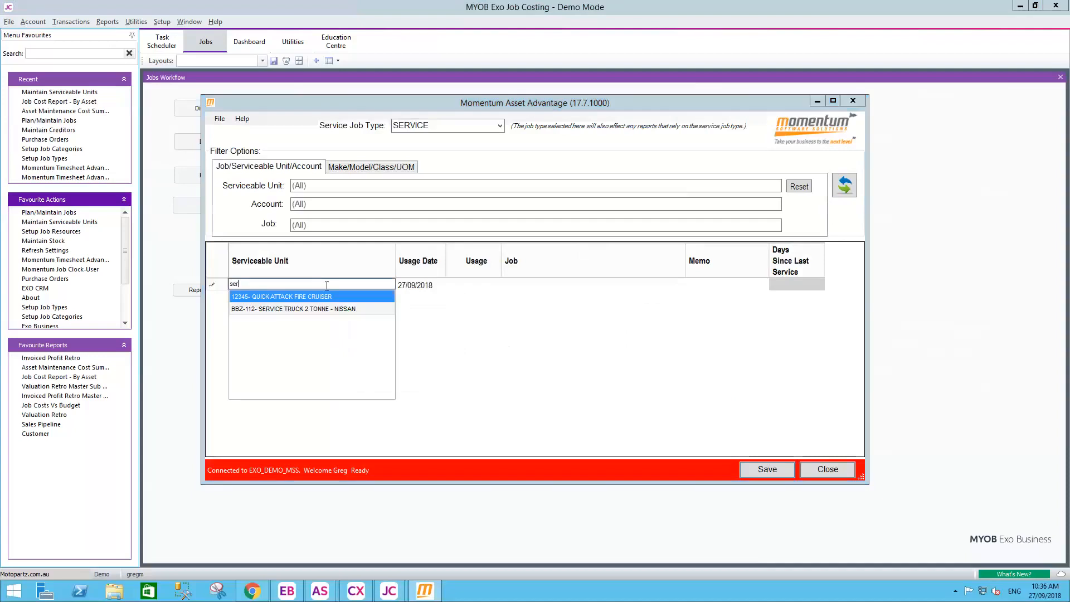
pyautogui.press('Down')
pyautogui.press('Return')
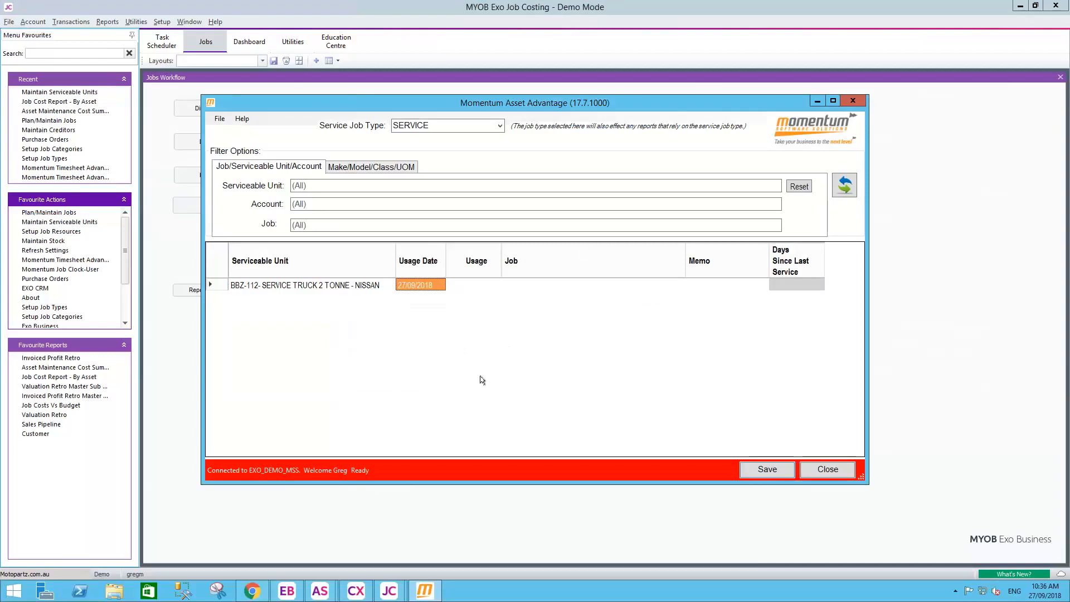
# Step: Set the BBZ-112 line's usage date to 1/09/2018 and its usage to 22,000, leaving job and memo blank
pyautogui.write('0')
pyautogui.press('Tab')
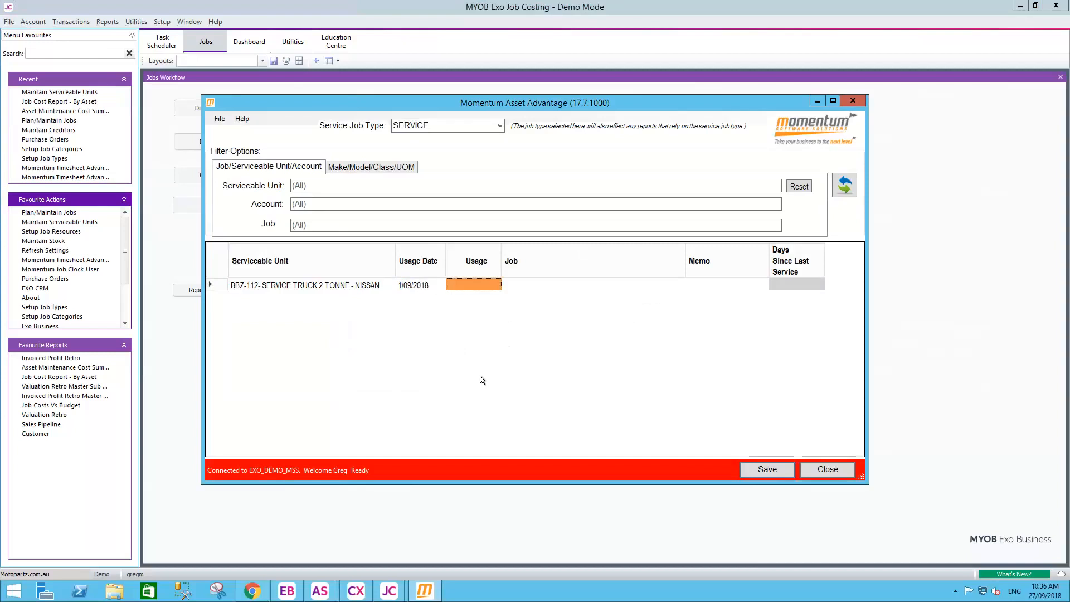
pyautogui.write('2')
pyautogui.write('2,00')
pyautogui.write('000')
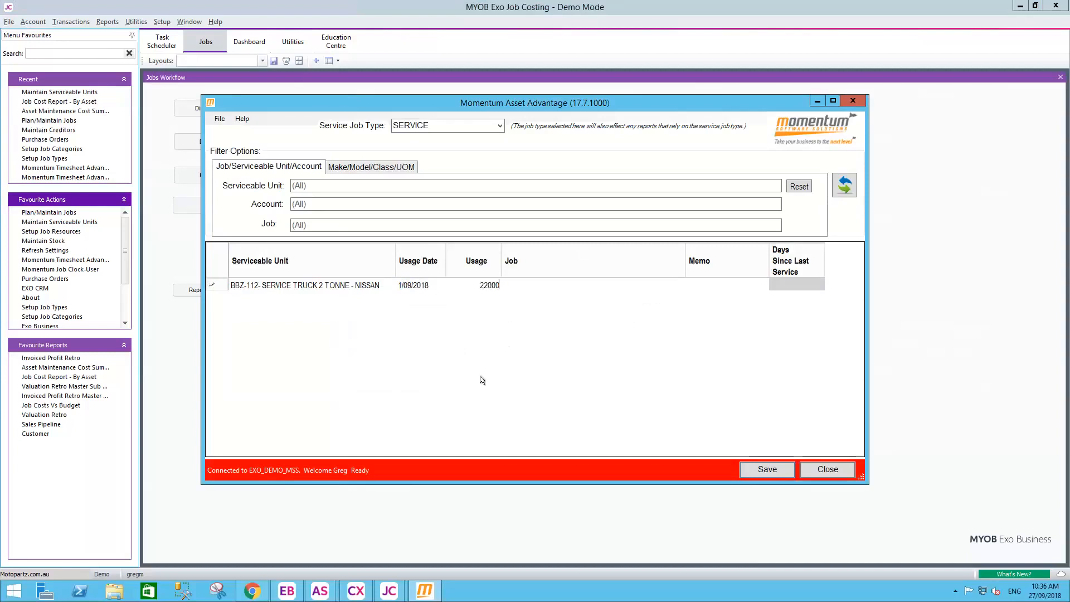
pyautogui.press('Tab')
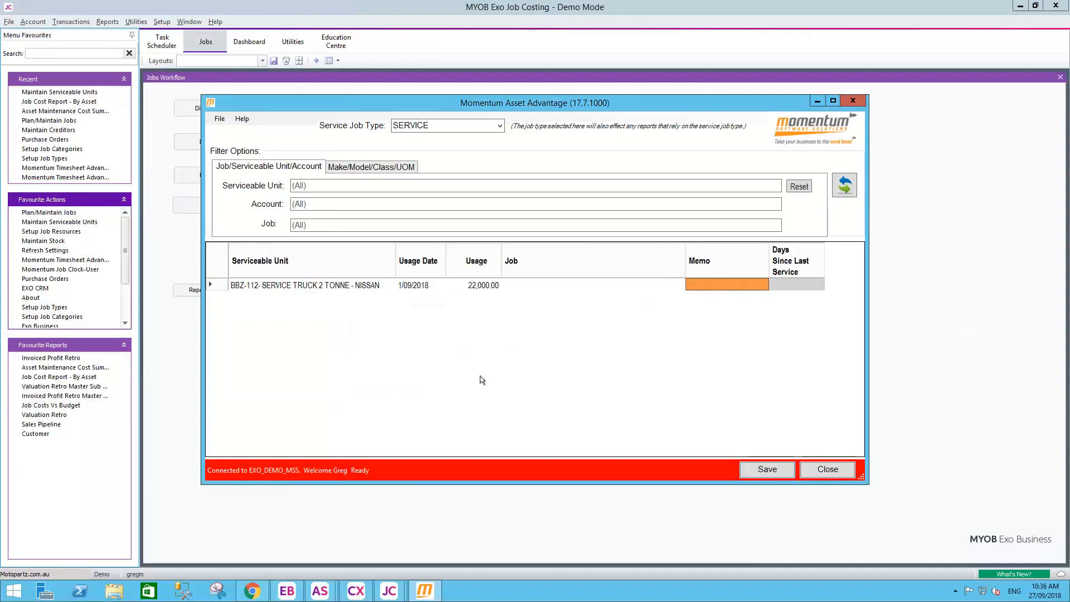
pyautogui.press('Tab')
pyautogui.press('Tab')
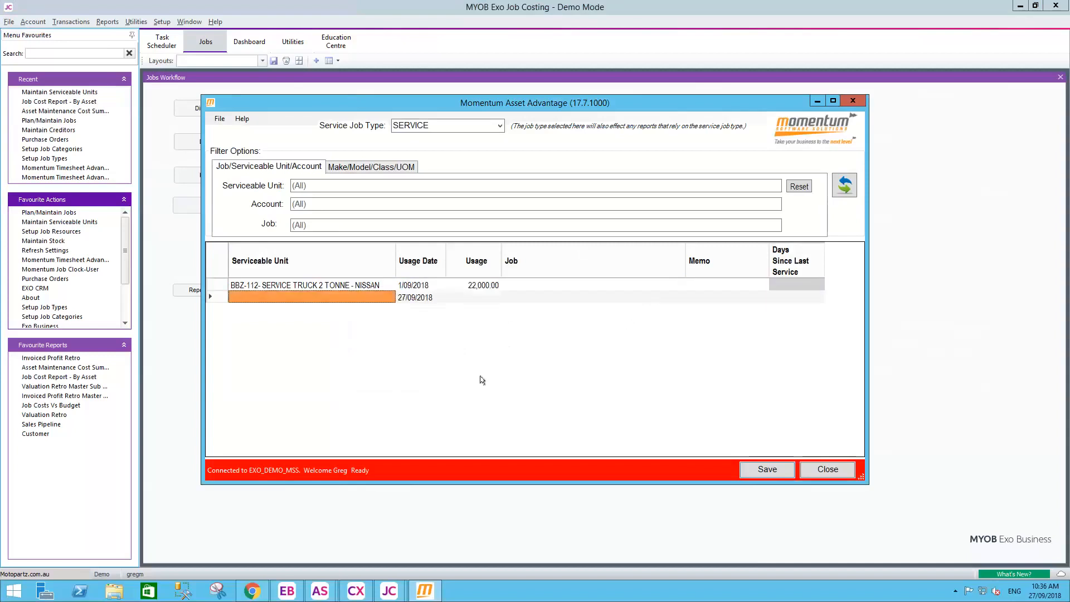
# Step: Add a second usage line for BBZ-112 dated 27/09/2018 with a usage of 23,500, and try to save both entries
pyautogui.write('bb')
pyautogui.press('Tab')
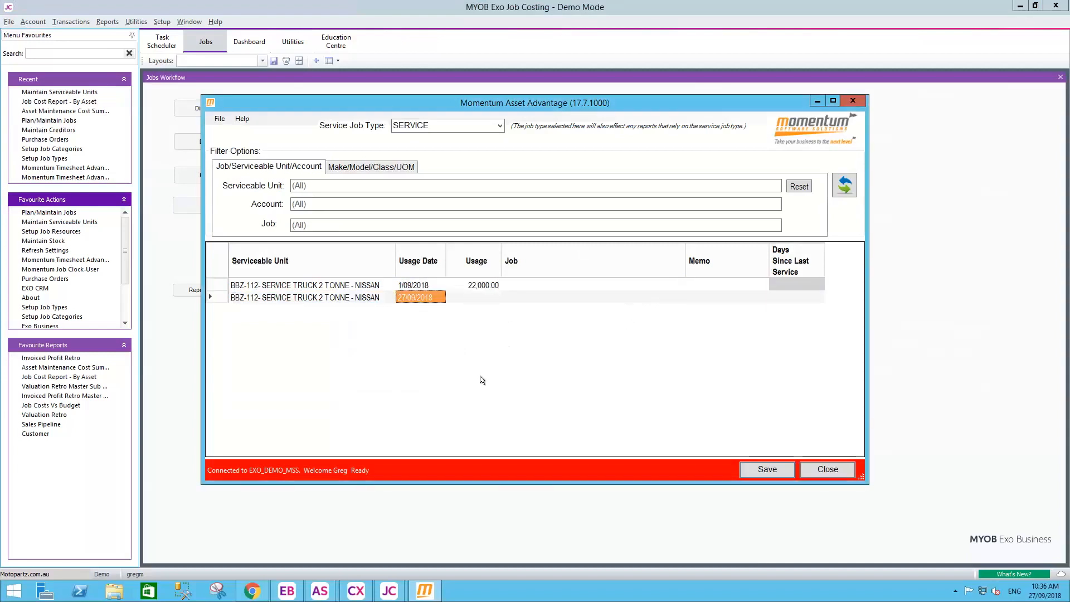
pyautogui.press('Tab')
pyautogui.write('23500')
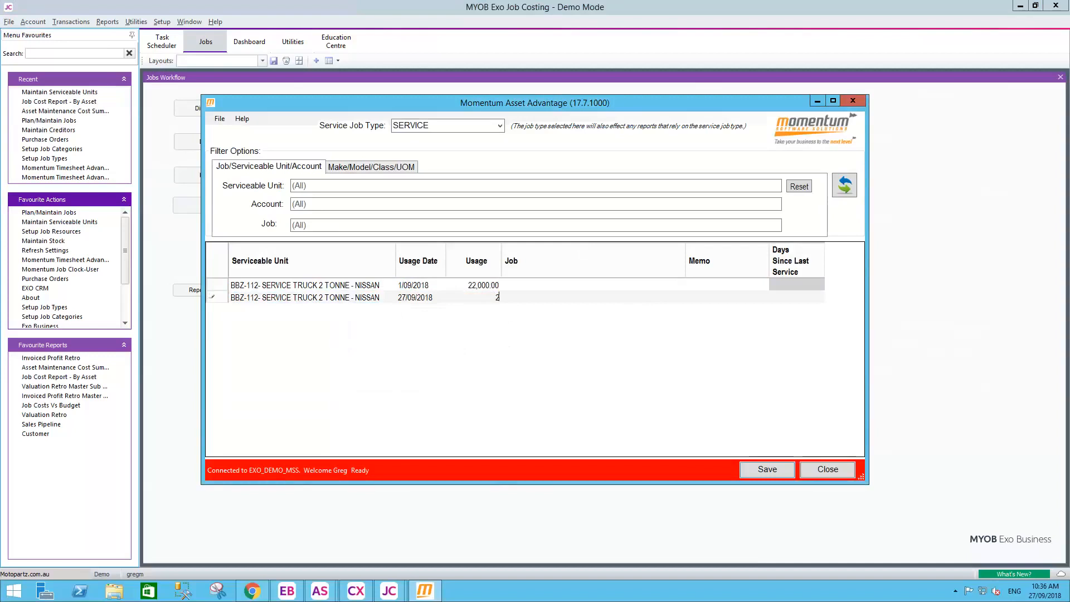
pyautogui.press('Tab')
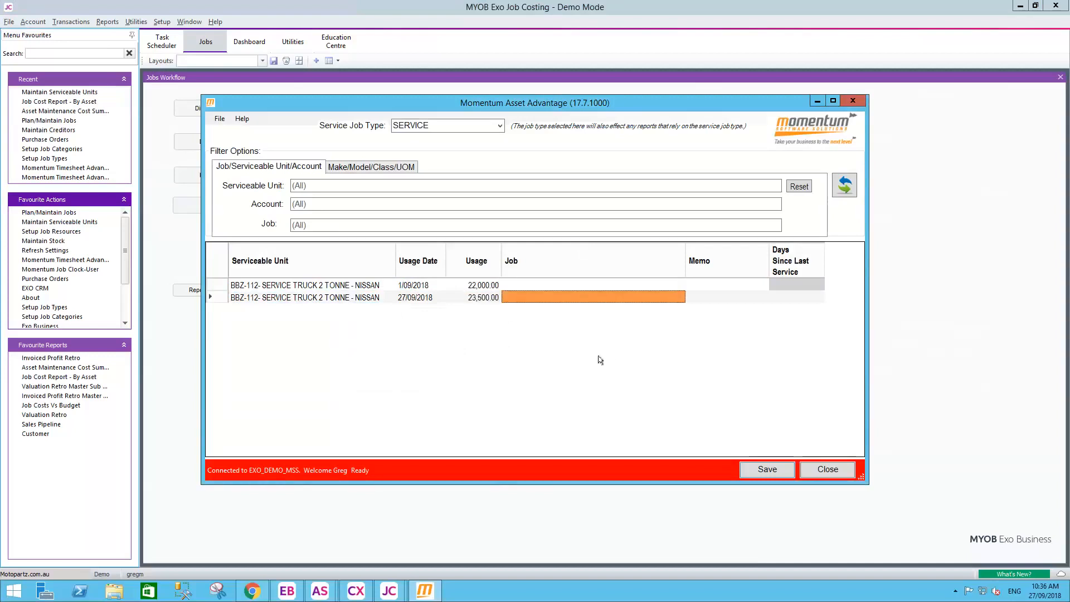
pyautogui.click(767, 470)
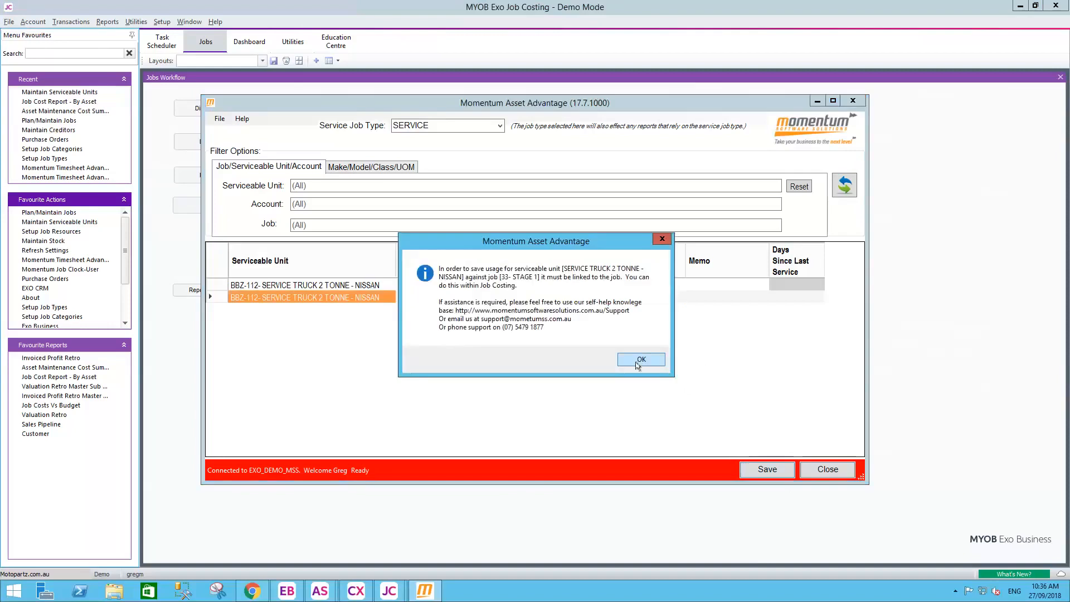
pyautogui.click(640, 360)
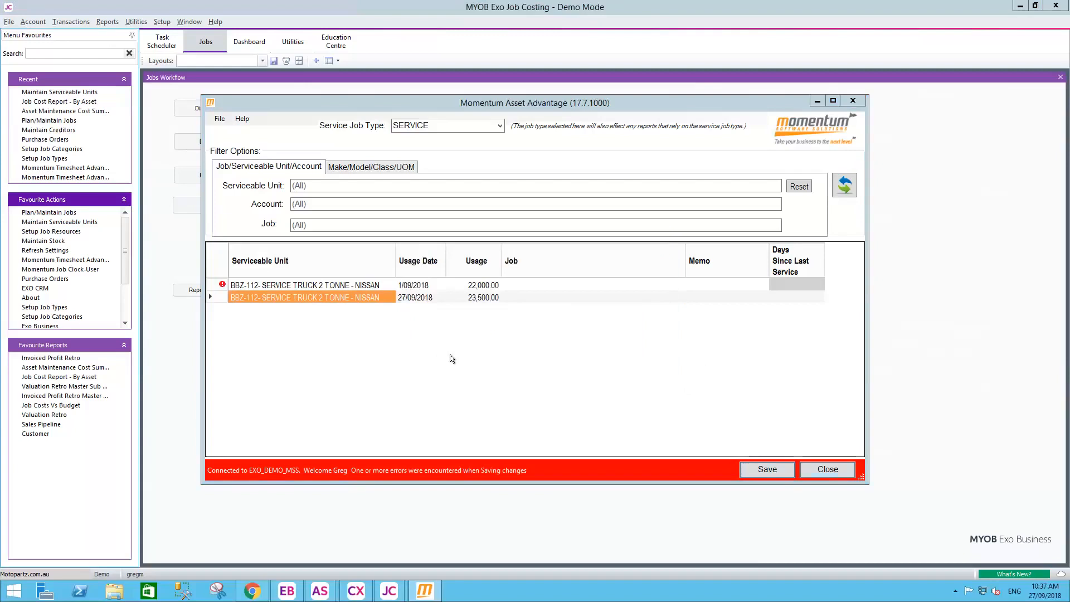
# Step: Close Momentum Asset Advantage without saving the usage lines, then save unit BBZ-112 and close the serviceable units window
pyautogui.click(838, 474)
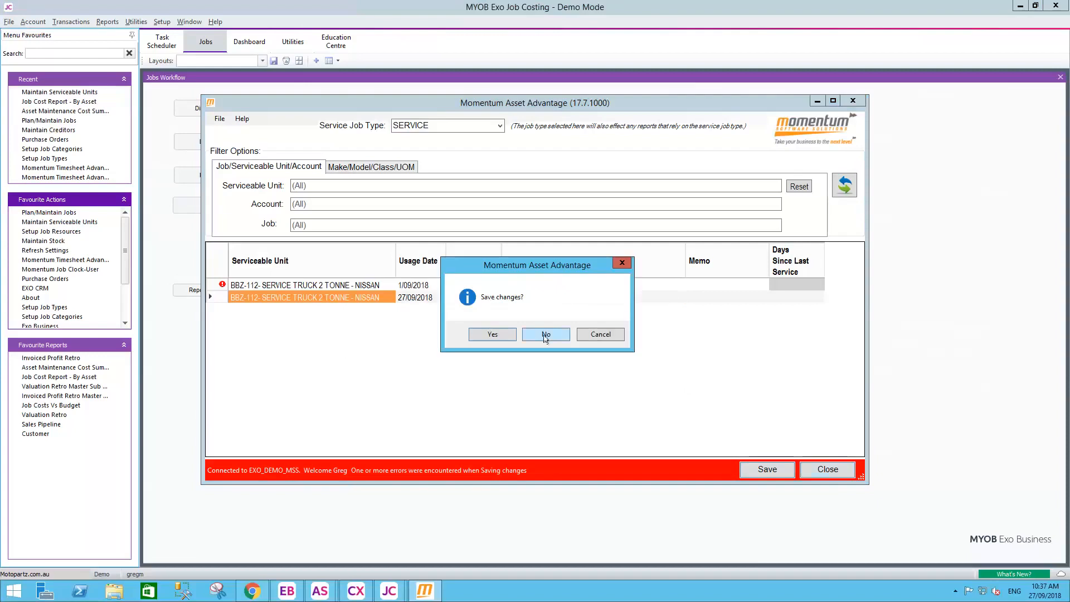
pyautogui.click(546, 334)
pyautogui.click(406, 187)
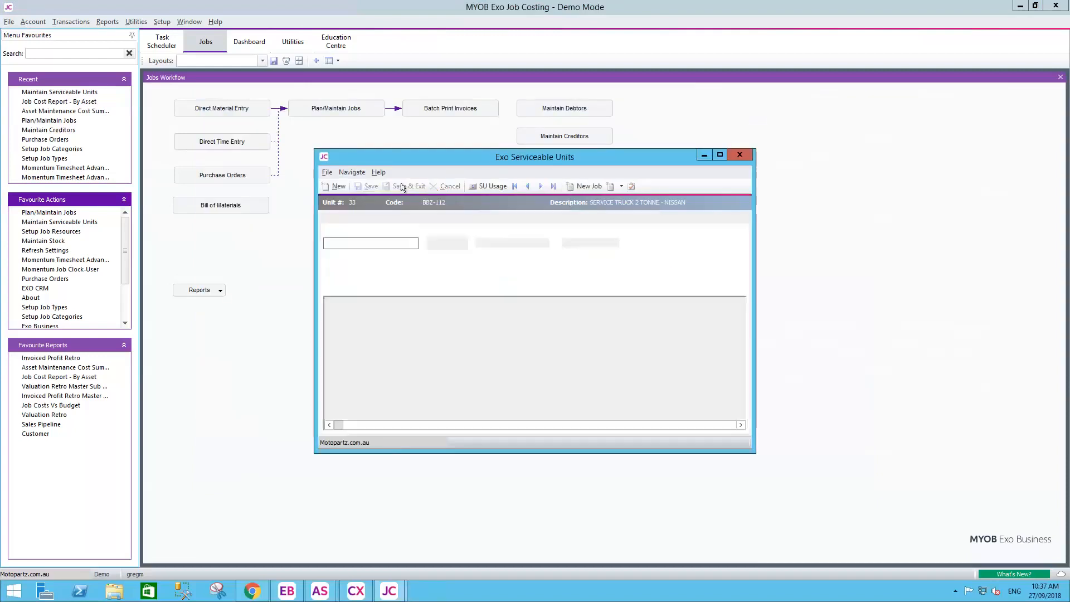
pyautogui.click(739, 156)
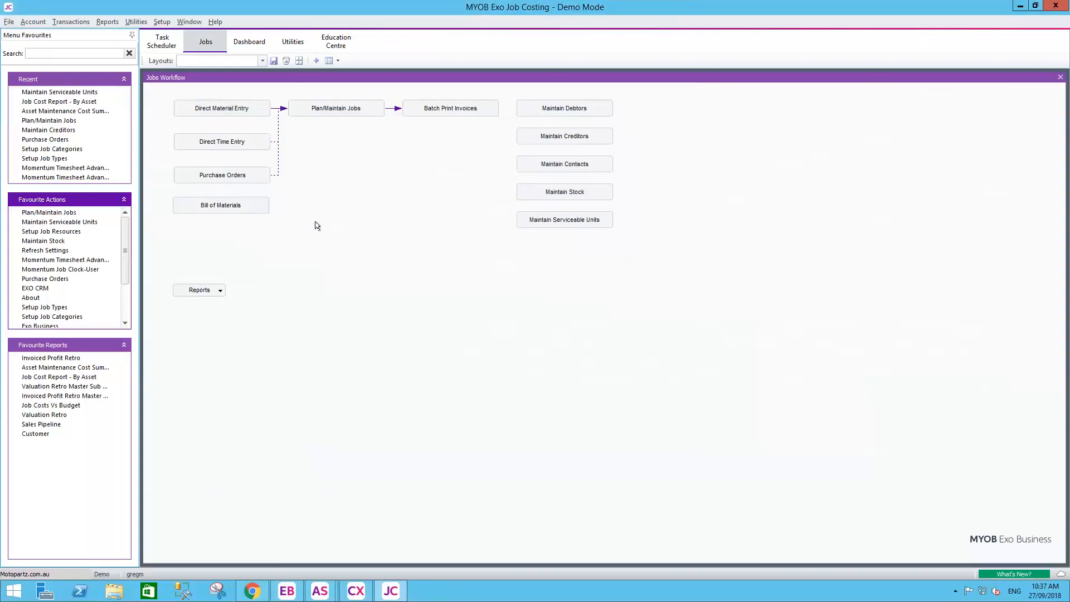
# Step: Switch to the PowerPoint agenda in the momentum remote session and review the Exo and Momentum agenda slides
pyautogui.moveTo(676, 25)
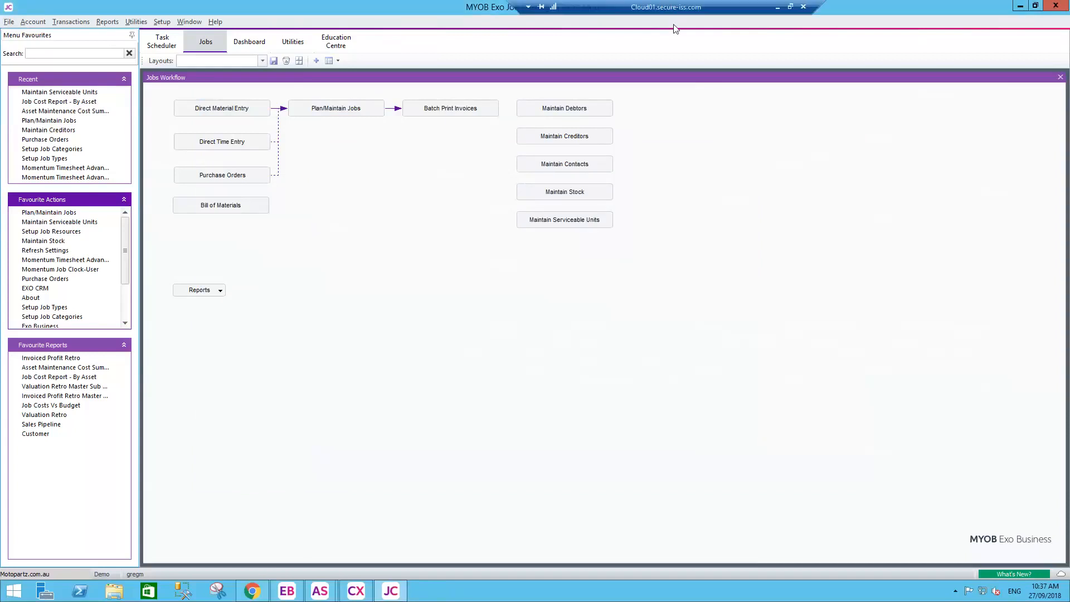
pyautogui.click(779, 6)
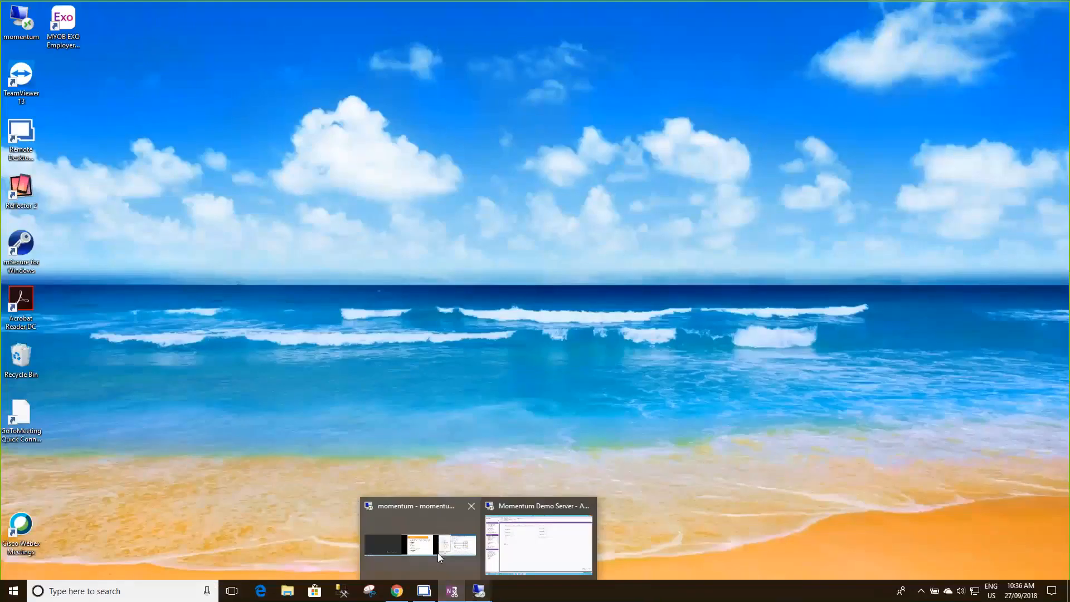
pyautogui.click(435, 550)
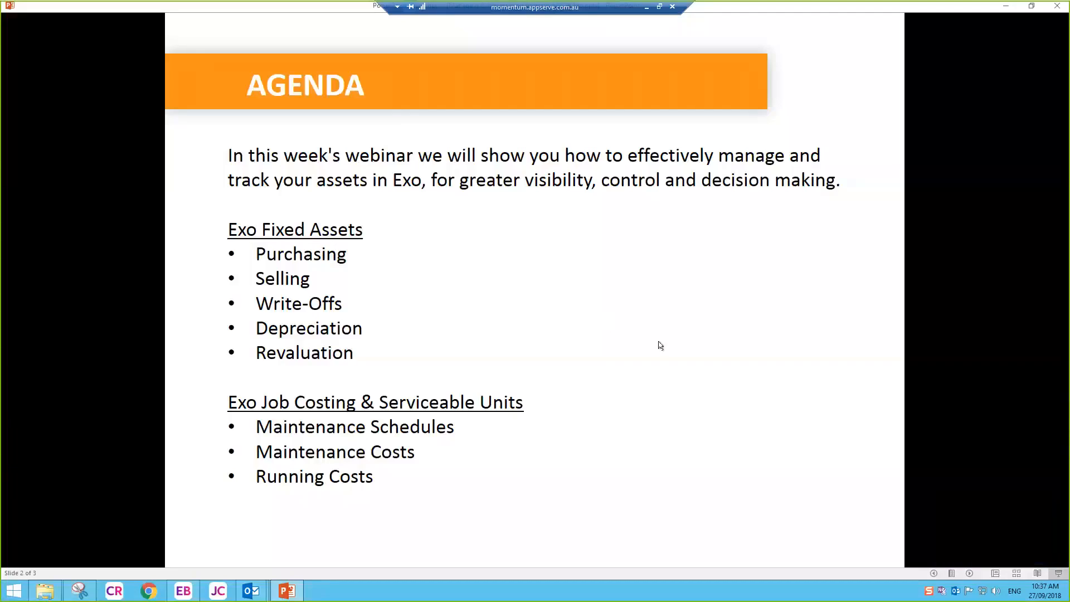
pyautogui.click(661, 329)
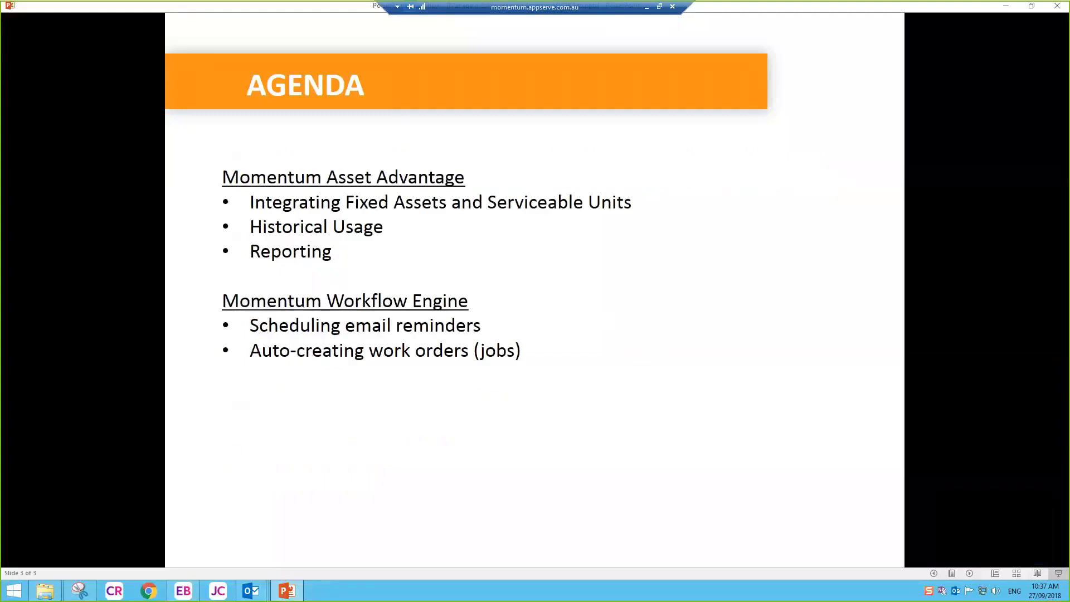
pyautogui.press('Left')
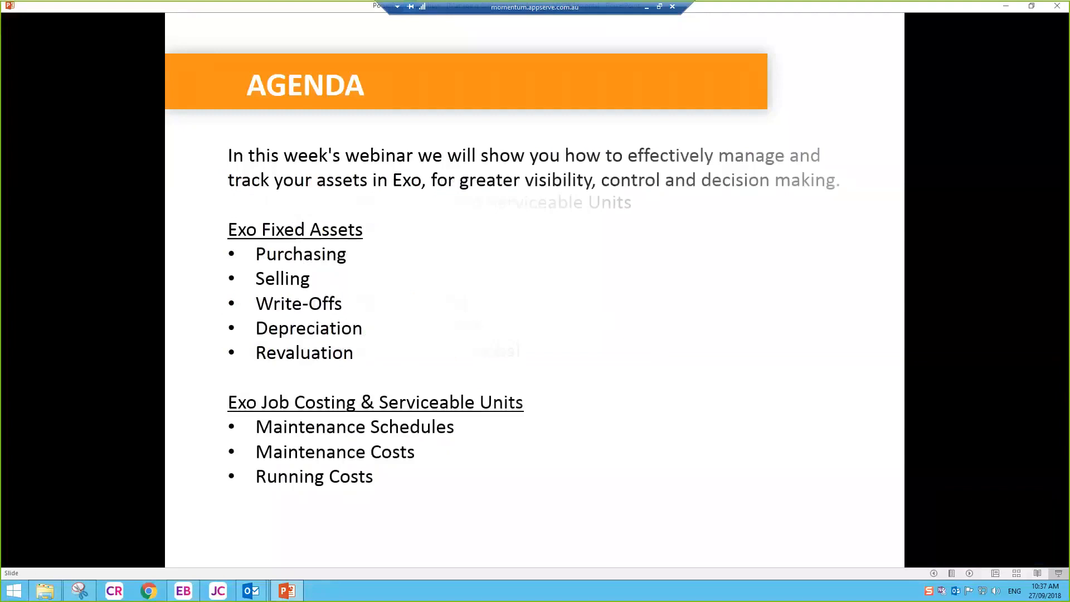